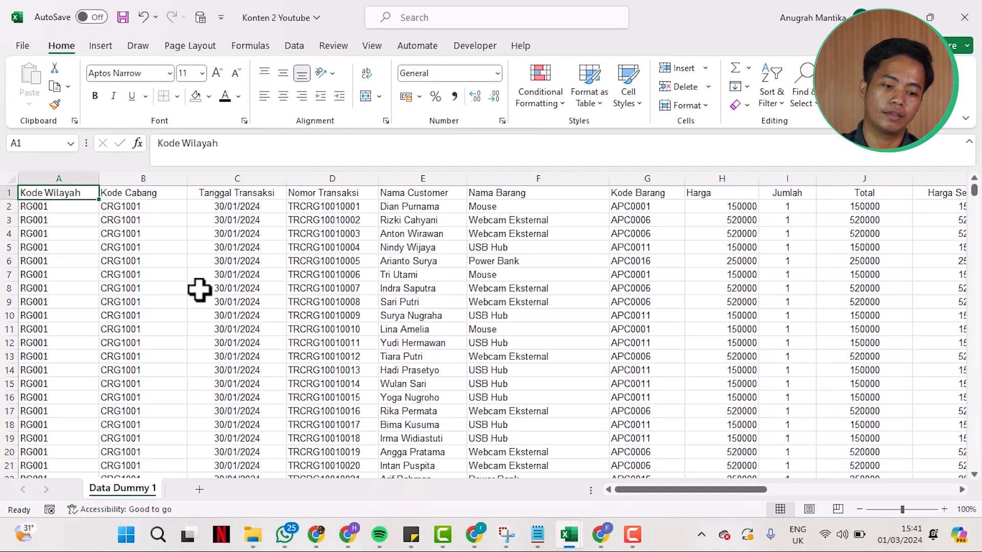
{"action": "left_click", "coordinate": [100, 46]}
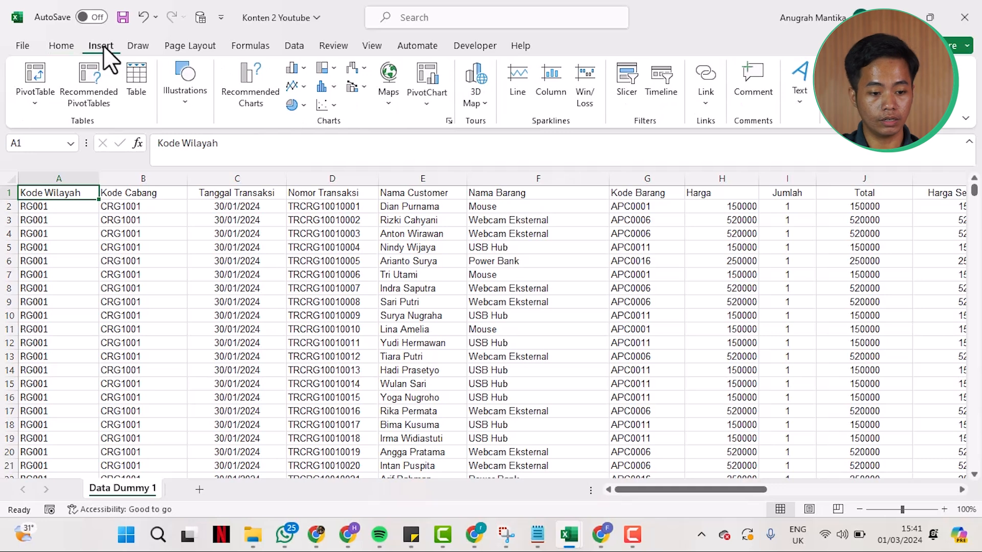
{"action": "left_click", "coordinate": [20, 85]}
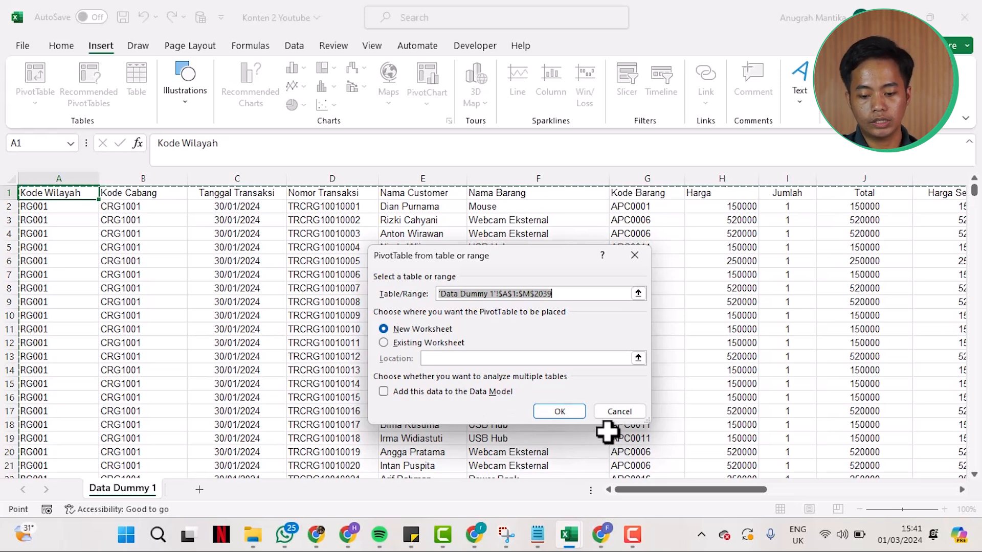
{"action": "left_click", "coordinate": [619, 412]}
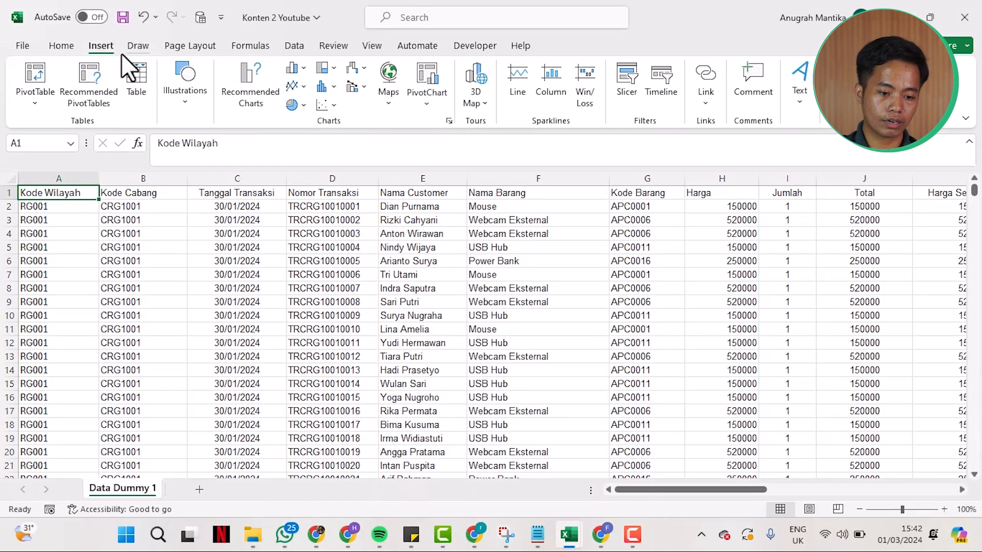
Convert the transaction data in A1:M2014 into a table with headers.
{"action": "left_click", "coordinate": [72, 45]}
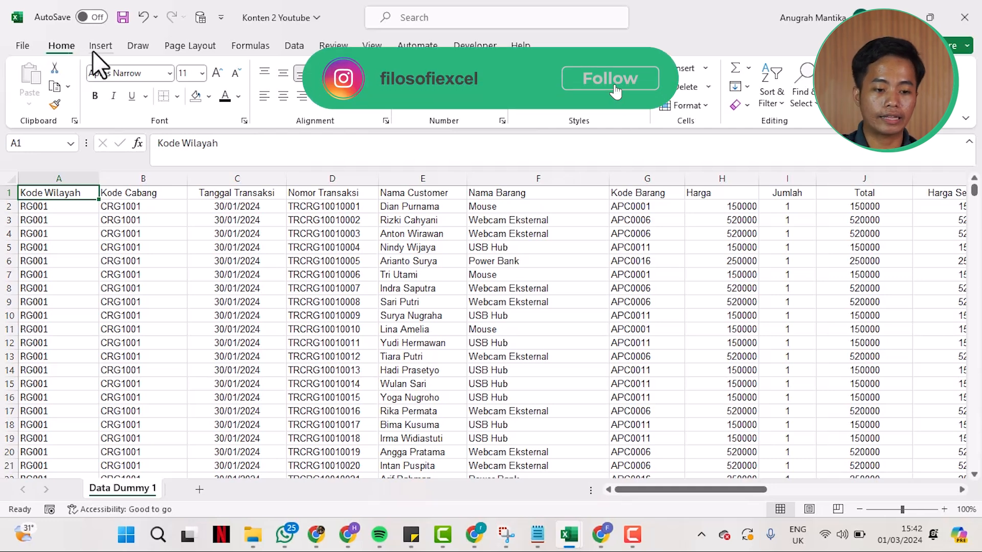
{"action": "left_click", "coordinate": [97, 50]}
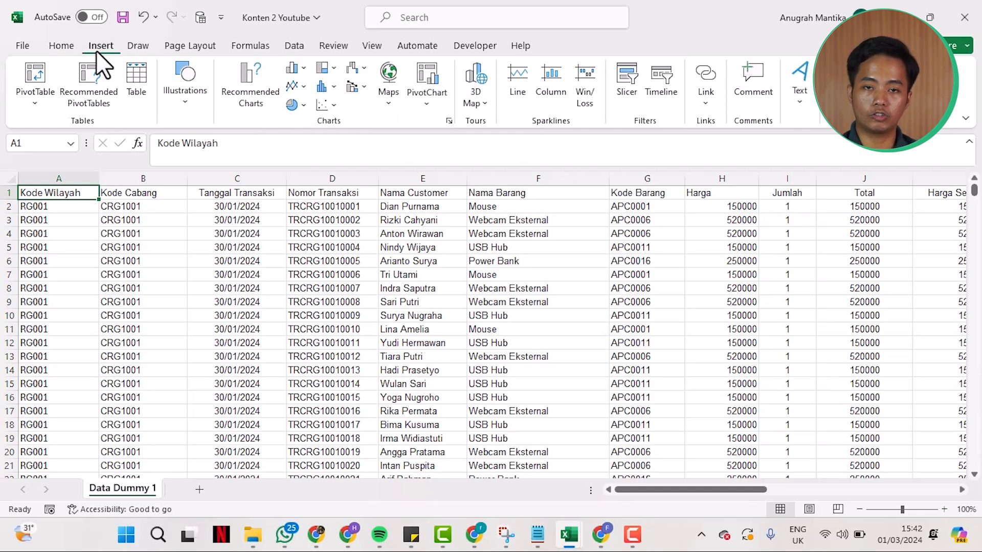
{"action": "left_click", "coordinate": [82, 246]}
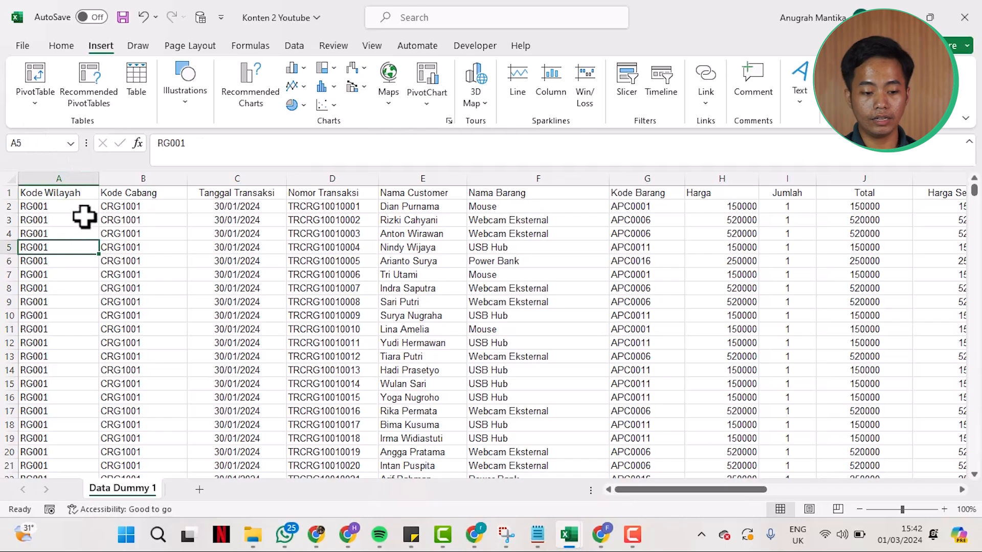
{"action": "left_click", "coordinate": [75, 198]}
{"action": "key", "text": "ctrl+shift+Right"}
{"action": "key", "text": "ctrl+shift+Down"}
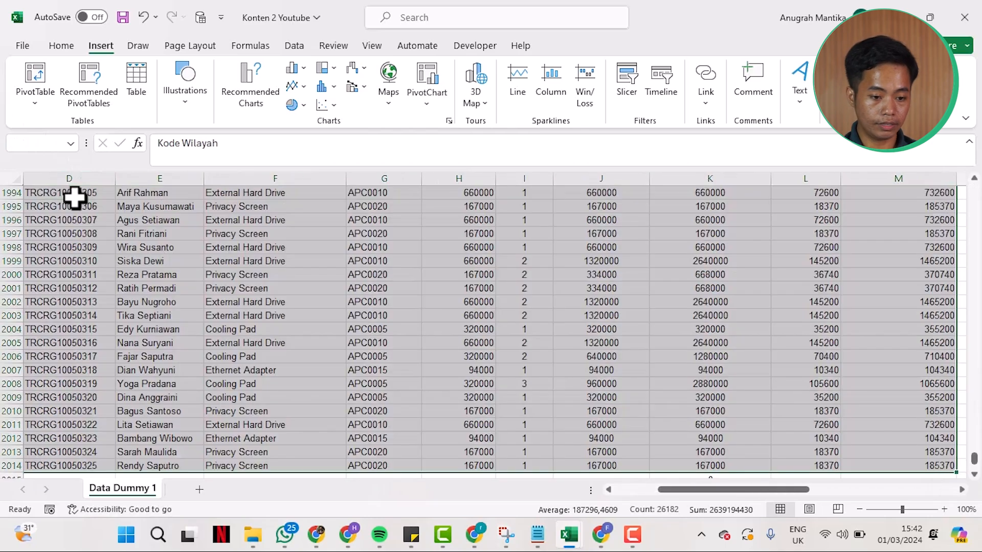
{"action": "scroll", "coordinate": [74, 196], "scroll_direction": "up", "scroll_amount": 20}
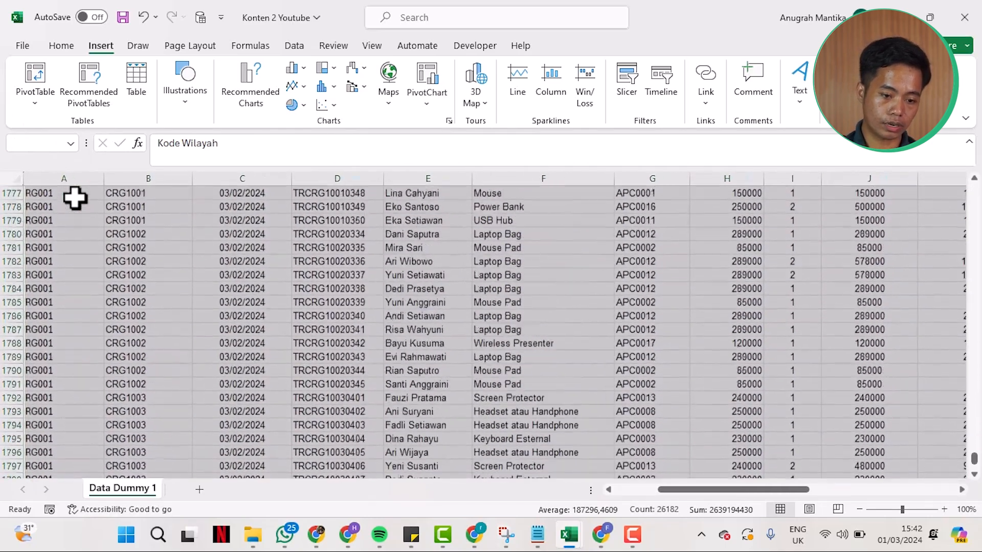
{"action": "left_click", "coordinate": [139, 96]}
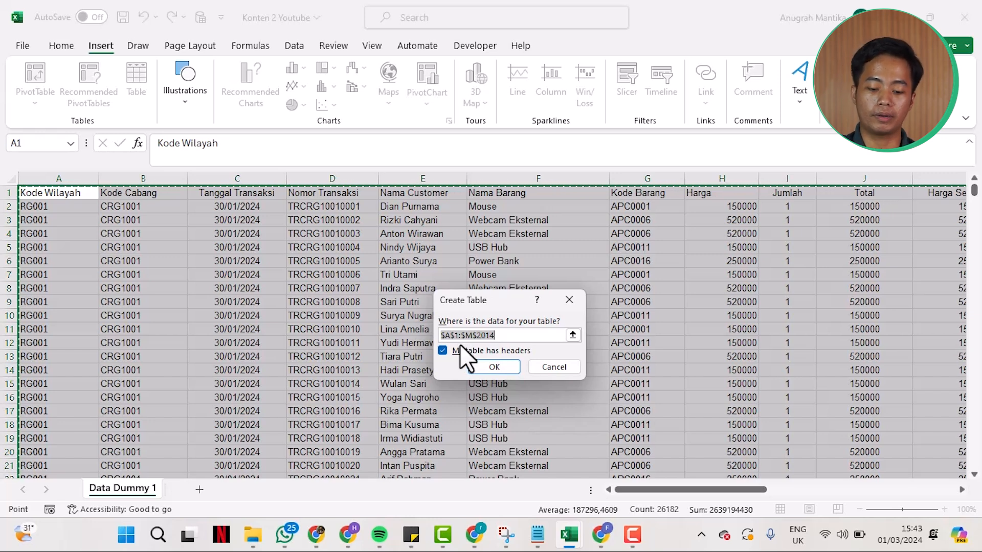
{"action": "left_click", "coordinate": [494, 367]}
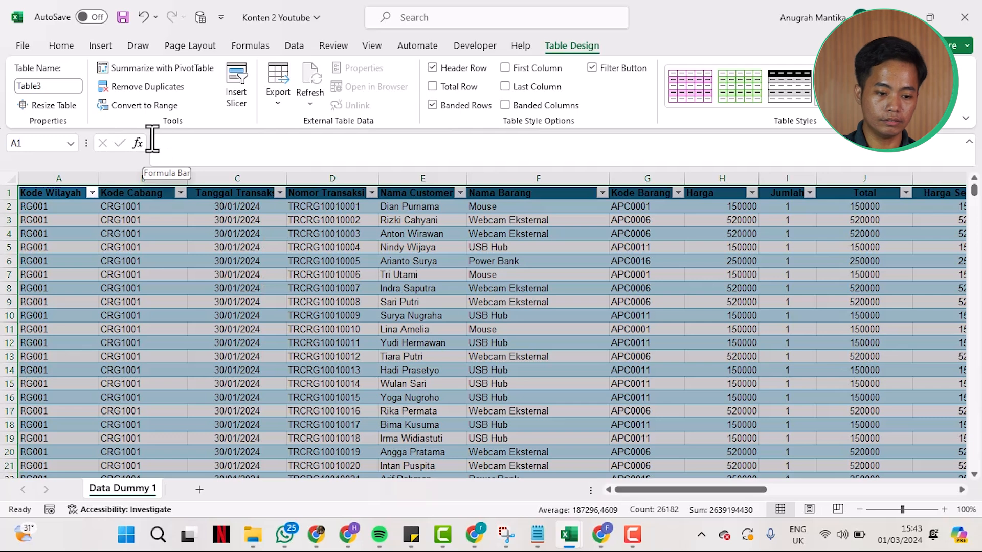
Rename the new table as Tabledummy.
{"action": "left_click", "coordinate": [66, 83]}
{"action": "type", "text": "Tabledummy"}
{"action": "left_click", "coordinate": [271, 276]}
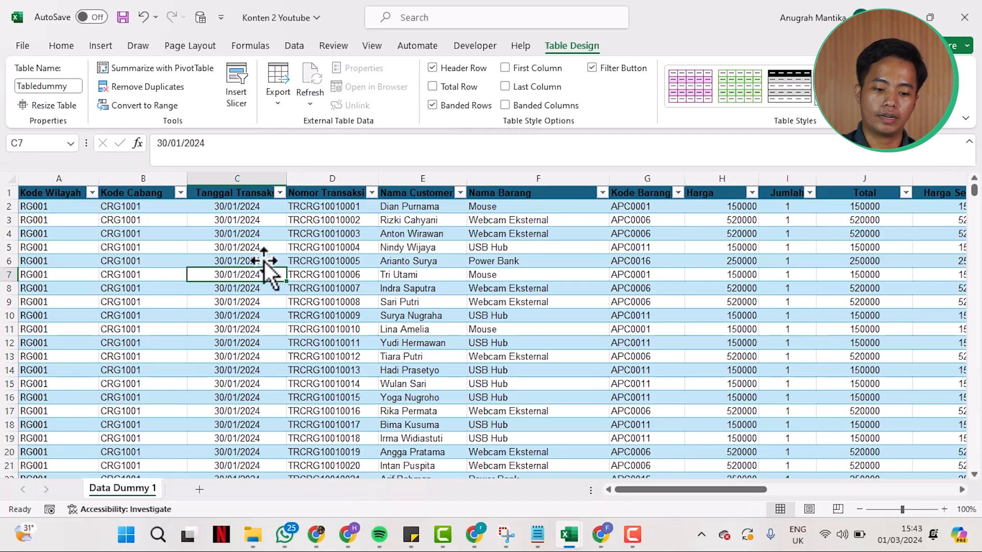
Insert a PivotTable based on Tabledummy, placed on a new worksheet.
{"action": "left_click", "coordinate": [100, 47]}
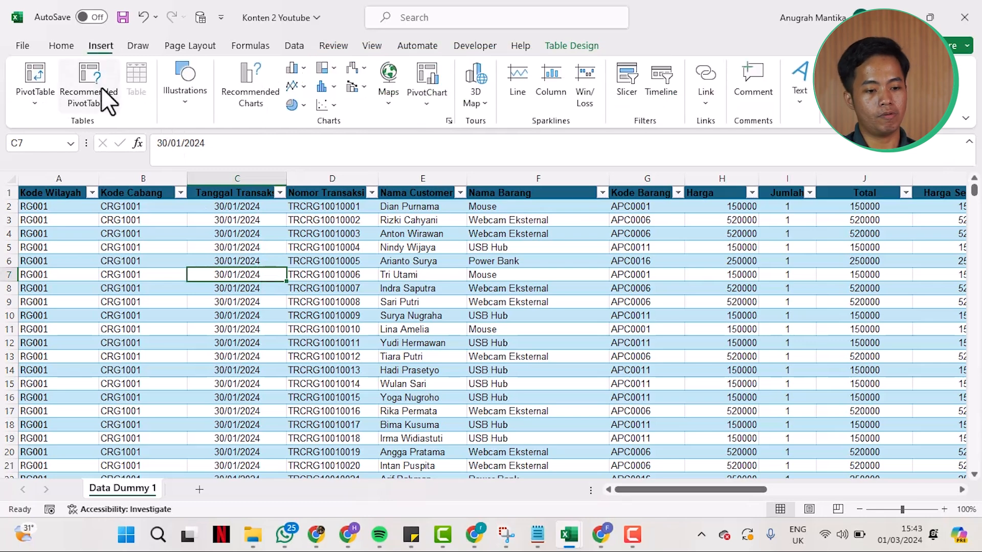
{"action": "left_click", "coordinate": [33, 73]}
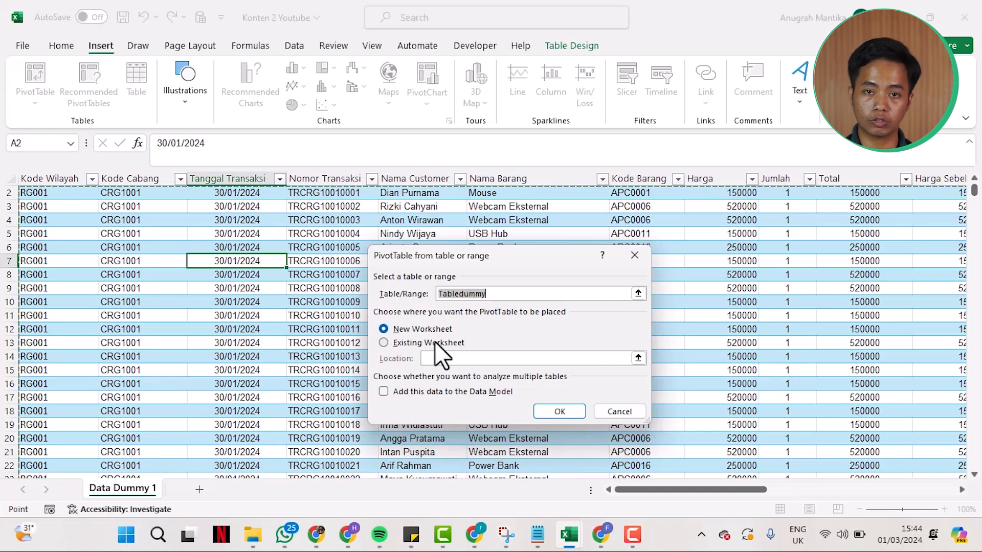
{"action": "left_click", "coordinate": [560, 412]}
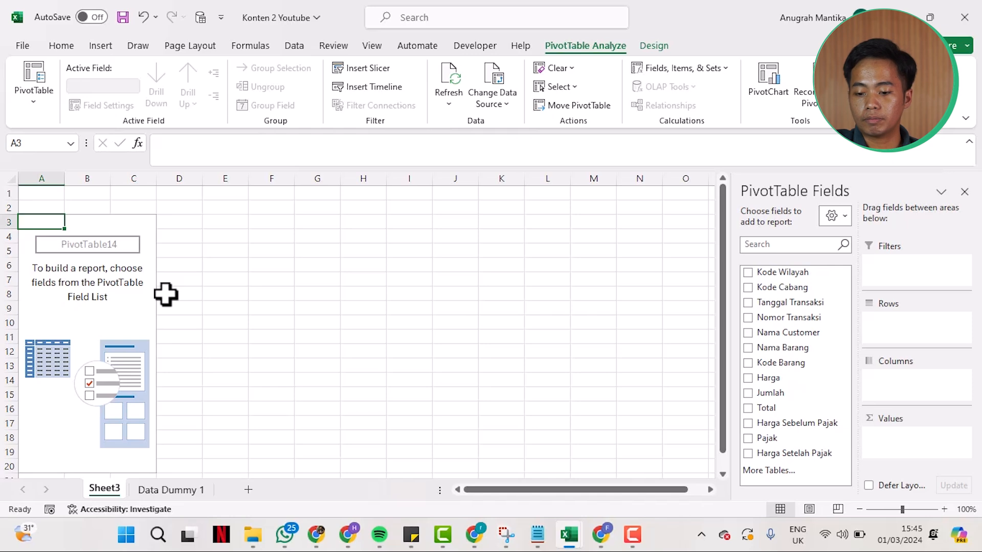
Try the stacked layout for the PivotTable field list and return to Fields Section and Areas Section Side-By-Side.
{"action": "left_click", "coordinate": [836, 216]}
{"action": "left_click", "coordinate": [836, 216]}
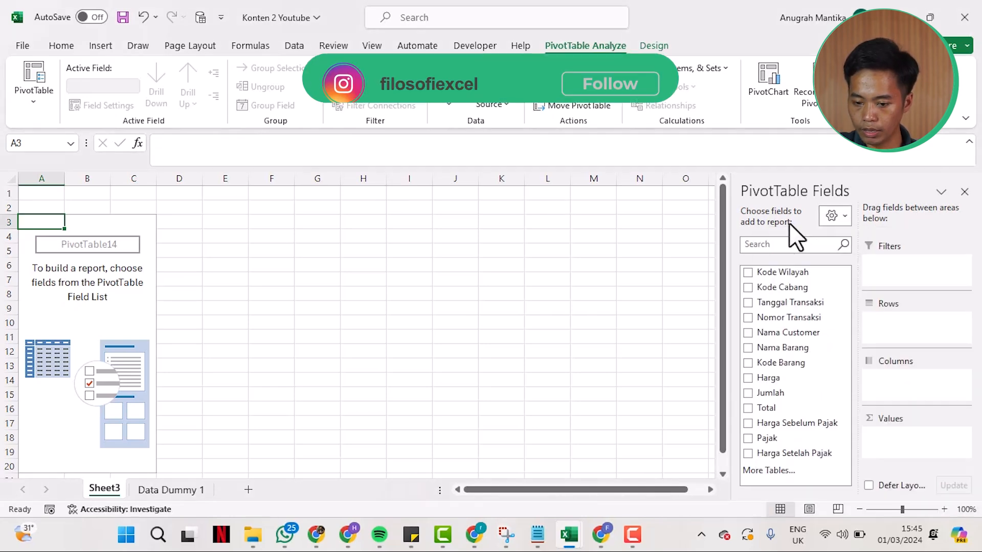
{"action": "left_click", "coordinate": [834, 214]}
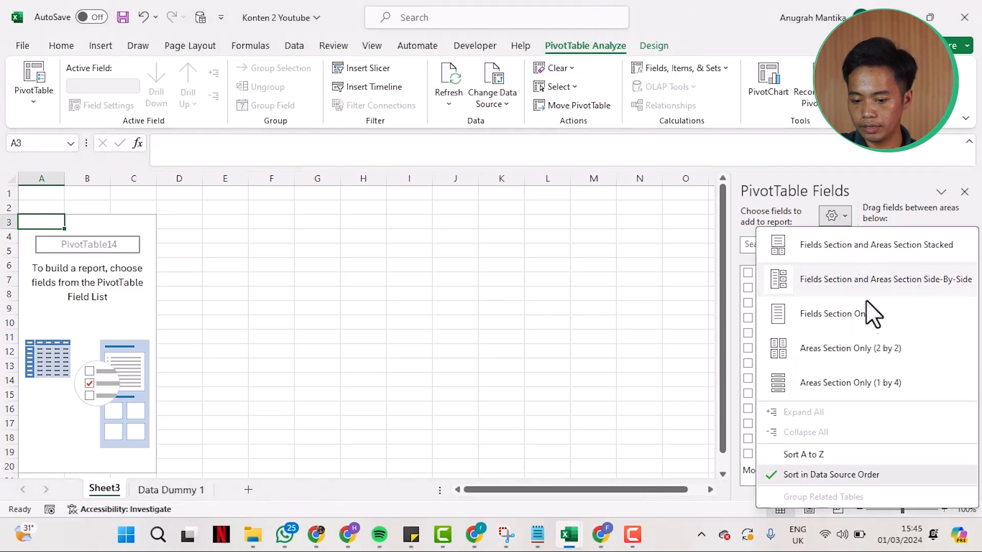
{"action": "left_click", "coordinate": [889, 247]}
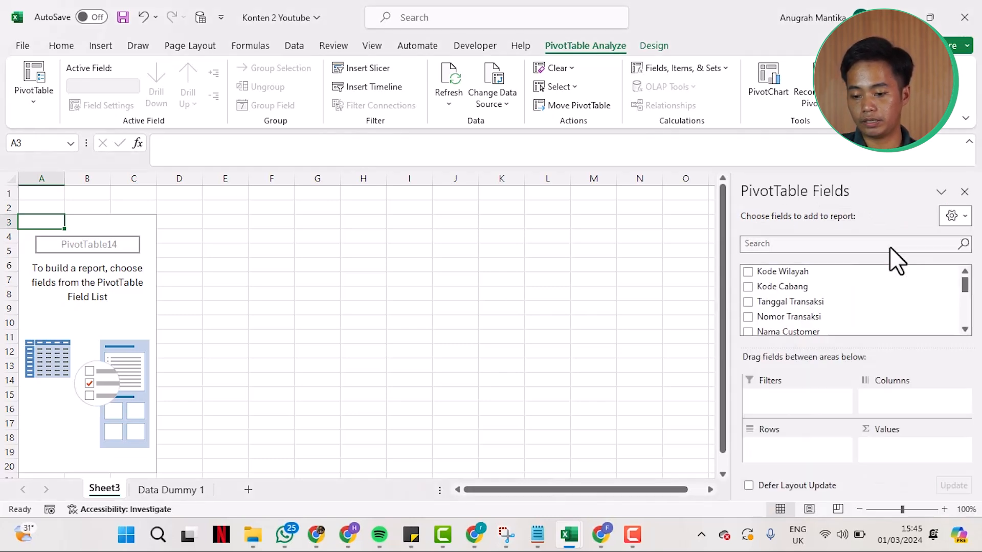
{"action": "left_click", "coordinate": [956, 217]}
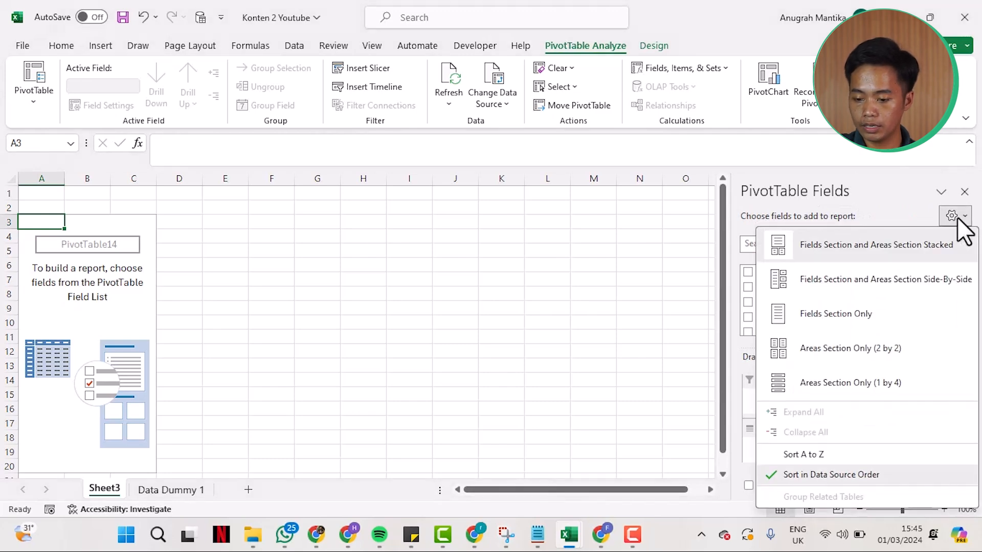
{"action": "left_click", "coordinate": [937, 276]}
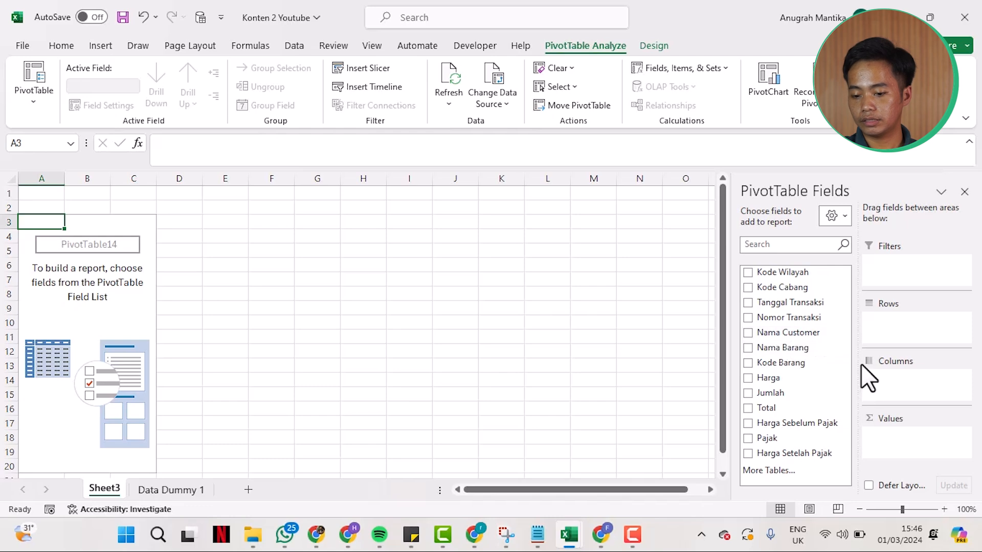
Build the PivotTable with Nama Barang as rows and the sum of Harga Setelah Pajak as values.
{"action": "left_click_drag", "start_coordinate": [792, 348], "coordinate": [892, 351]}
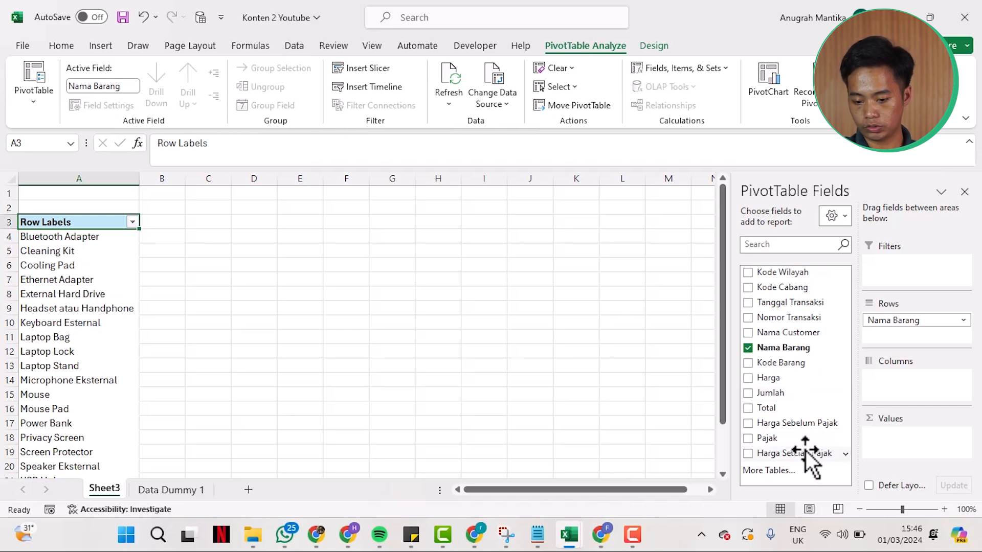
{"action": "left_click_drag", "start_coordinate": [806, 426], "coordinate": [960, 465]}
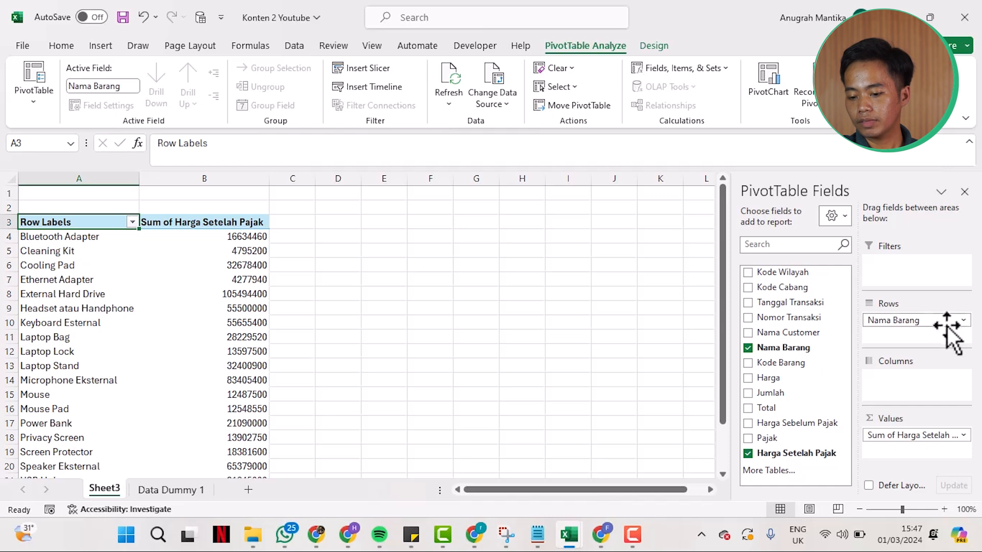
Remove the Nama Barang field from the PivotTable rows and add it back.
{"action": "left_click_drag", "start_coordinate": [956, 323], "coordinate": [899, 330]}
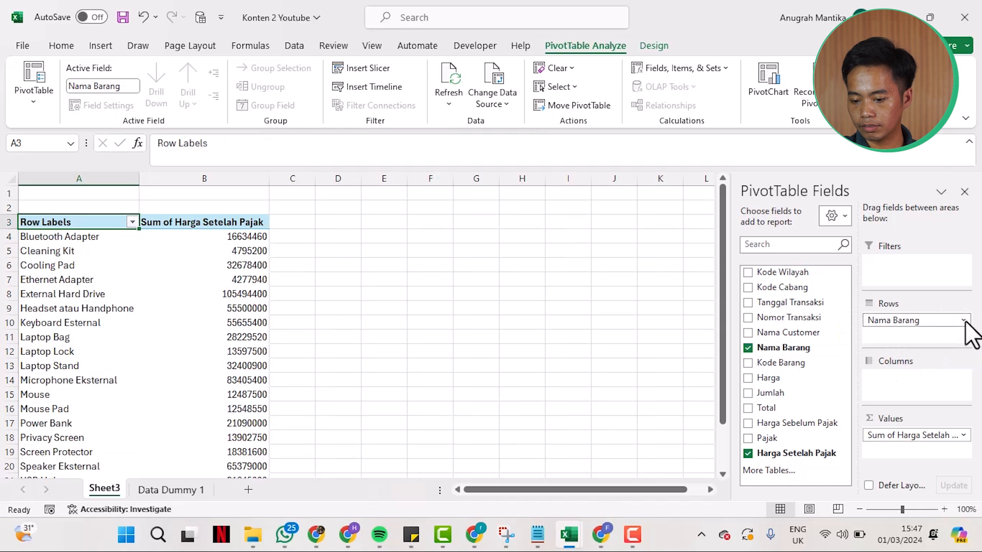
{"action": "left_click", "coordinate": [963, 321]}
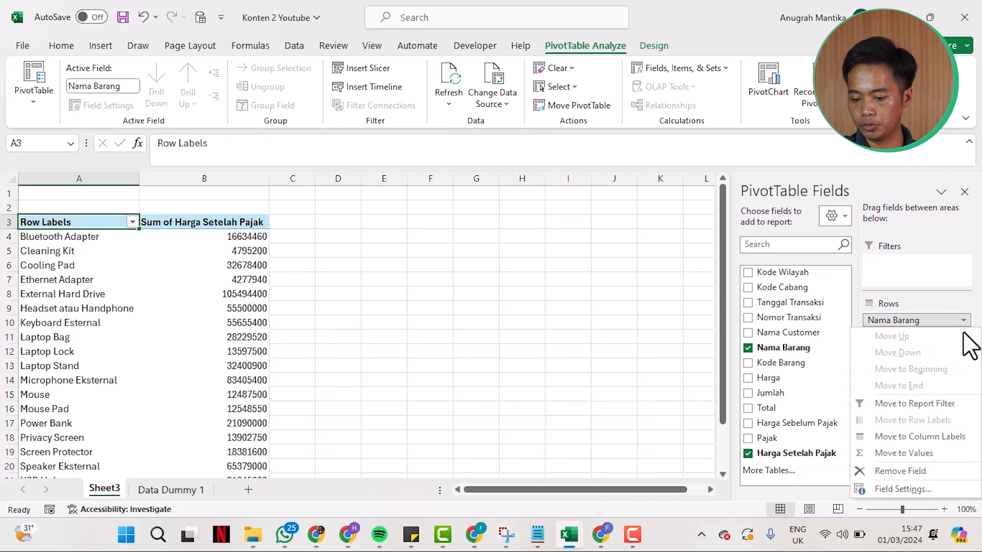
{"action": "left_click", "coordinate": [920, 476]}
{"action": "left_click_drag", "start_coordinate": [809, 351], "coordinate": [886, 337]}
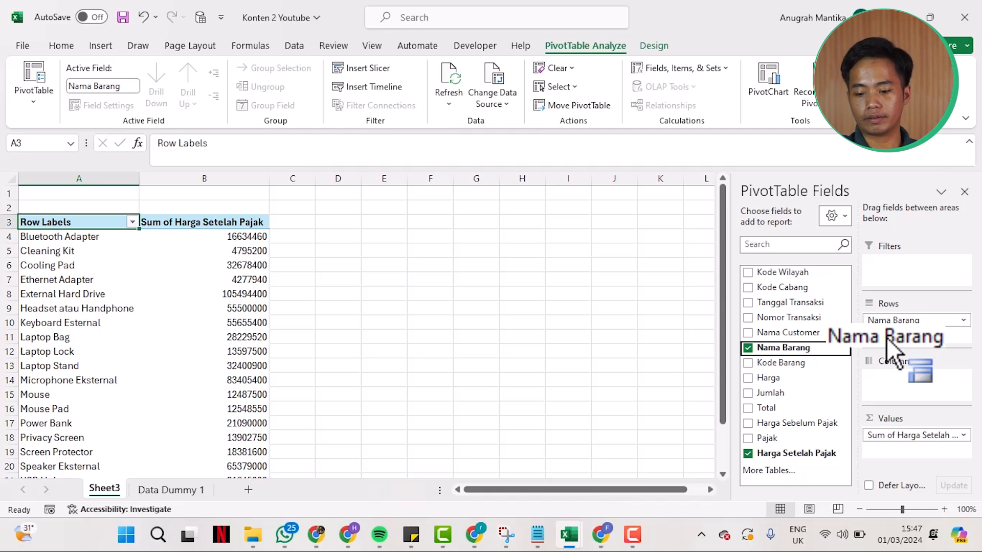
{"action": "left_click_drag", "start_coordinate": [886, 337], "coordinate": [882, 341]}
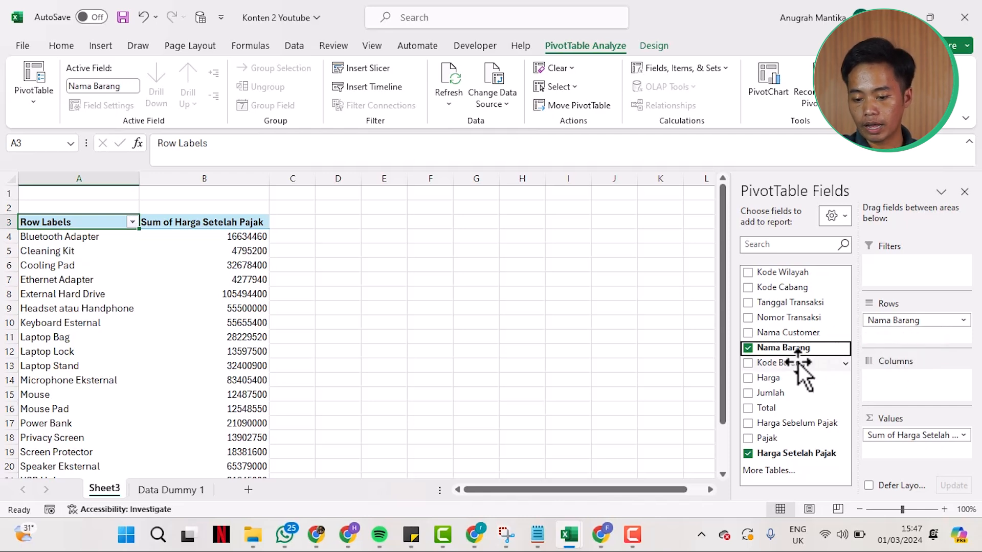
Add the Kode Barang field to the PivotTable rows beneath Nama Barang.
{"action": "left_click_drag", "start_coordinate": [795, 364], "coordinate": [899, 351]}
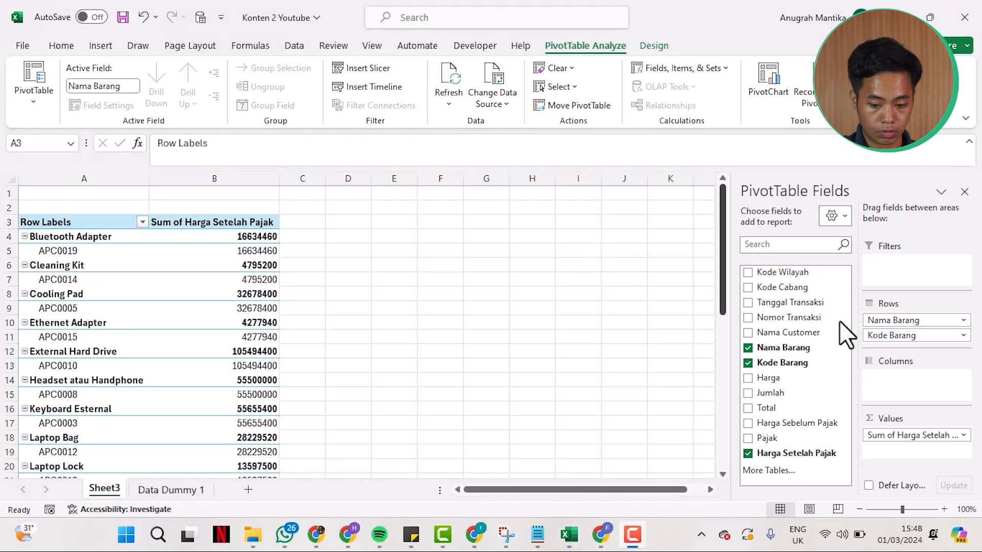
Try Kode Cabang as the PivotTable's column field and remove it again.
{"action": "left_click", "coordinate": [797, 277]}
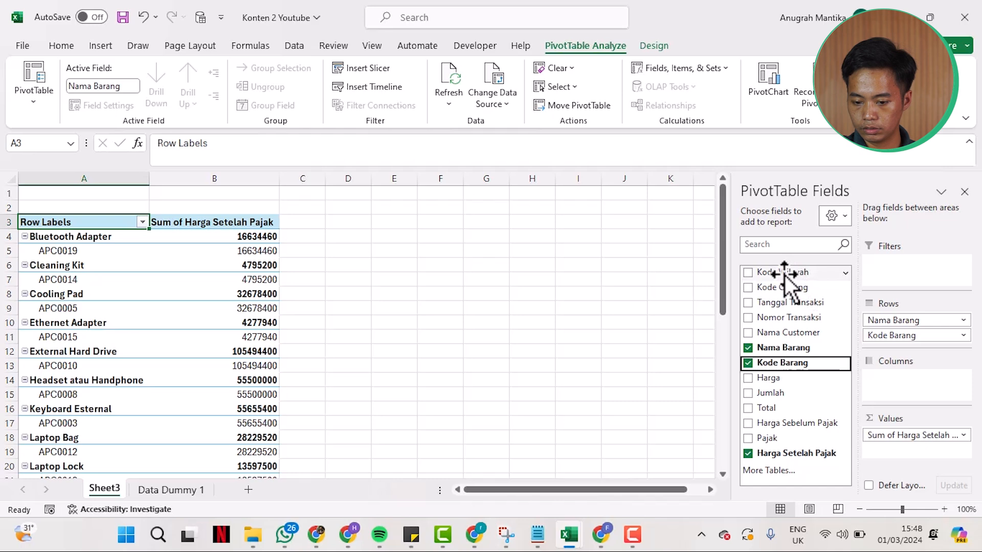
{"action": "left_click_drag", "start_coordinate": [783, 287], "coordinate": [915, 381]}
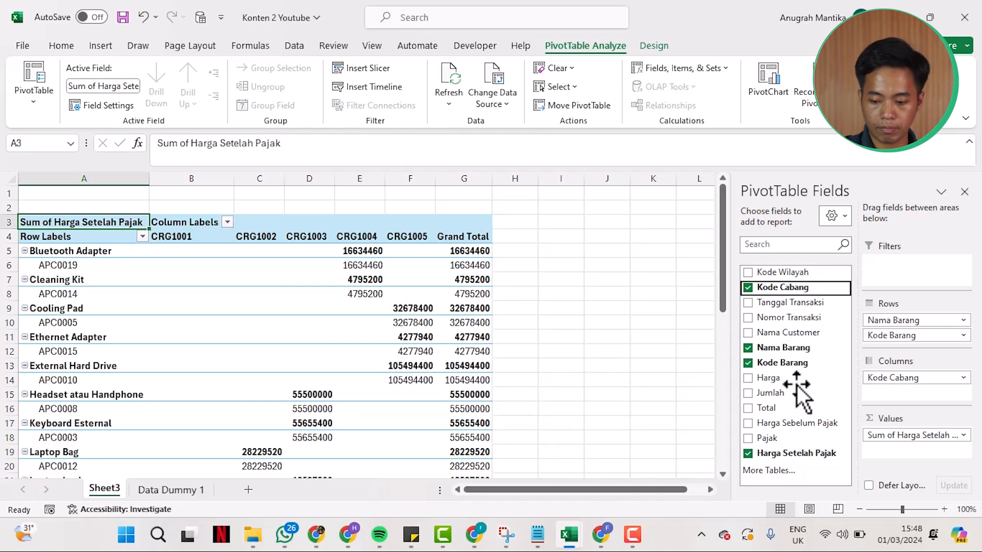
{"action": "left_click", "coordinate": [964, 378]}
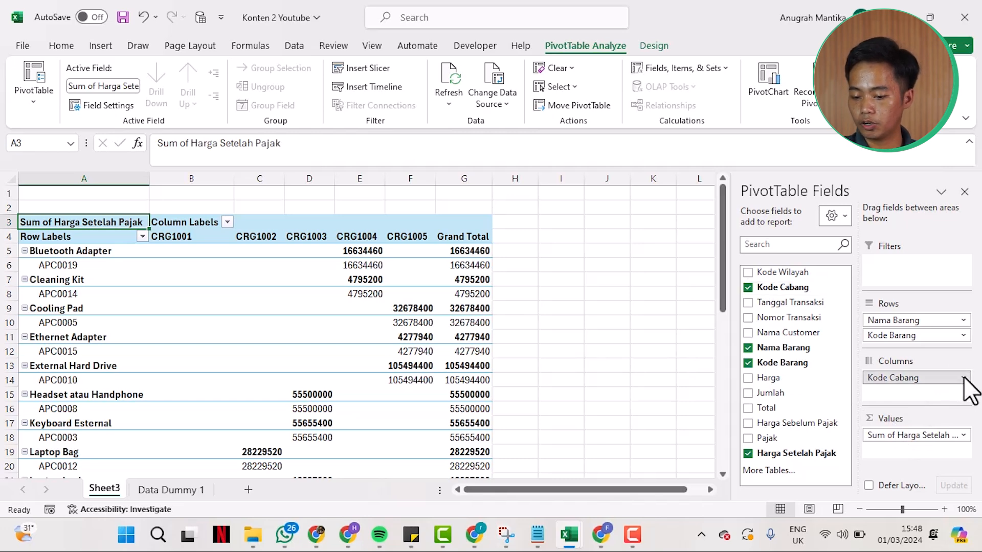
{"action": "left_click", "coordinate": [900, 344]}
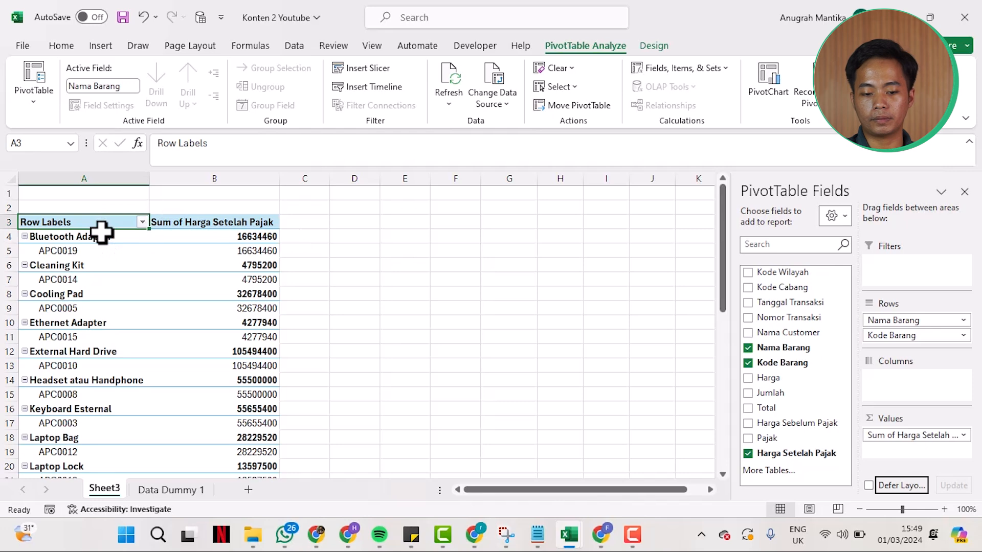
Examine the Bluetooth Adapter and APC0019 amounts and the value field settings of Harga Setelah Pajak.
{"action": "left_click", "coordinate": [240, 237]}
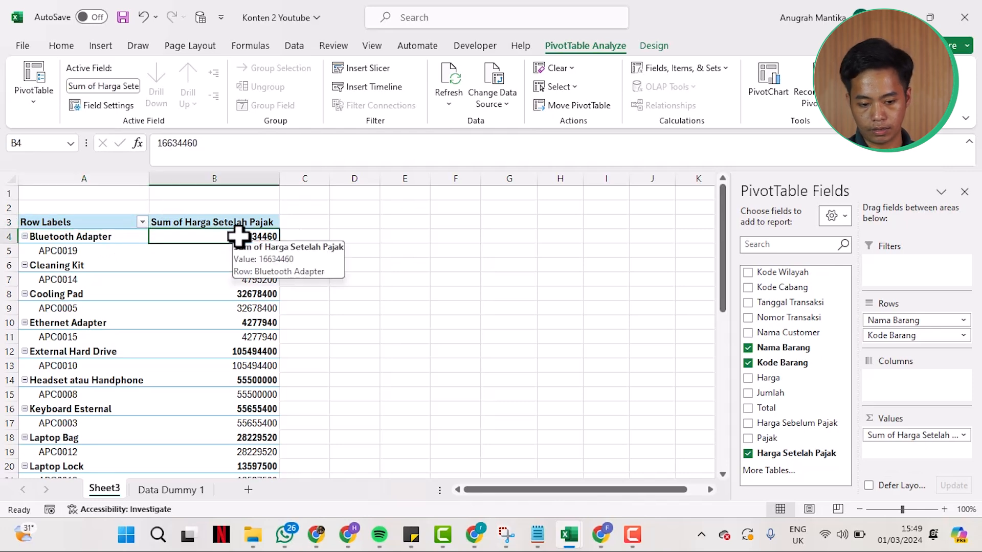
{"action": "left_click", "coordinate": [243, 256]}
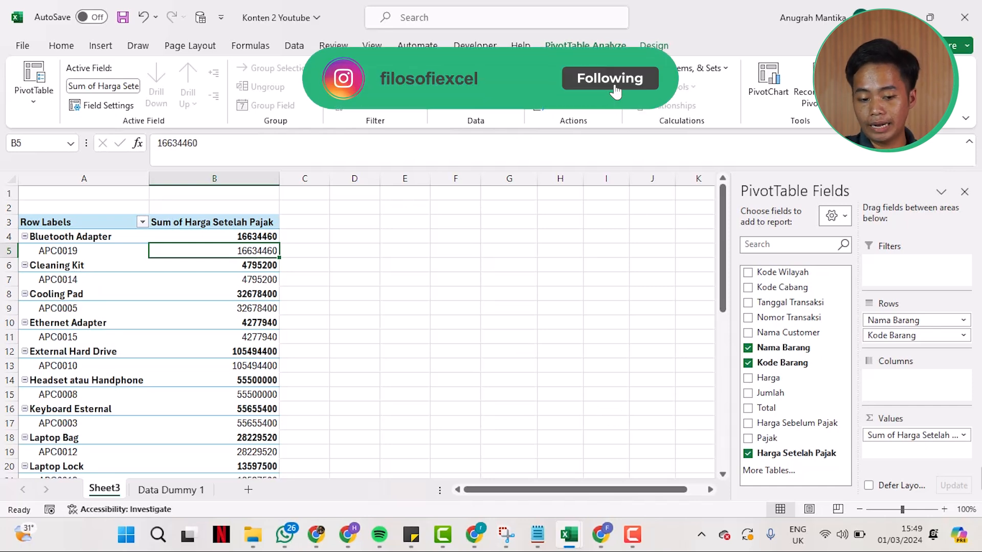
{"action": "left_click", "coordinate": [962, 436]}
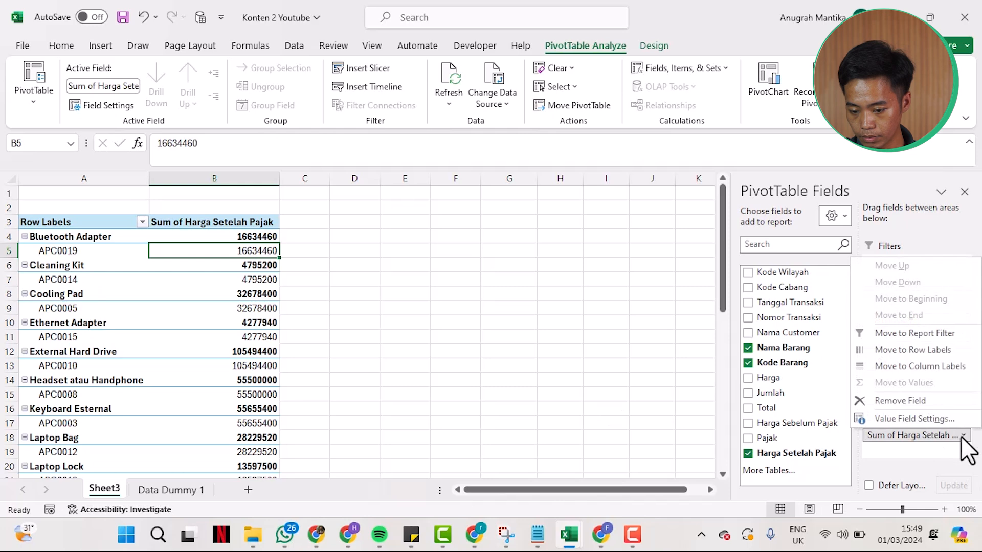
{"action": "left_click", "coordinate": [923, 417]}
{"action": "left_click", "coordinate": [620, 411]}
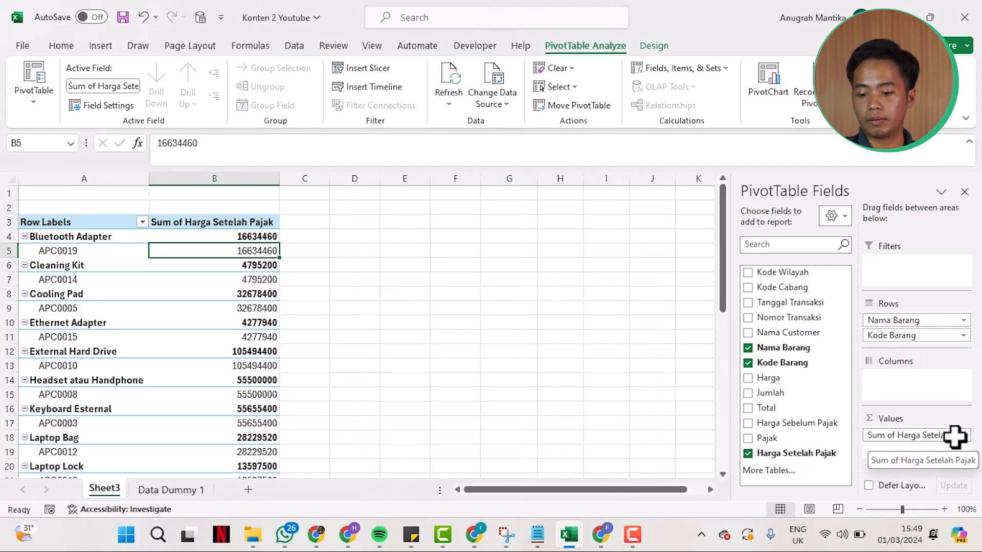
Review the calculation types offered in the value field settings of Harga Setelah Pajak and leave them as they are.
{"action": "left_click", "coordinate": [962, 436]}
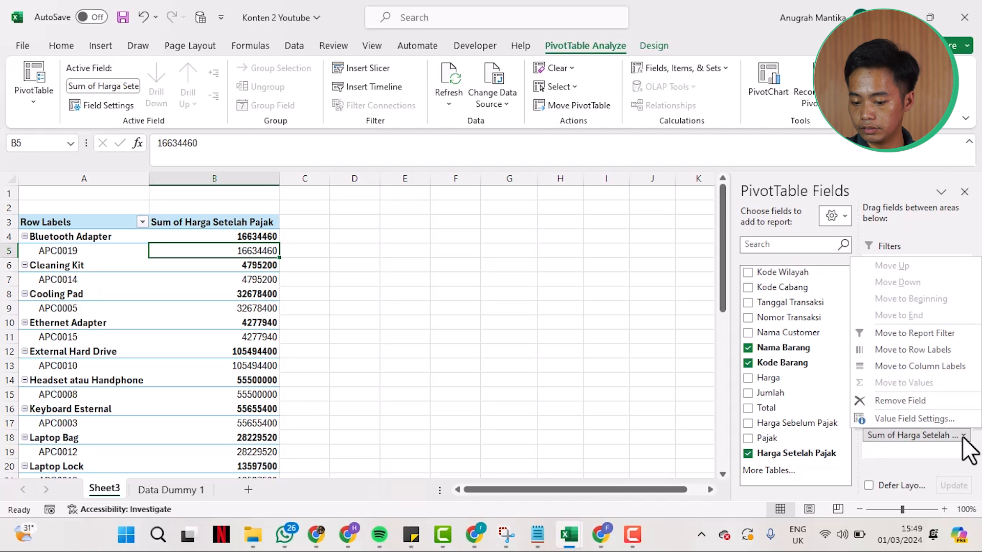
{"action": "left_click", "coordinate": [942, 457]}
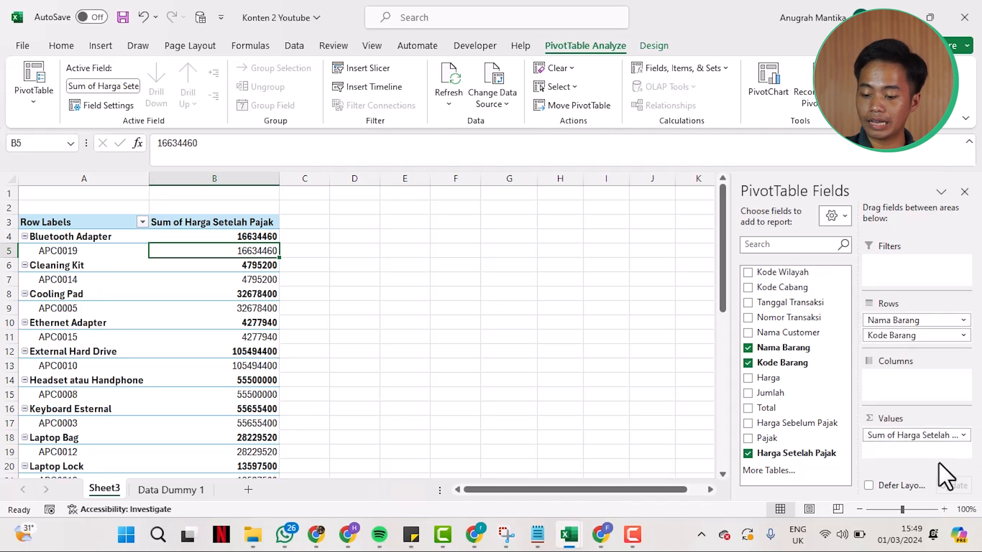
{"action": "left_click", "coordinate": [962, 438]}
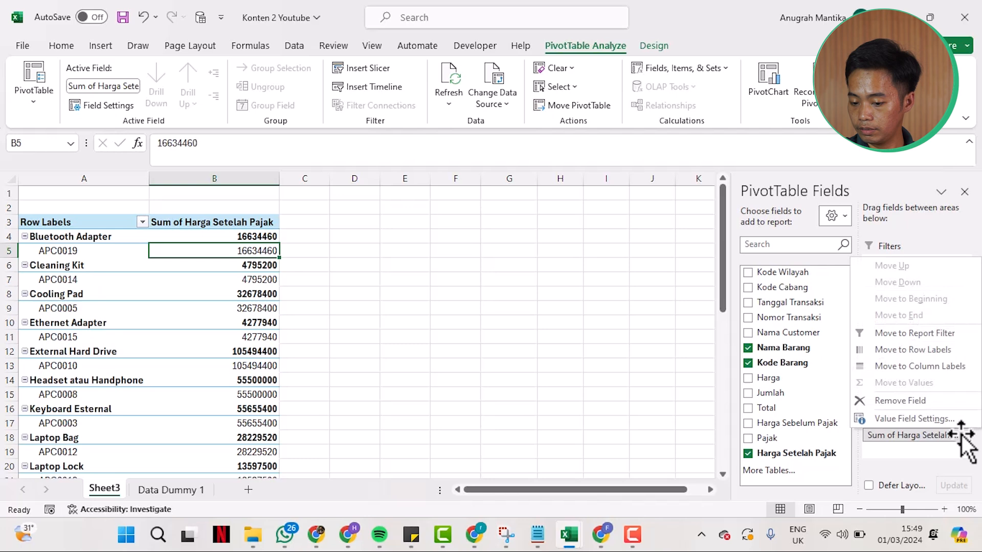
{"action": "left_click", "coordinate": [945, 419]}
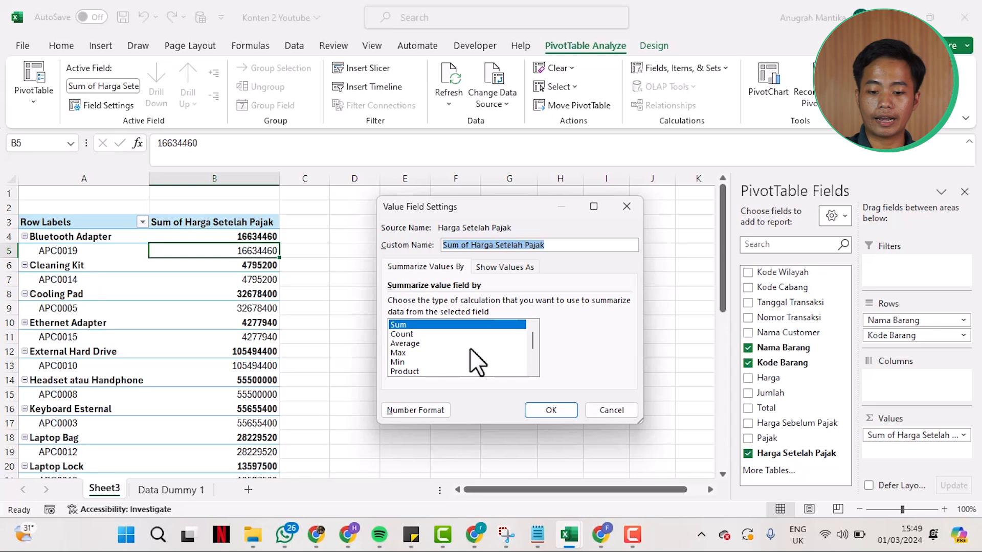
{"action": "left_click", "coordinate": [609, 415]}
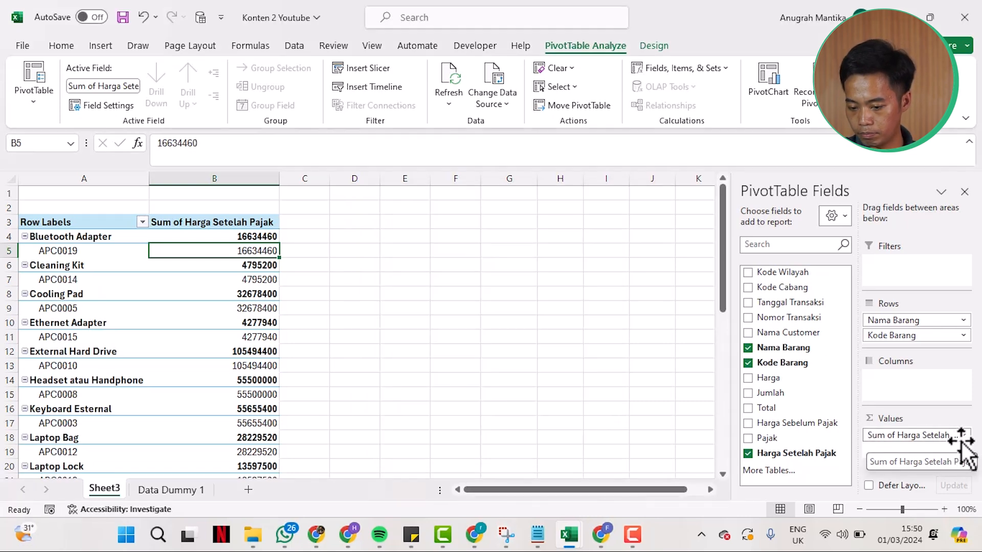
Summarise the Harga Setelah Pajak values in the PivotTable by Sum.
{"action": "left_click", "coordinate": [196, 263]}
{"action": "right_click", "coordinate": [197, 264]}
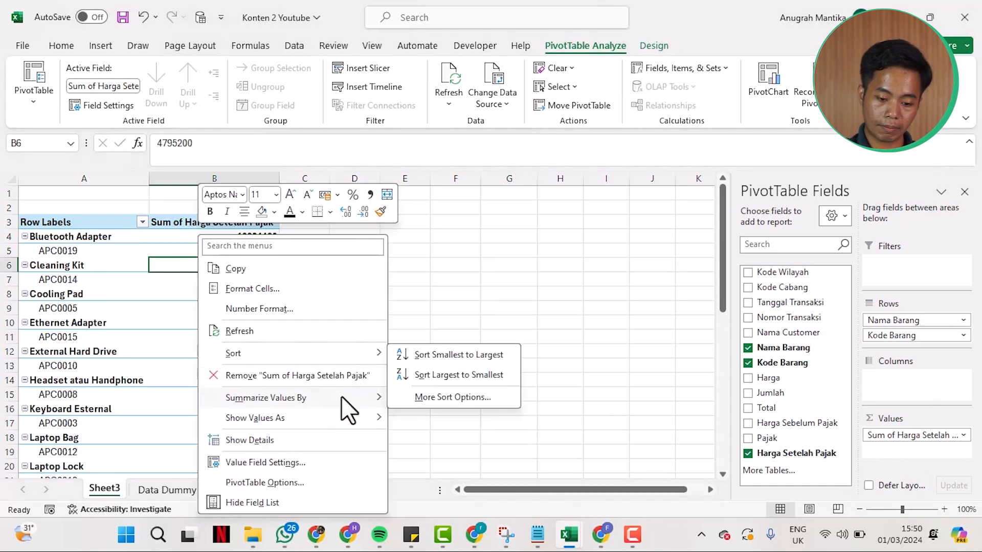
{"action": "mouse_move", "coordinate": [341, 396]}
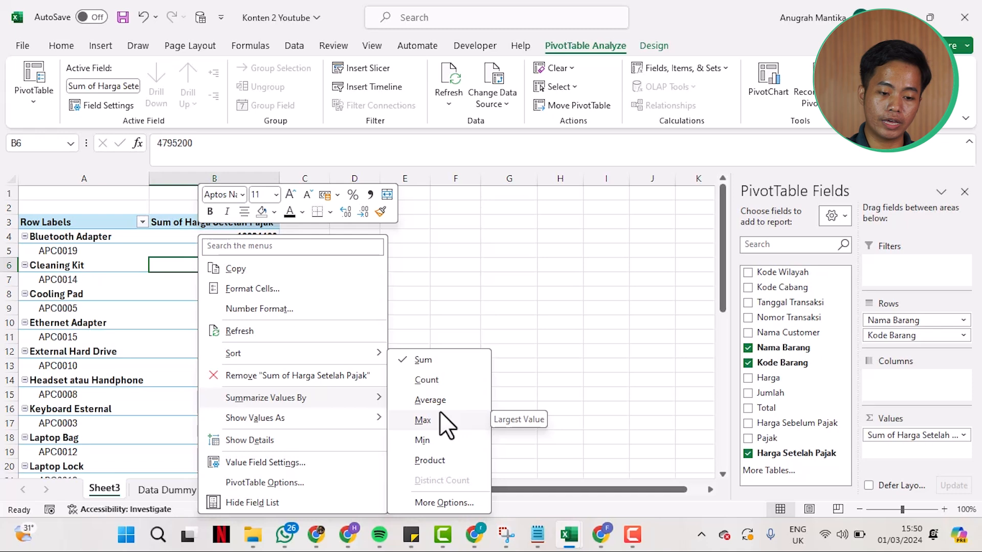
{"action": "left_click", "coordinate": [438, 359]}
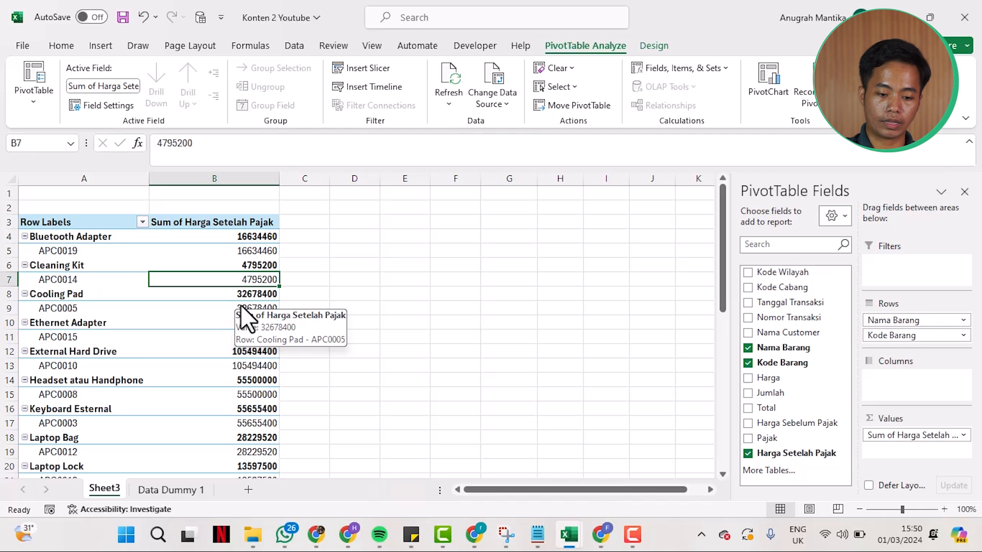
Format the PivotTable amounts in B4:B44 with thousands separators and no decimal places.
{"action": "left_click_drag", "start_coordinate": [220, 235], "coordinate": [220, 454]}
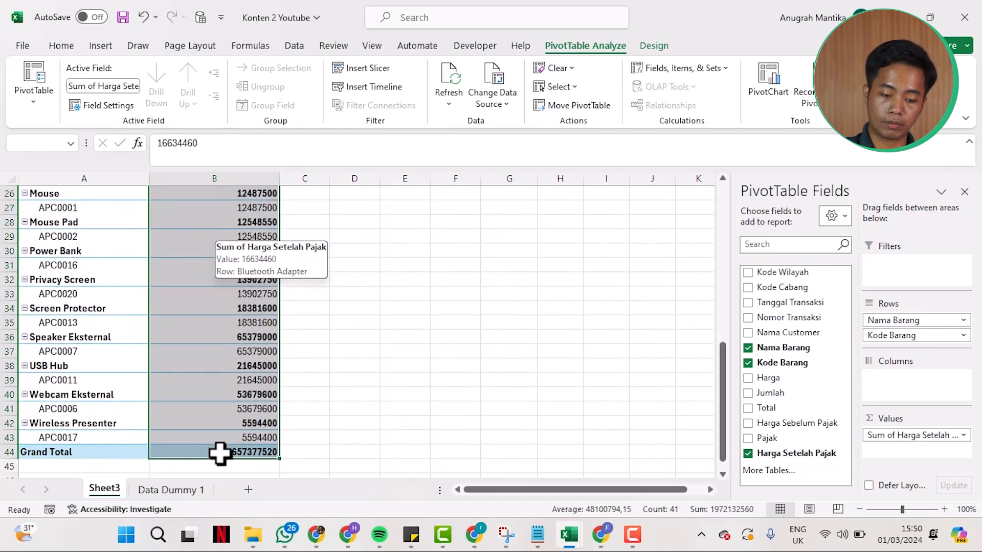
{"action": "left_click", "coordinate": [61, 46]}
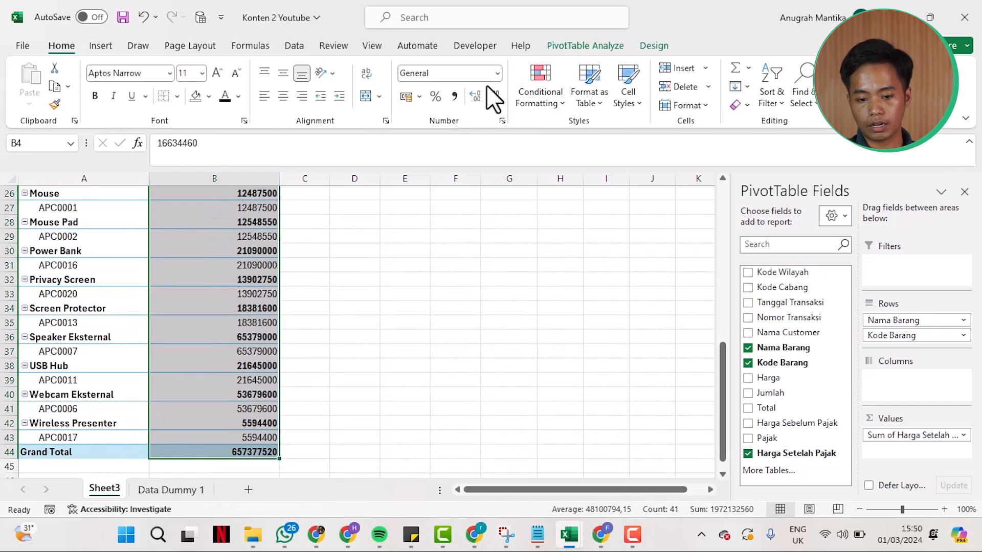
{"action": "key", "text": "F9"}
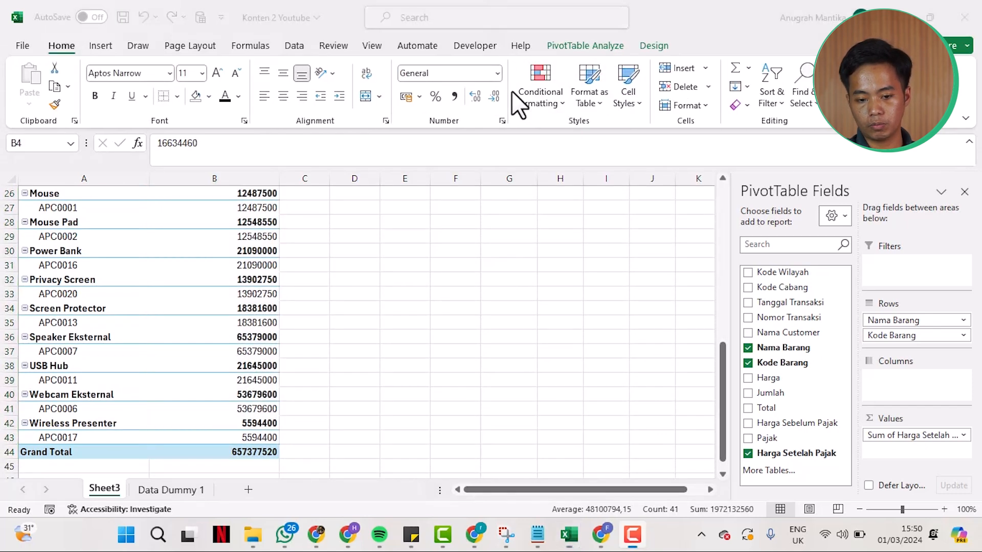
{"action": "left_click", "coordinate": [366, 199]}
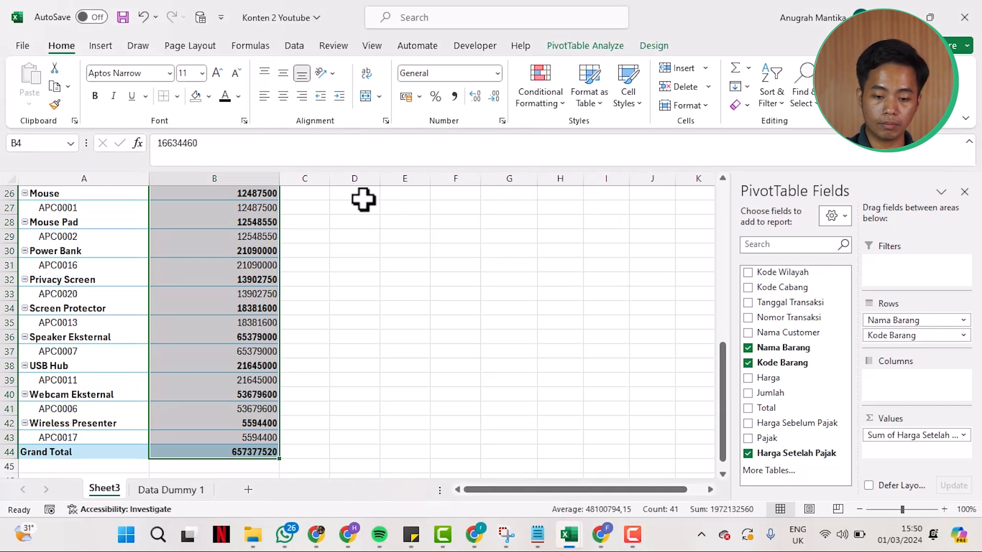
{"action": "scroll", "coordinate": [348, 218], "scroll_direction": "up", "scroll_amount": 8}
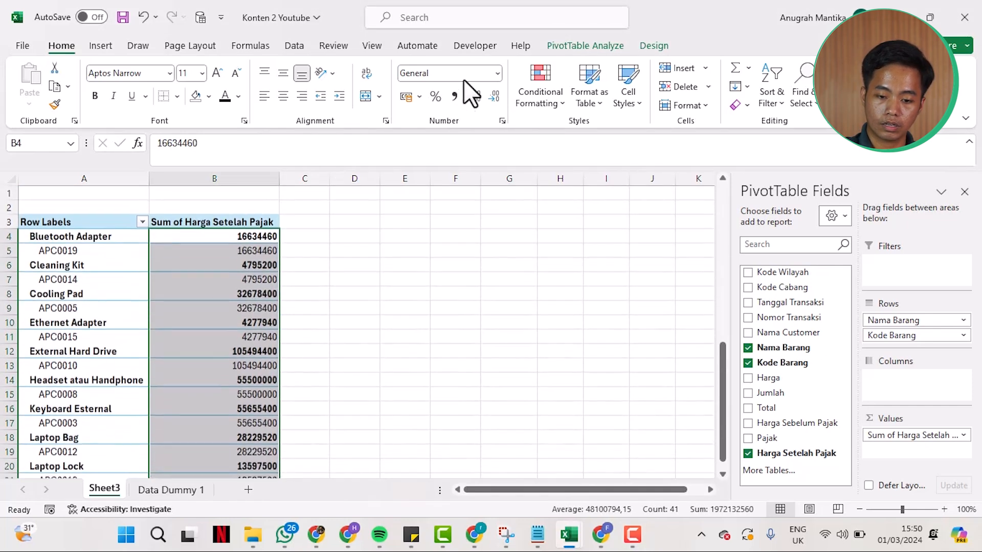
{"action": "left_click", "coordinate": [455, 95]}
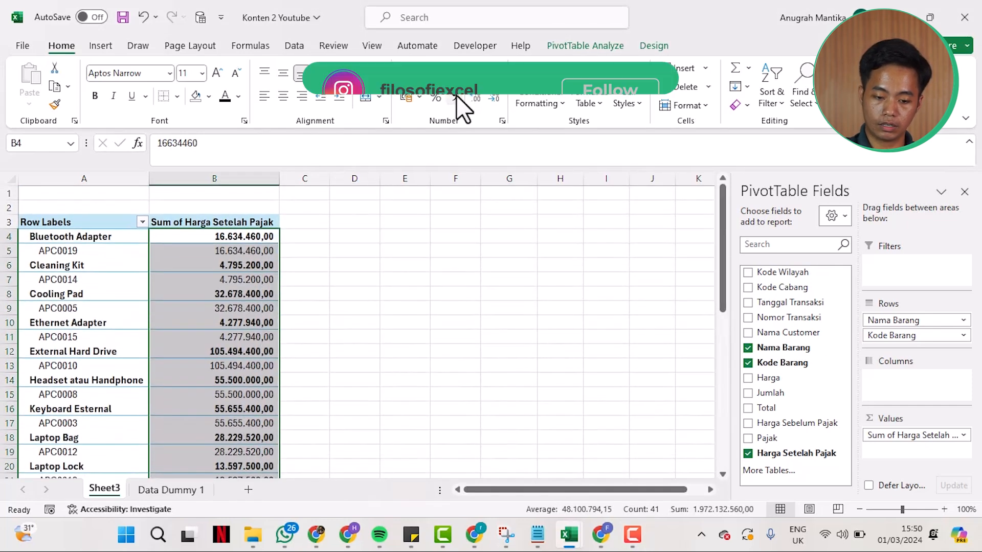
{"action": "left_click", "coordinate": [477, 98]}
{"action": "left_click", "coordinate": [494, 97]}
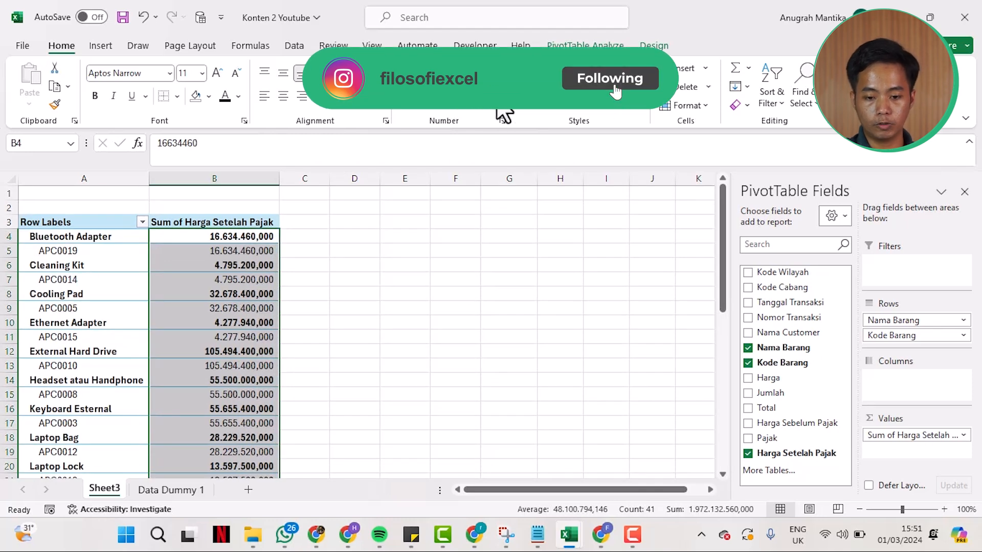
{"action": "left_click", "coordinate": [494, 98]}
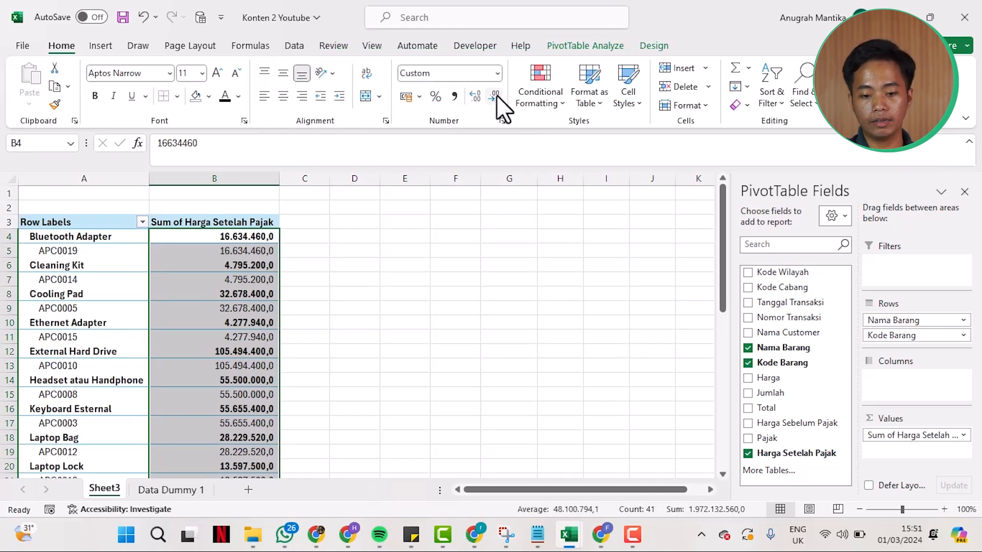
{"action": "left_click", "coordinate": [495, 97]}
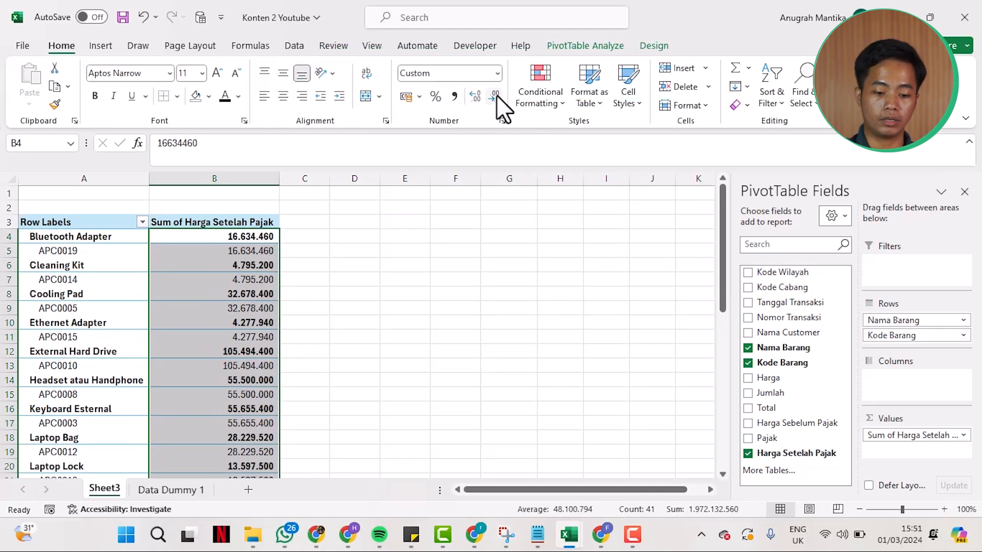
{"action": "scroll", "coordinate": [360, 246], "scroll_direction": "down", "scroll_amount": 2}
{"action": "scroll", "coordinate": [360, 246], "scroll_direction": "up", "scroll_amount": 1}
{"action": "scroll", "coordinate": [360, 246], "scroll_direction": "up", "scroll_amount": 1}
{"action": "left_click", "coordinate": [360, 246]}
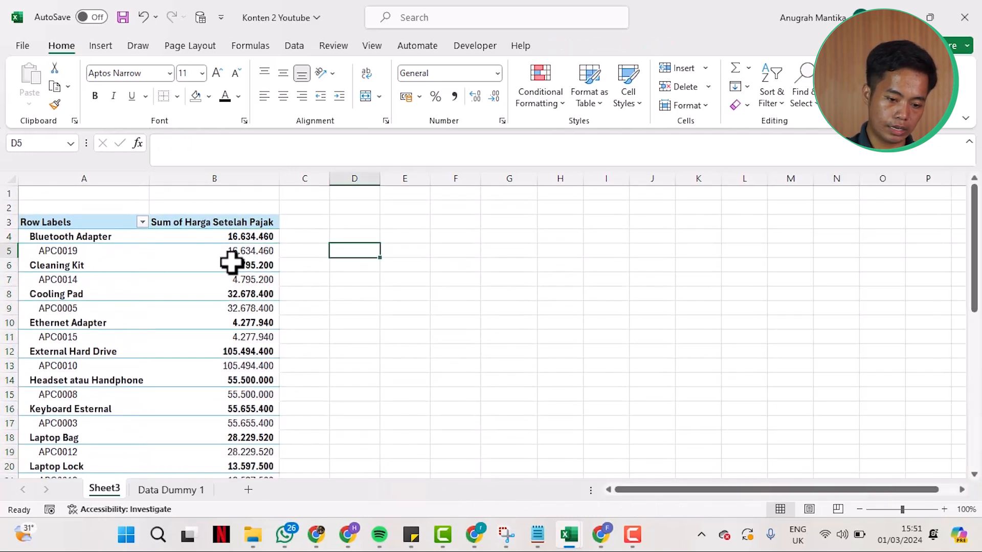
{"action": "left_click", "coordinate": [236, 264]}
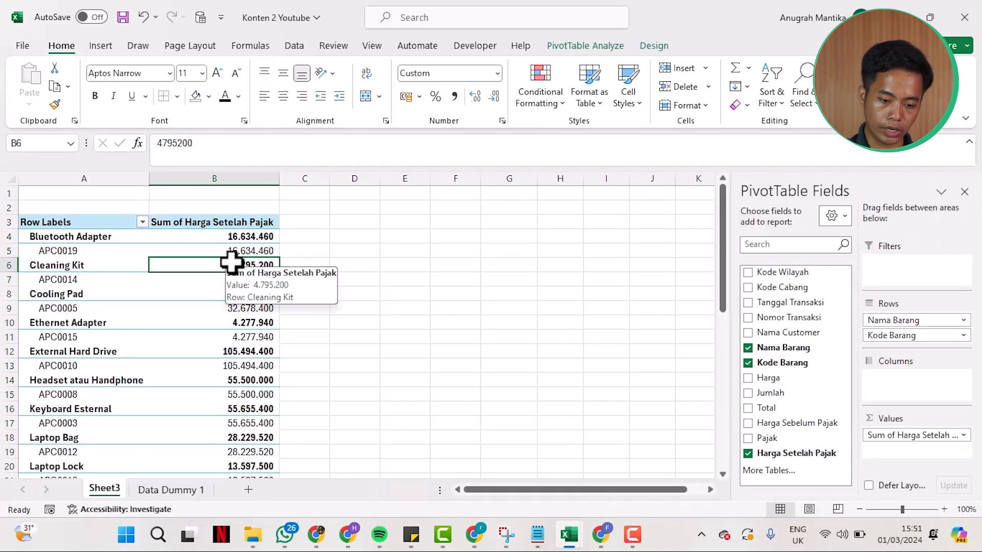
Rename the PivotTable's value column header in B3 as "Total Penjualan".
{"action": "left_click", "coordinate": [197, 223]}
{"action": "scroll", "coordinate": [196, 256], "scroll_direction": "down", "scroll_amount": 9}
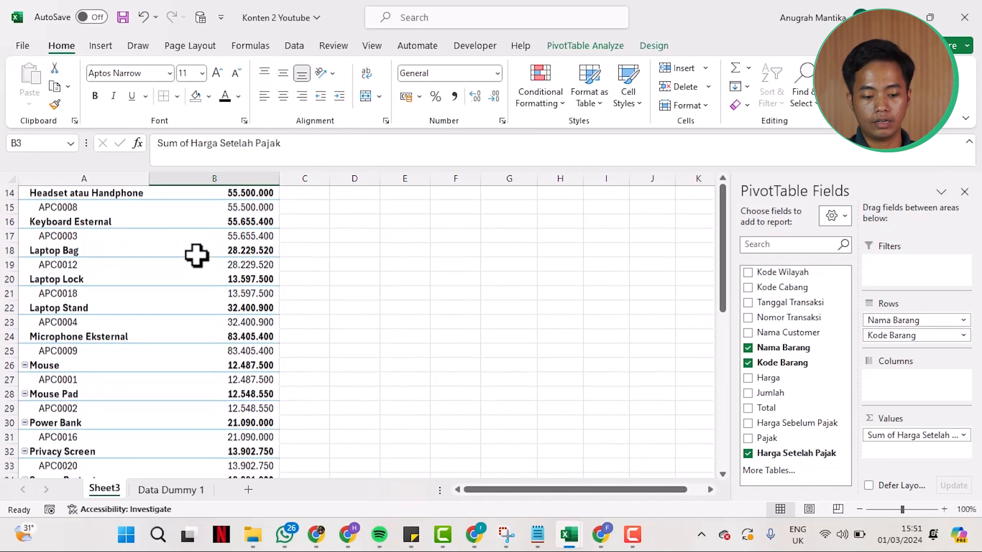
{"action": "scroll", "coordinate": [196, 256], "scroll_direction": "up", "scroll_amount": 9}
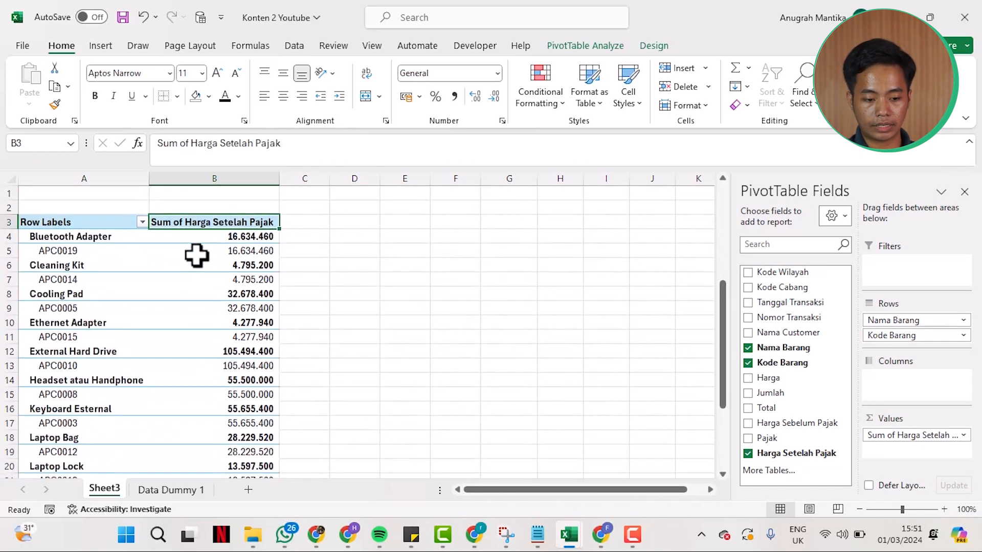
{"action": "mouse_move", "coordinate": [196, 255]}
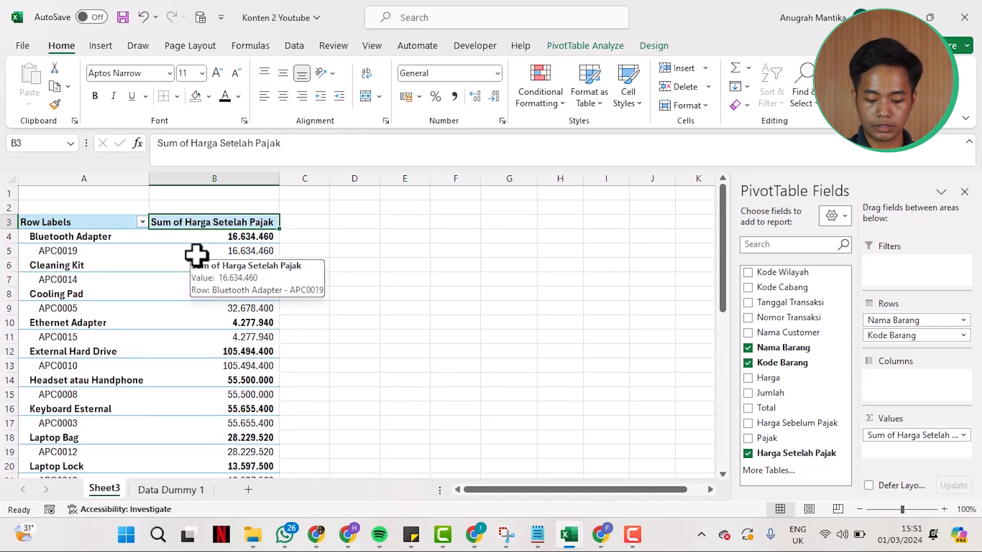
{"action": "type", "text": "Total Penjualan"}
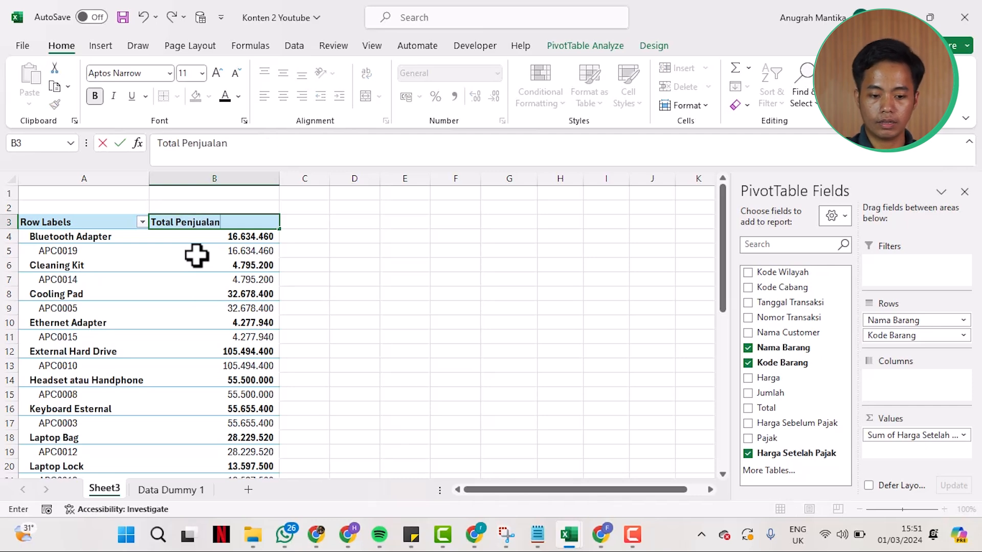
{"action": "key", "text": "Return"}
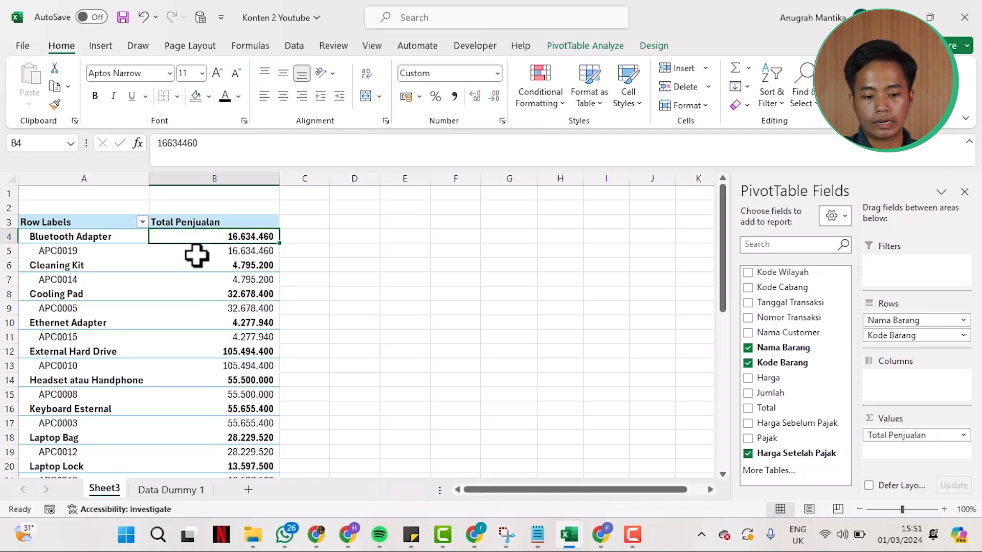
Try shortening the Total Penjualan header in B3 to "Total" and undo the change.
{"action": "left_click", "coordinate": [216, 223]}
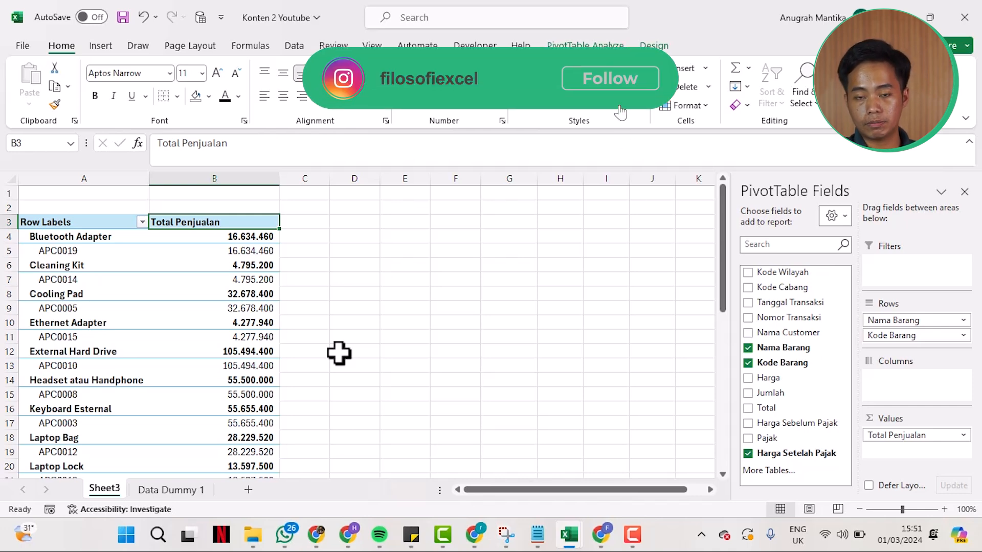
{"action": "double_click", "coordinate": [244, 220]}
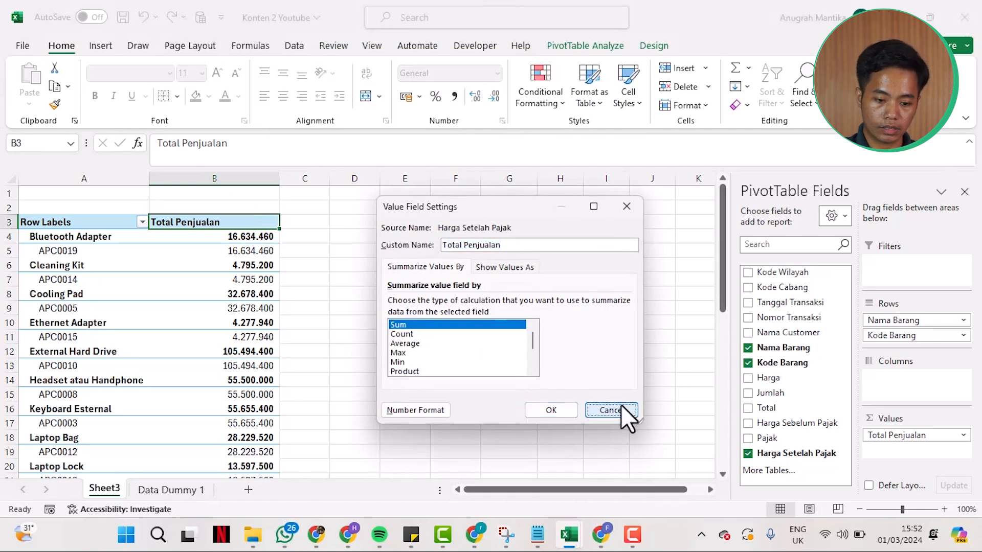
{"action": "left_click", "coordinate": [621, 409]}
{"action": "left_click", "coordinate": [246, 148]}
{"action": "key", "text": "BackSpace"}
{"action": "key", "text": "BackSpace"}
{"action": "key", "text": "BackSpace"}
{"action": "key", "text": "BackSpace"}
{"action": "key", "text": "BackSpace"}
{"action": "key", "text": "BackSpace"}
{"action": "key", "text": "BackSpace"}
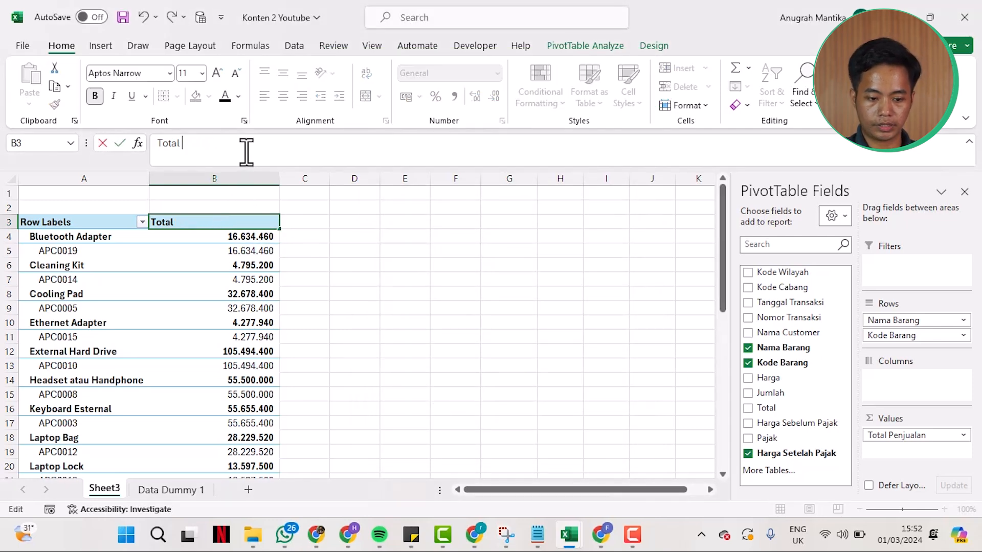
{"action": "key", "text": "Return"}
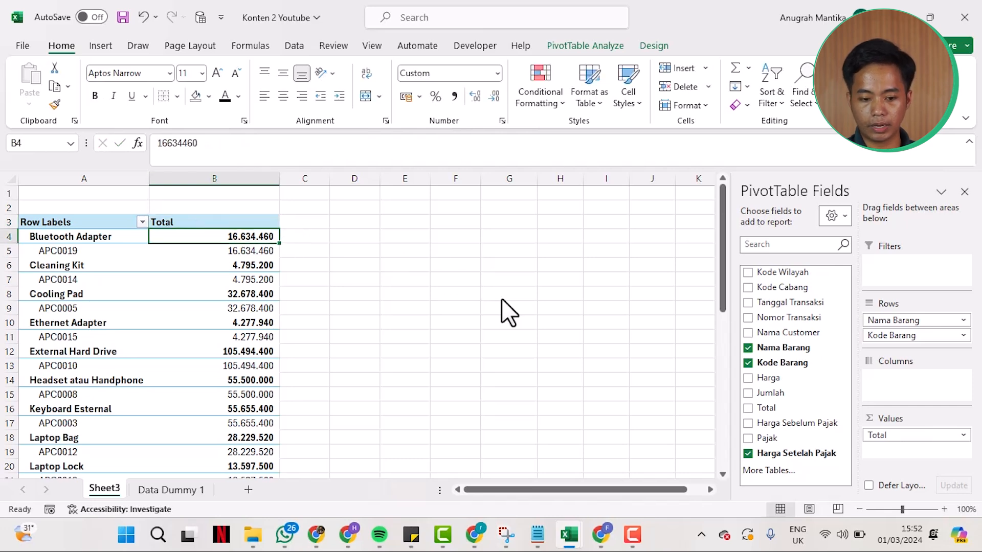
{"action": "left_click", "coordinate": [177, 220]}
{"action": "key", "text": "ctrl+z"}
{"action": "left_click", "coordinate": [358, 320]}
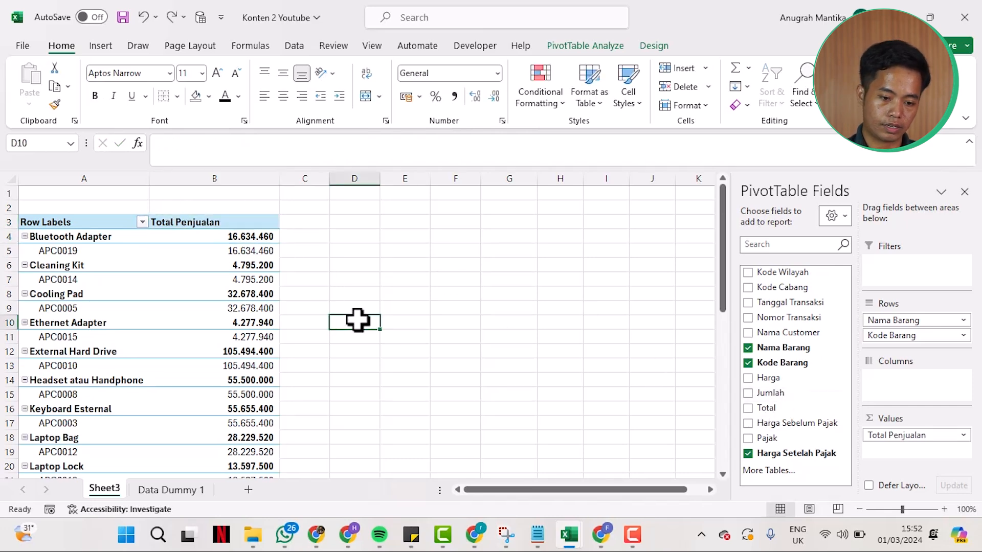
{"action": "scroll", "coordinate": [358, 321], "scroll_direction": "down", "scroll_amount": 3}
{"action": "scroll", "coordinate": [357, 320], "scroll_direction": "up", "scroll_amount": 3}
{"action": "left_click", "coordinate": [232, 220]}
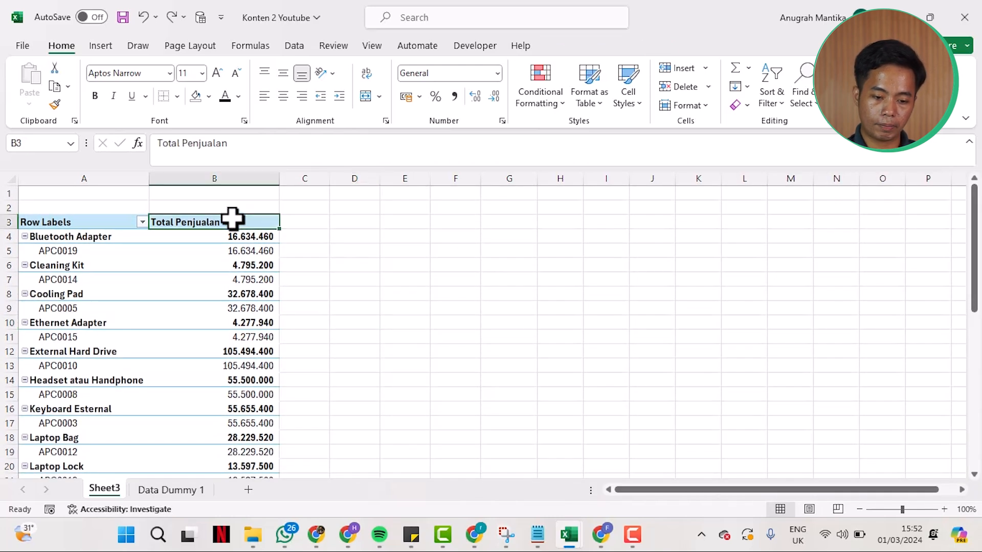
{"action": "scroll", "coordinate": [357, 357], "scroll_direction": "down", "scroll_amount": 1}
{"action": "scroll", "coordinate": [358, 357], "scroll_direction": "up", "scroll_amount": 1}
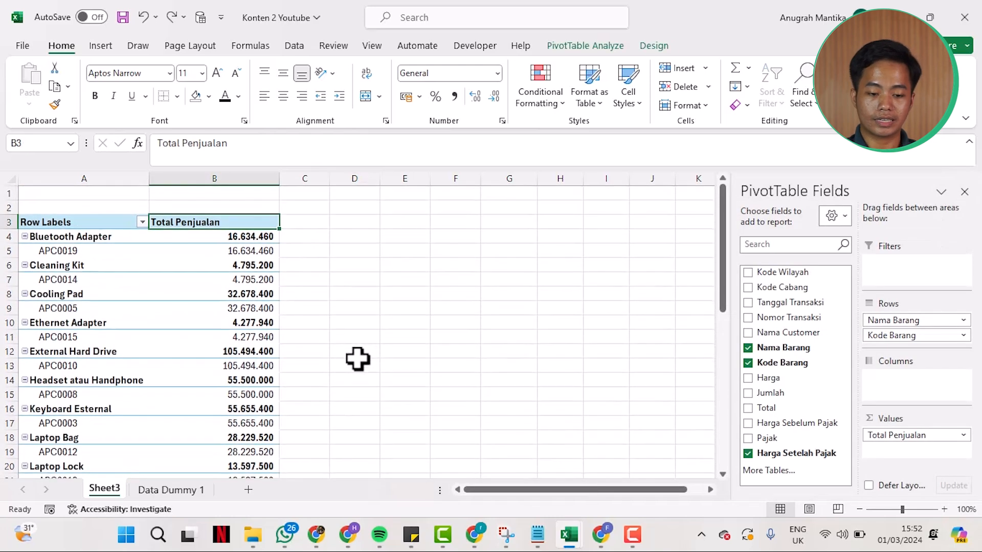
{"action": "left_click", "coordinate": [358, 359]}
{"action": "left_click", "coordinate": [252, 223]}
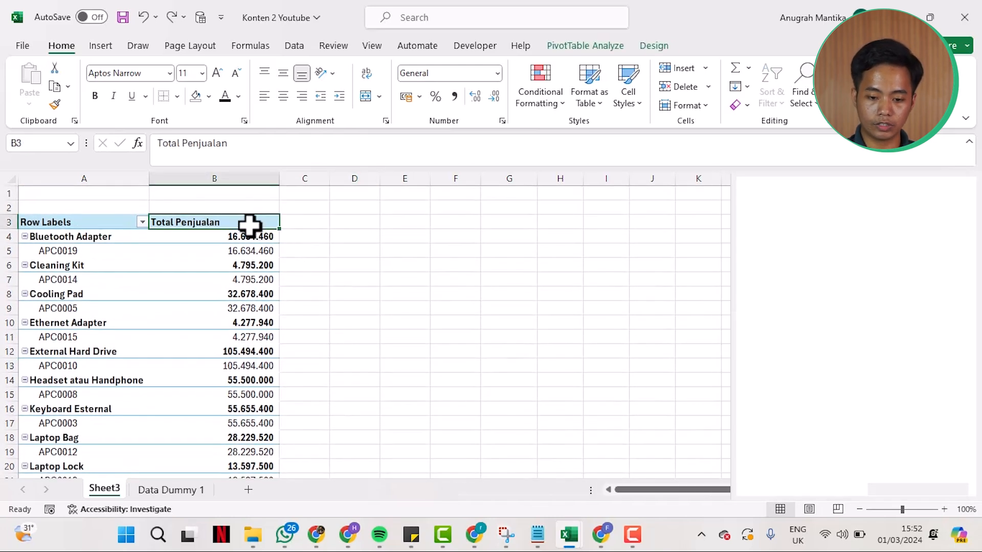
Rename the PivotTable's Grand Total row label in A44 as "Total".
{"action": "scroll", "coordinate": [341, 343], "scroll_direction": "down", "scroll_amount": 14}
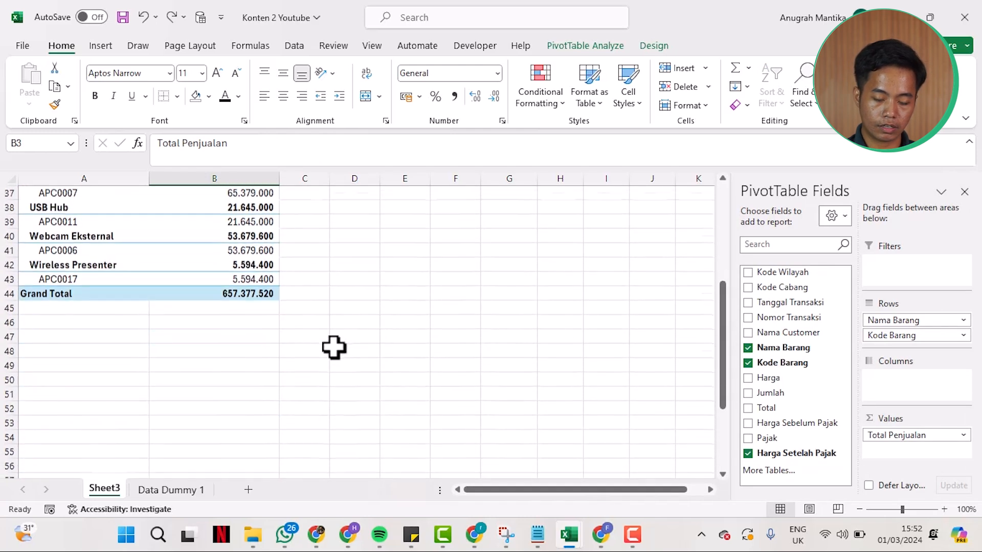
{"action": "scroll", "coordinate": [172, 292], "scroll_direction": "up", "scroll_amount": 3}
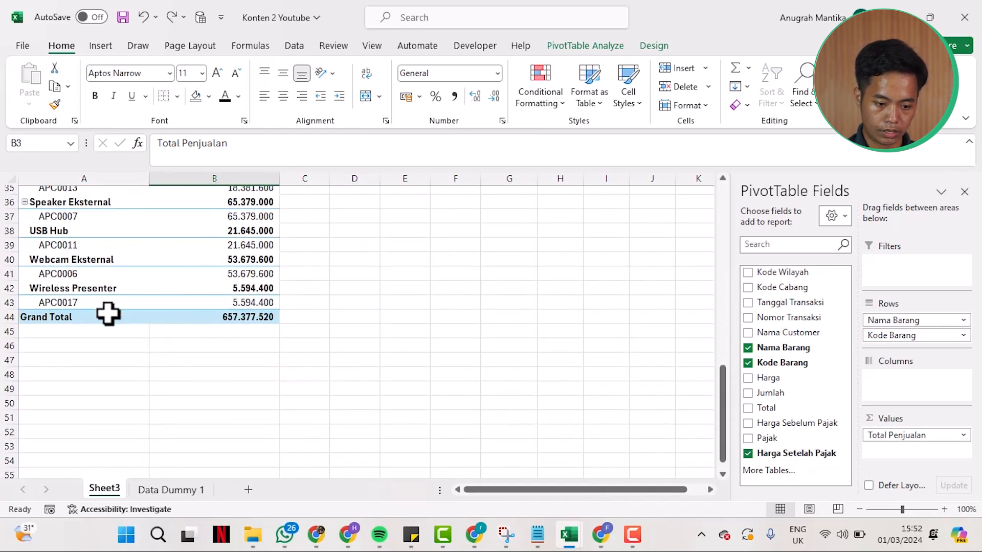
{"action": "left_click", "coordinate": [108, 315]}
{"action": "type", "text": "TOt"}
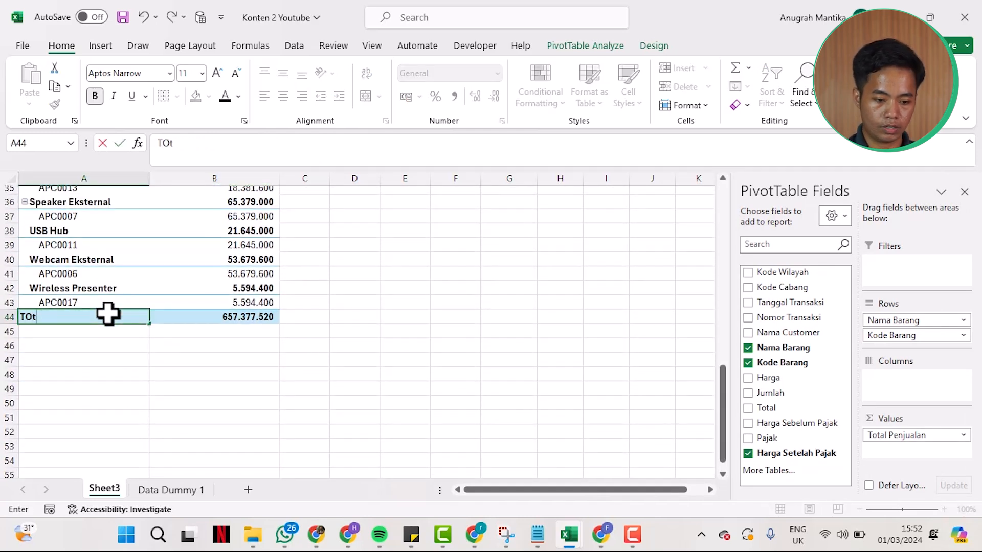
{"action": "type", "text": "aotal"}
{"action": "key", "text": "Return"}
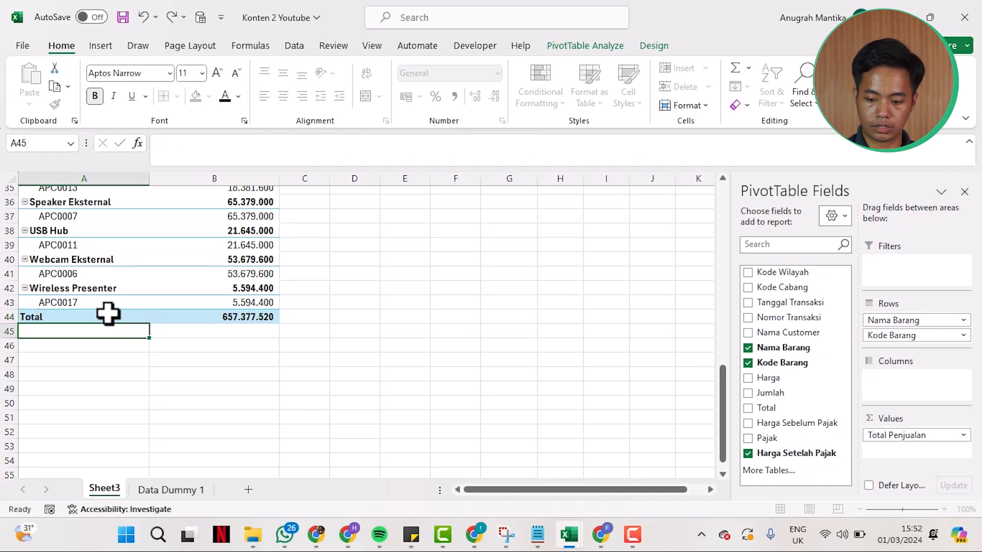
Review the PivotTable between the Total row and the Total Penjualan header in B3.
{"action": "left_click", "coordinate": [220, 346]}
{"action": "scroll", "coordinate": [219, 346], "scroll_direction": "up", "scroll_amount": 11}
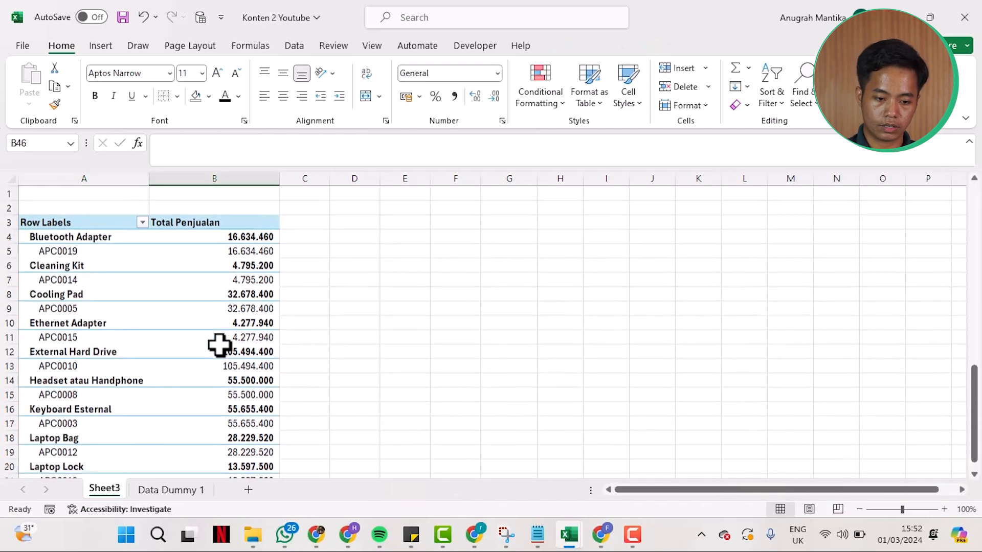
{"action": "left_click", "coordinate": [219, 346]}
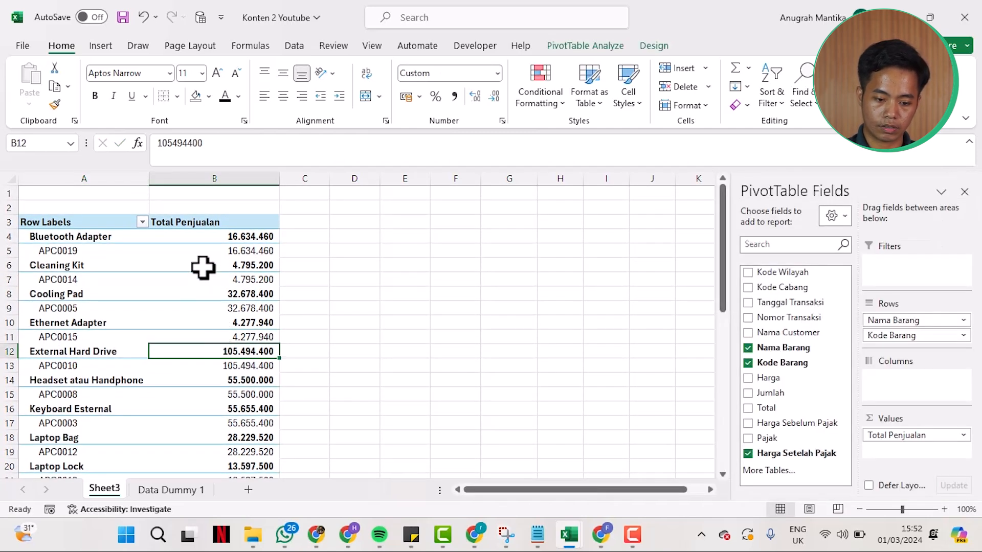
{"action": "scroll", "coordinate": [204, 267], "scroll_direction": "down", "scroll_amount": 11}
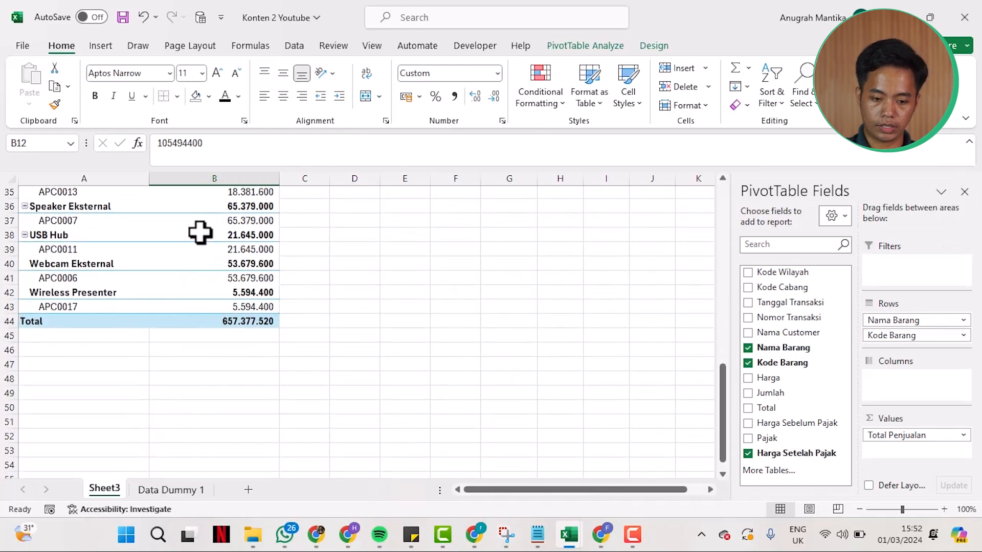
{"action": "scroll", "coordinate": [199, 230], "scroll_direction": "up", "scroll_amount": 11}
{"action": "left_click", "coordinate": [196, 229]}
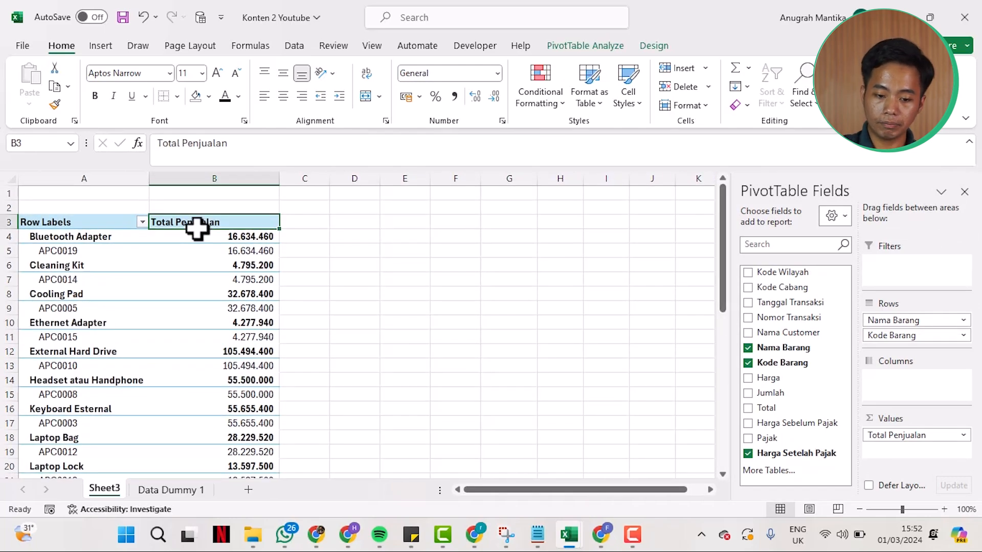
Compare the Bluetooth Adapter subtotal with its item-code amount, and set the PivotTable to Do Not Show Subtotals.
{"action": "left_click", "coordinate": [651, 50]}
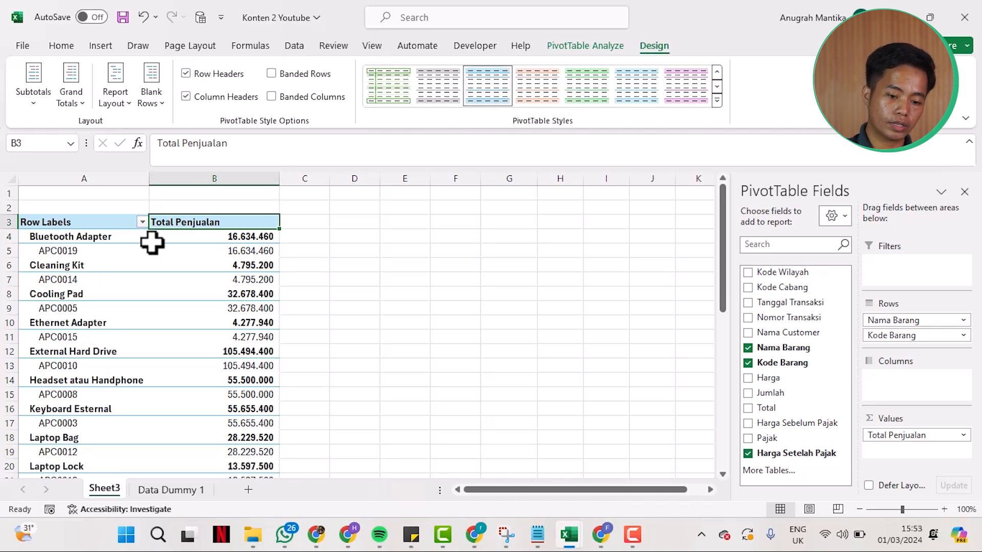
{"action": "left_click", "coordinate": [105, 253]}
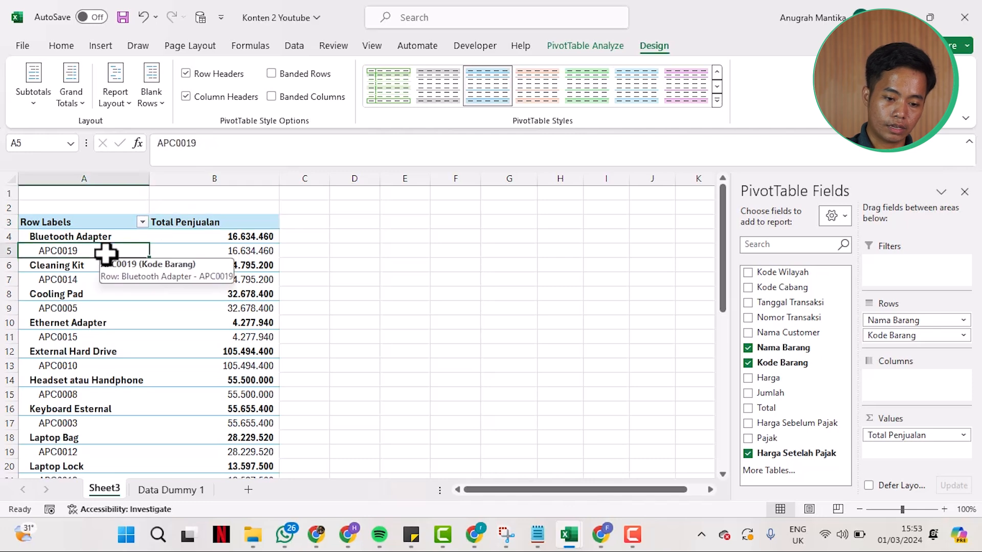
{"action": "left_click", "coordinate": [213, 307]}
{"action": "left_click", "coordinate": [239, 250]}
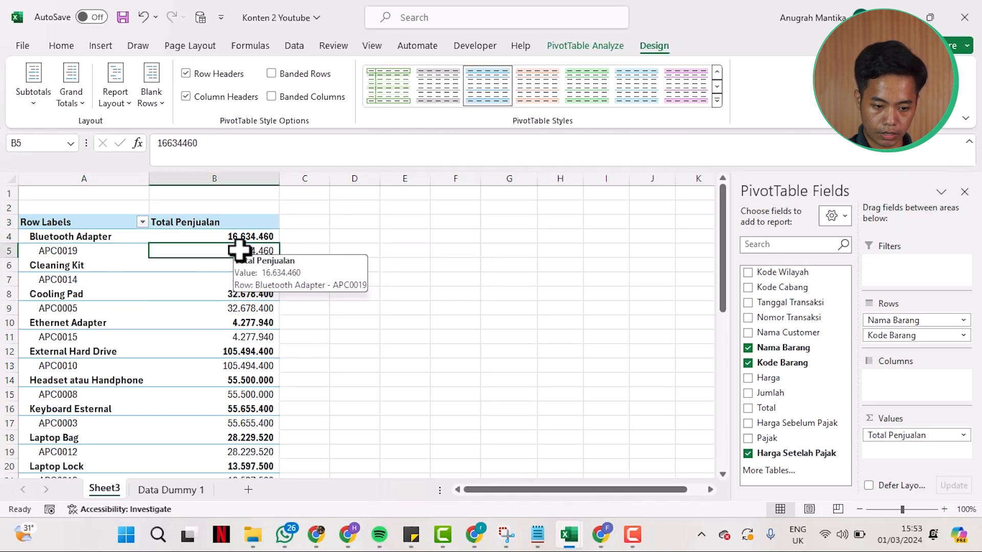
{"action": "left_click", "coordinate": [232, 234]}
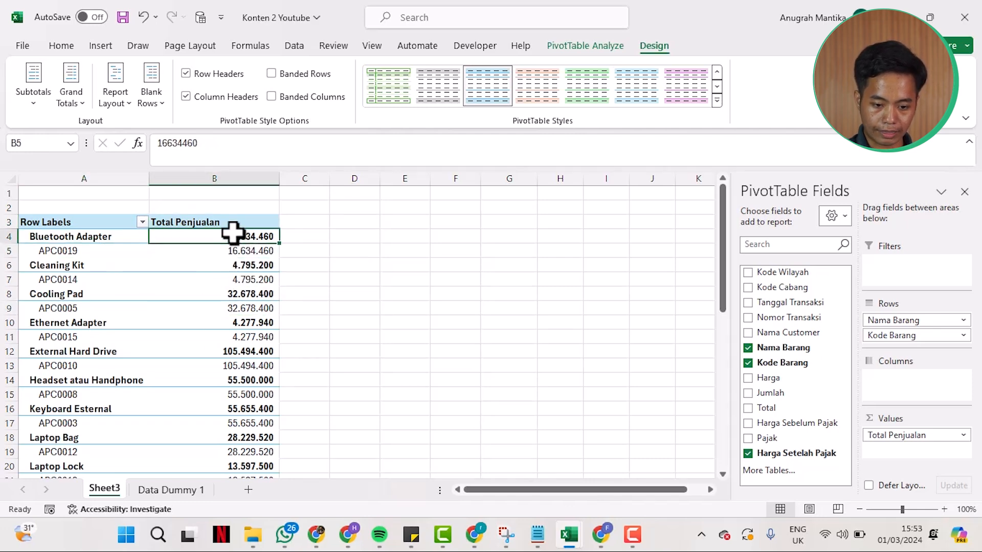
{"action": "left_click", "coordinate": [256, 265]}
{"action": "left_click", "coordinate": [250, 235]}
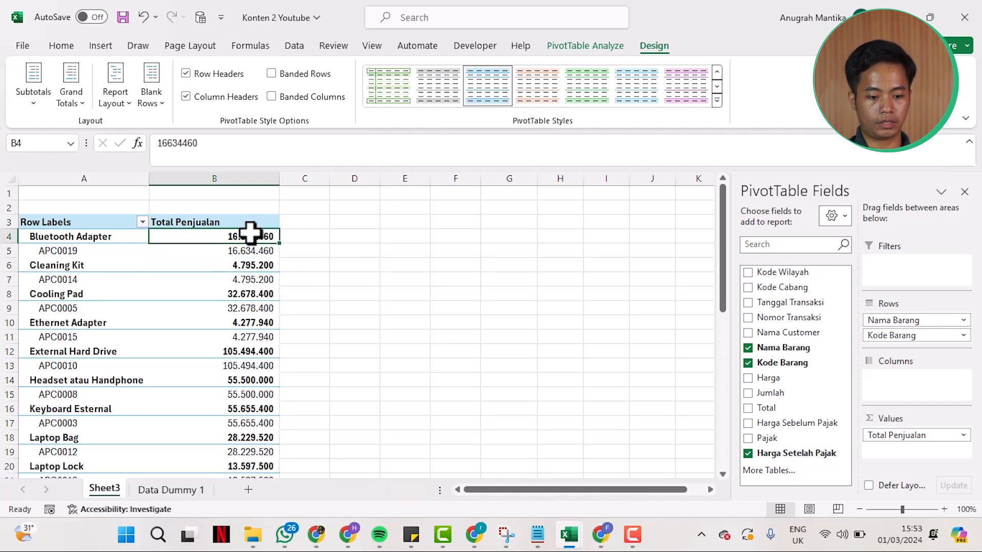
{"action": "left_click", "coordinate": [39, 107]}
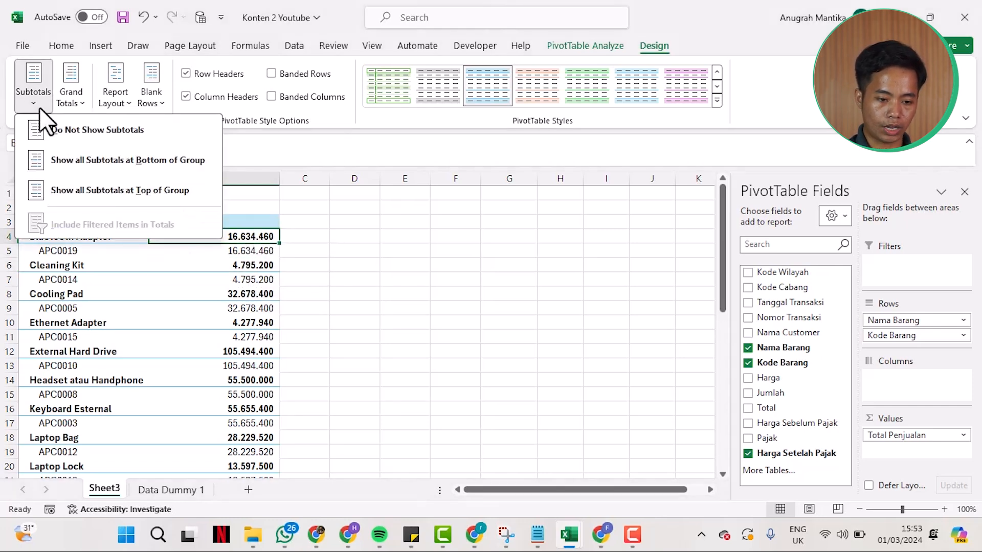
{"action": "left_click", "coordinate": [87, 141]}
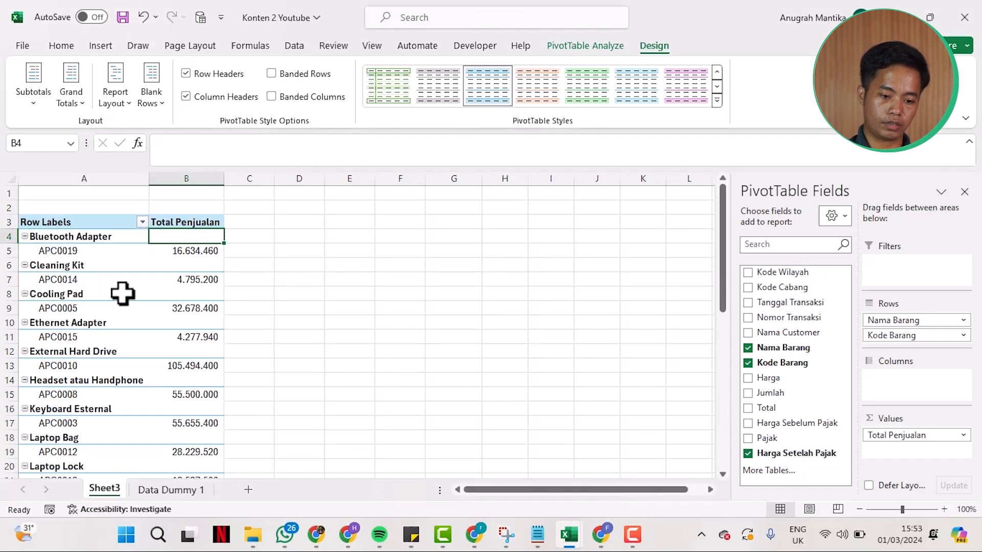
Check the item-name rows for subtotals and reapply the Do Not Show Subtotals option.
{"action": "scroll", "coordinate": [123, 292], "scroll_direction": "down", "scroll_amount": 1}
{"action": "scroll", "coordinate": [122, 293], "scroll_direction": "up", "scroll_amount": 1}
{"action": "scroll", "coordinate": [123, 294], "scroll_direction": "down", "scroll_amount": 9}
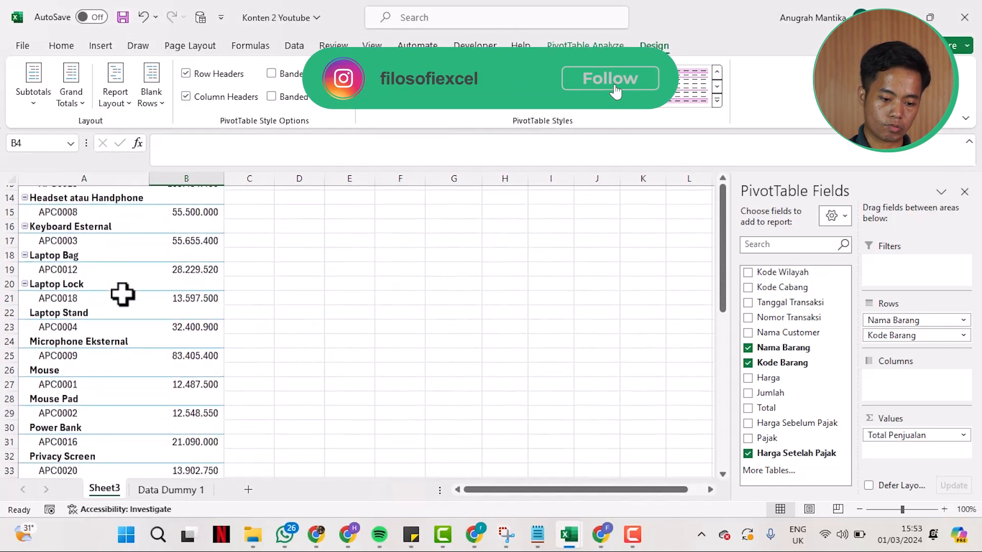
{"action": "scroll", "coordinate": [123, 294], "scroll_direction": "up", "scroll_amount": 7}
{"action": "scroll", "coordinate": [122, 292], "scroll_direction": "up", "scroll_amount": 2}
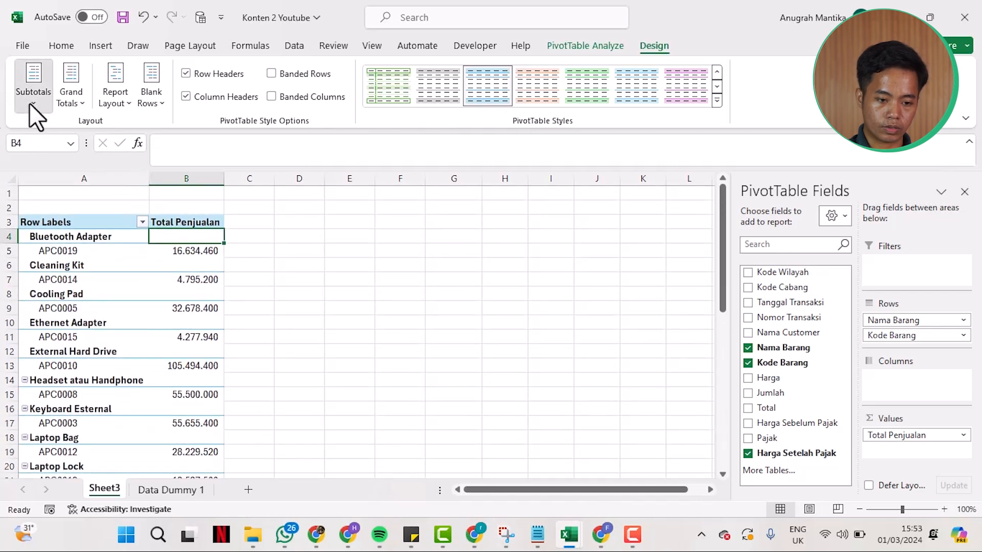
{"action": "left_click", "coordinate": [29, 100]}
{"action": "left_click", "coordinate": [63, 123]}
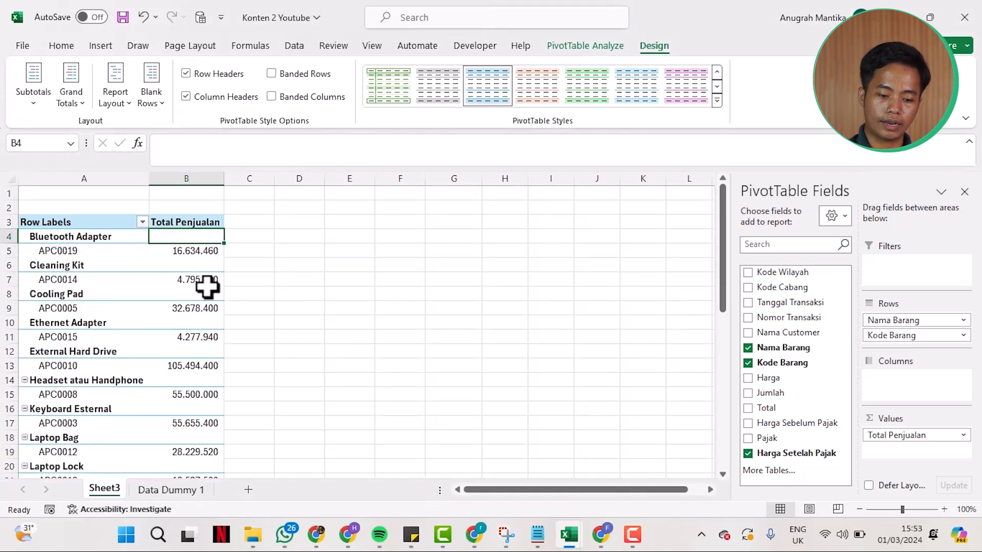
Turn off the PivotTable's grand totals for rows and columns and check the end of the table.
{"action": "scroll", "coordinate": [207, 287], "scroll_direction": "down", "scroll_amount": 6}
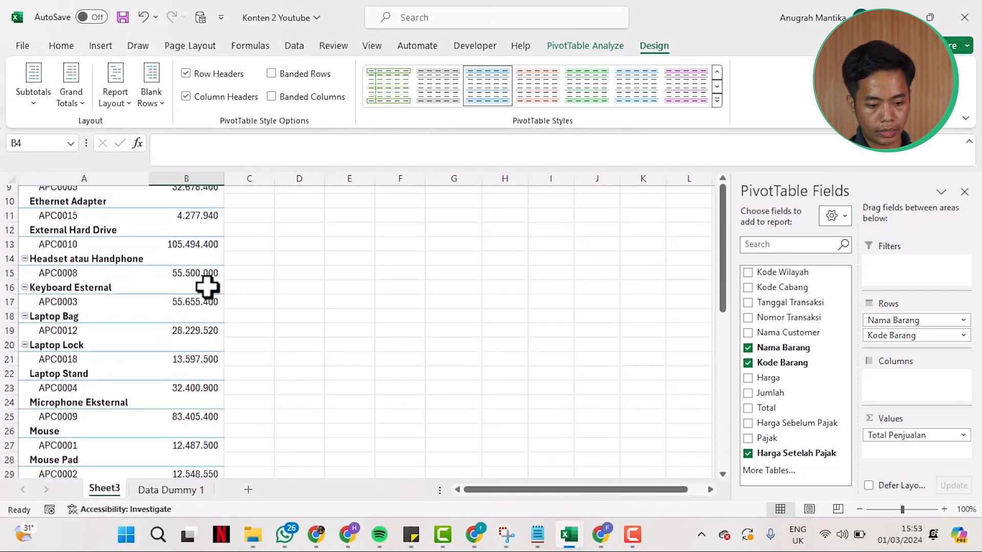
{"action": "scroll", "coordinate": [207, 286], "scroll_direction": "down", "scroll_amount": 4}
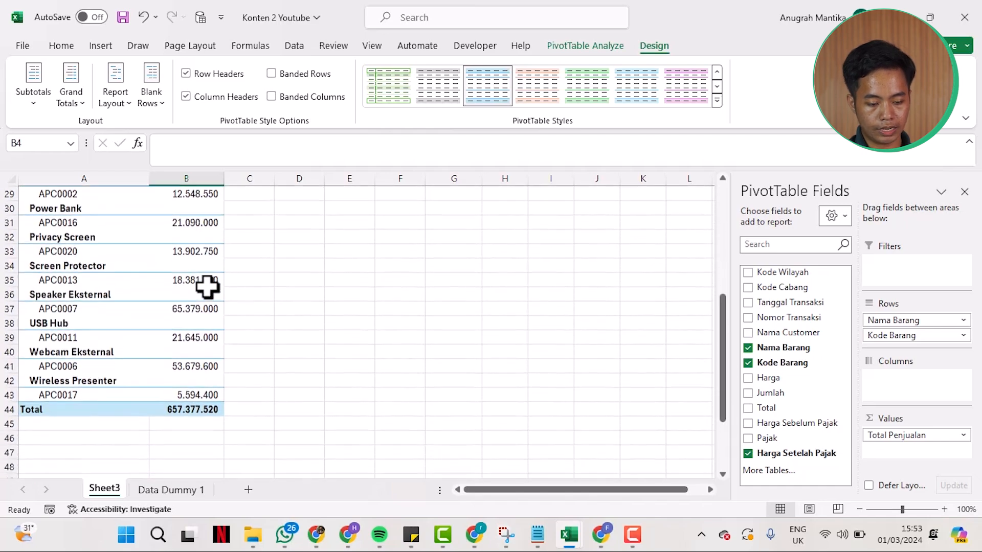
{"action": "scroll", "coordinate": [175, 248], "scroll_direction": "up", "scroll_amount": 10}
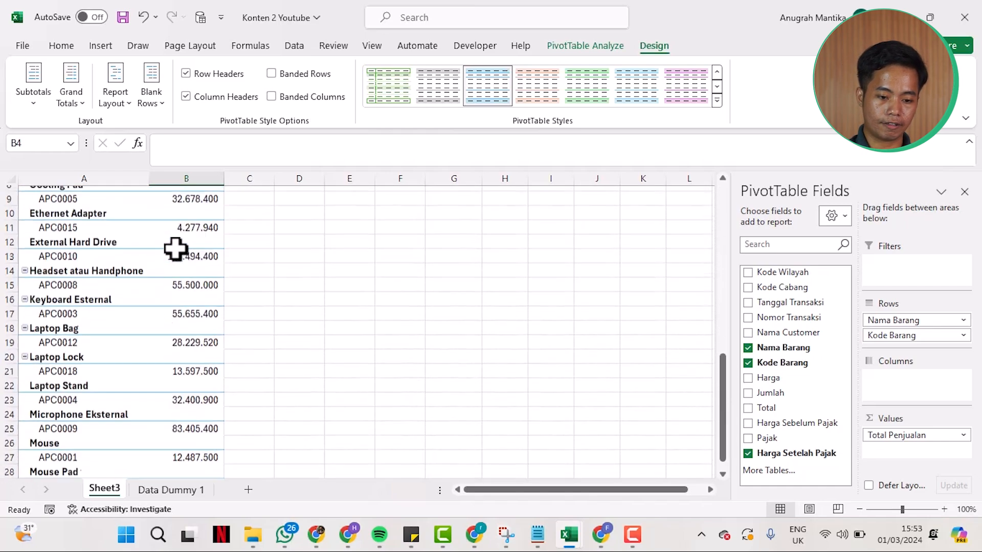
{"action": "scroll", "coordinate": [160, 289], "scroll_direction": "down", "scroll_amount": 10}
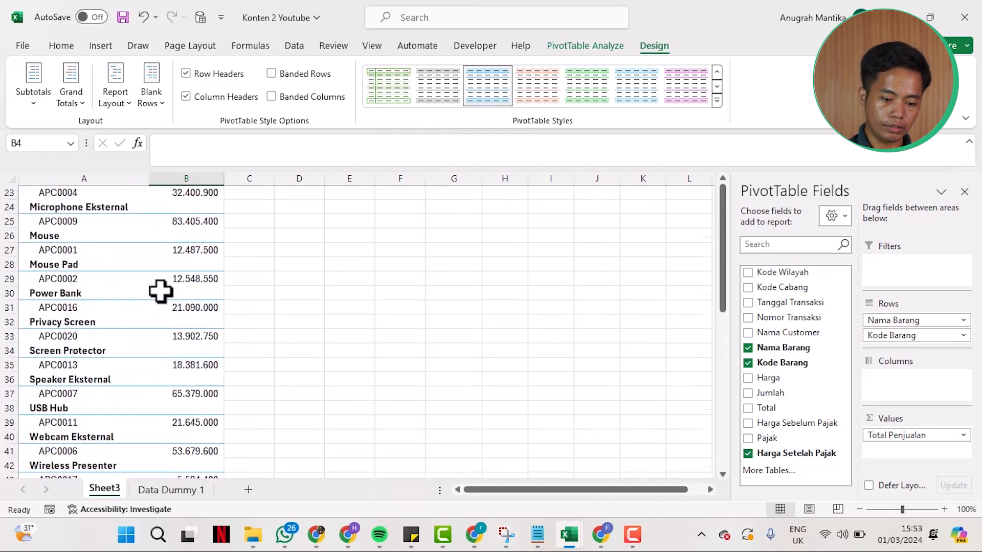
{"action": "left_click", "coordinate": [160, 292]}
{"action": "right_click", "coordinate": [160, 291]}
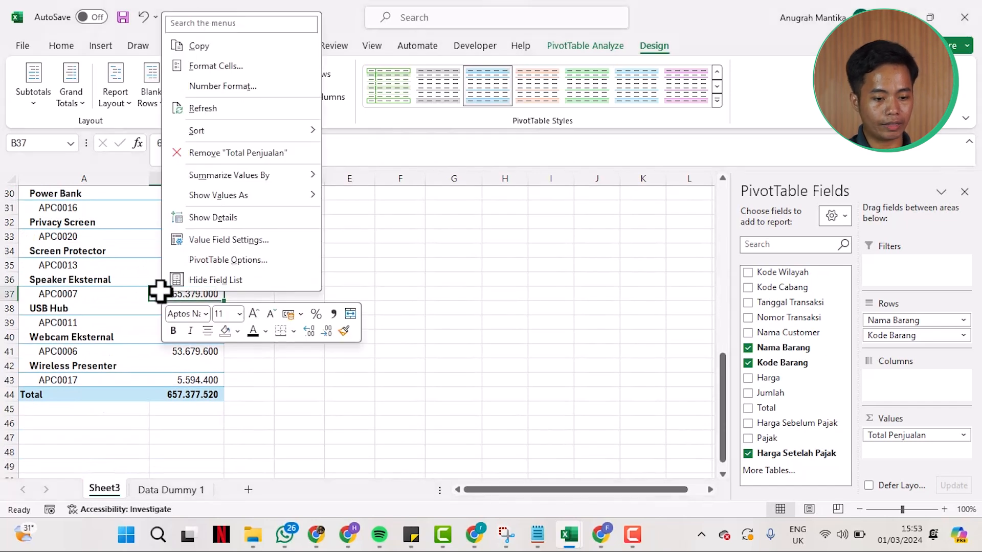
{"action": "left_click", "coordinate": [76, 268]}
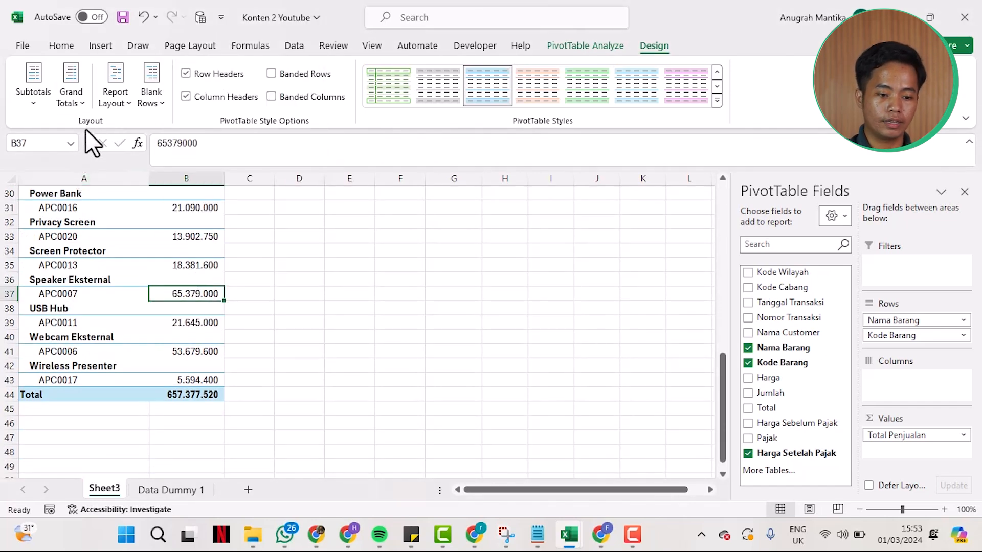
{"action": "left_click", "coordinate": [73, 99]}
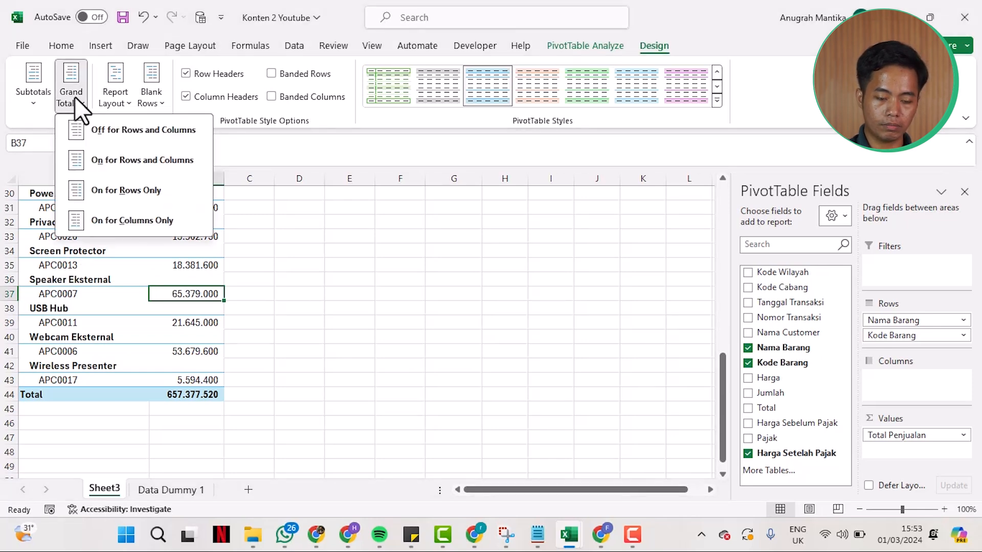
{"action": "left_click", "coordinate": [115, 132]}
{"action": "scroll", "coordinate": [149, 268], "scroll_direction": "up", "scroll_amount": 4}
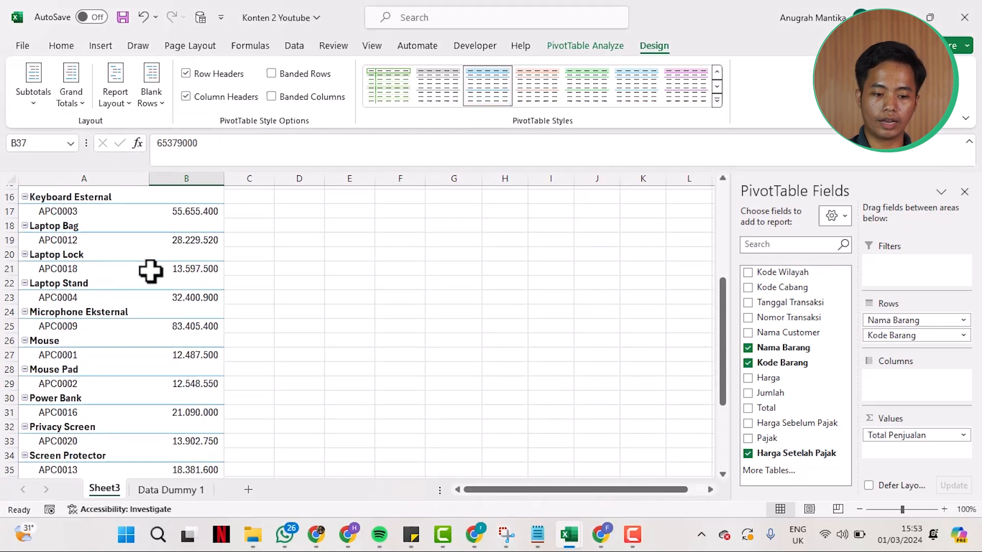
{"action": "scroll", "coordinate": [149, 270], "scroll_direction": "down", "scroll_amount": 5}
{"action": "scroll", "coordinate": [148, 270], "scroll_direction": "right", "scroll_amount": 1}
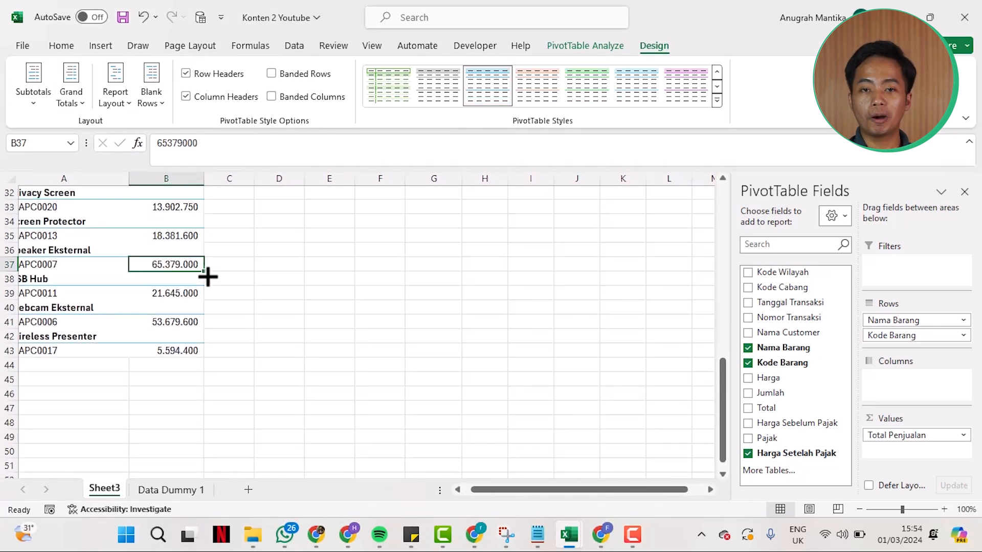
Set the PivotTable's grand totals to On for Columns Only.
{"action": "left_click", "coordinate": [77, 103]}
{"action": "left_click", "coordinate": [152, 216]}
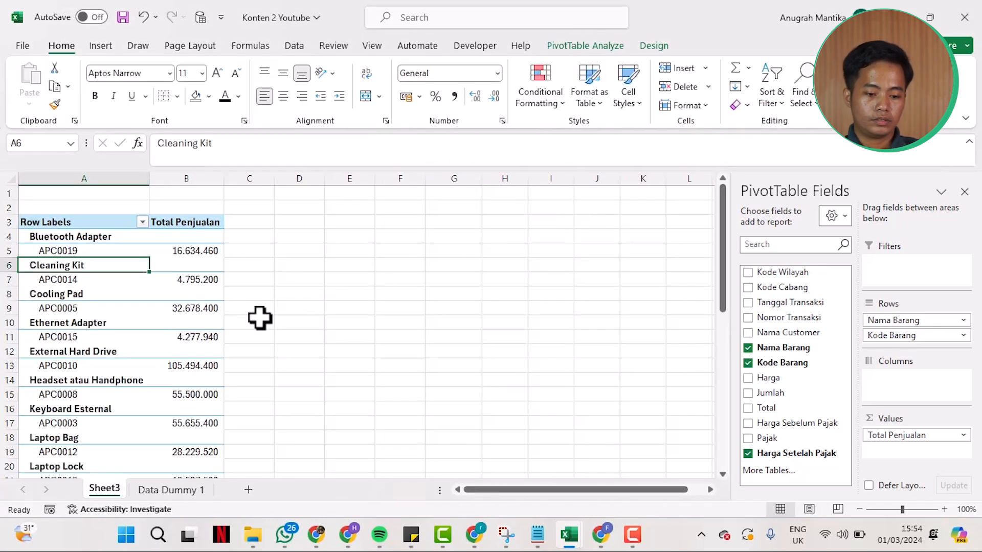
{"action": "left_click", "coordinate": [199, 295]}
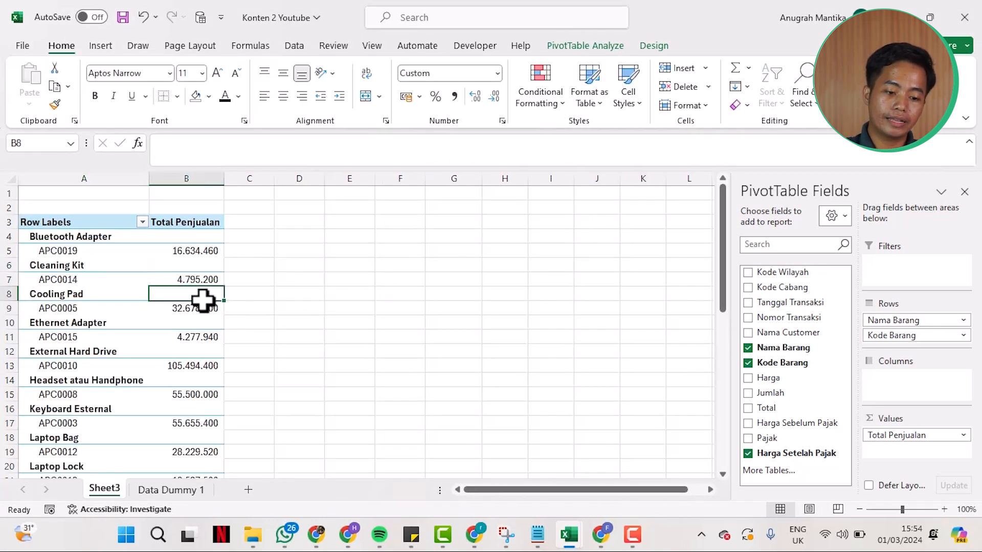
{"action": "left_click", "coordinate": [163, 251]}
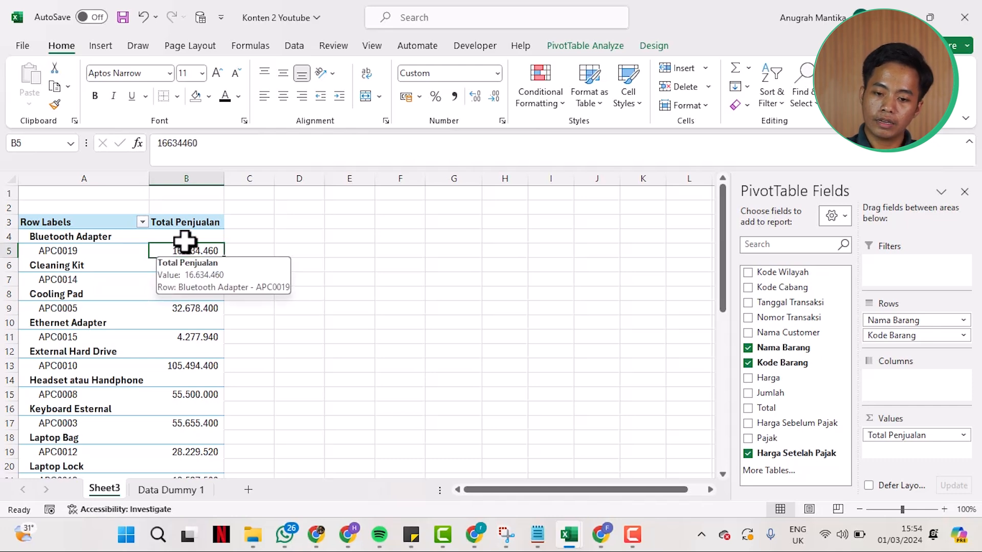
Change the PivotTable's report layout to Outline Form.
{"action": "left_click", "coordinate": [646, 49]}
{"action": "left_click", "coordinate": [191, 265]}
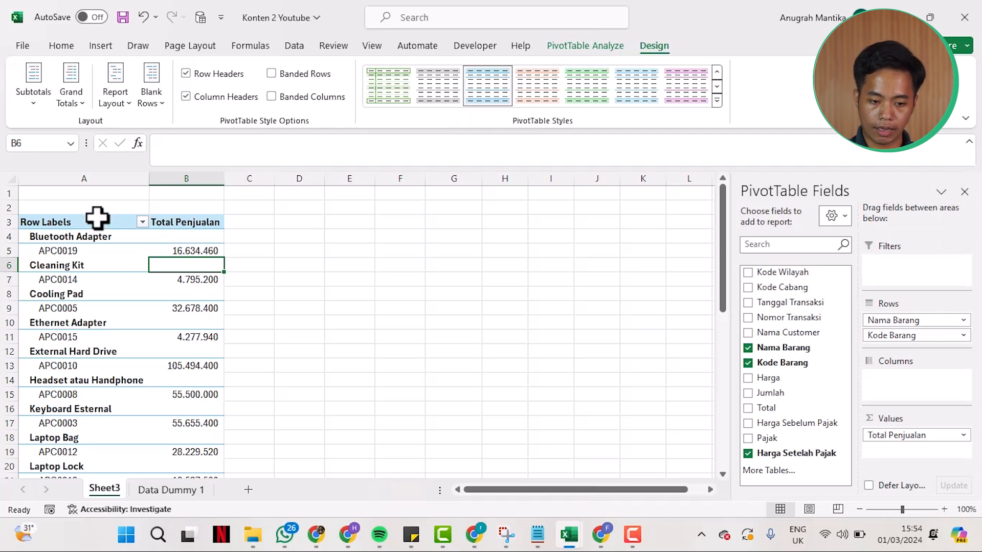
{"action": "left_click", "coordinate": [118, 111]}
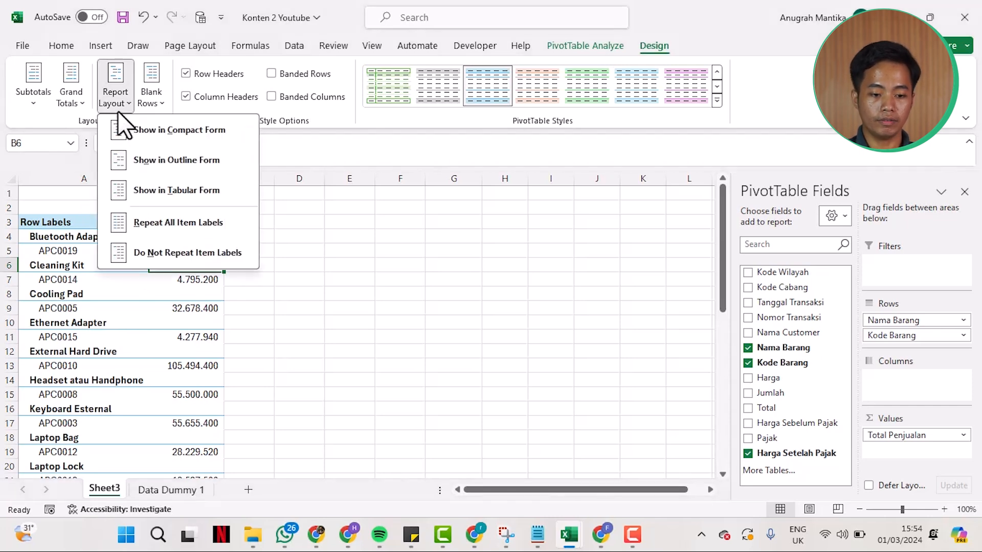
{"action": "left_click", "coordinate": [404, 276]}
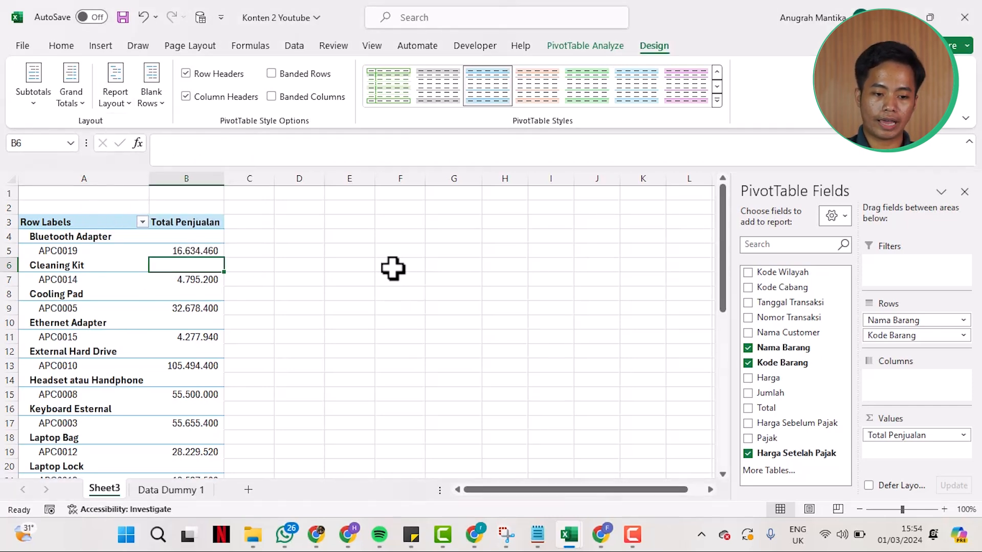
{"action": "left_click", "coordinate": [109, 105]}
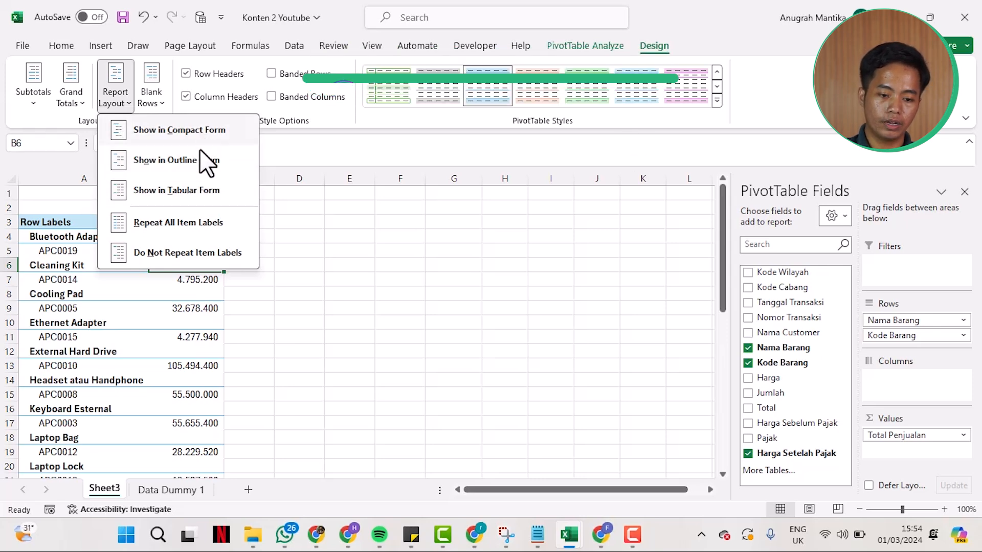
{"action": "left_click", "coordinate": [196, 161]}
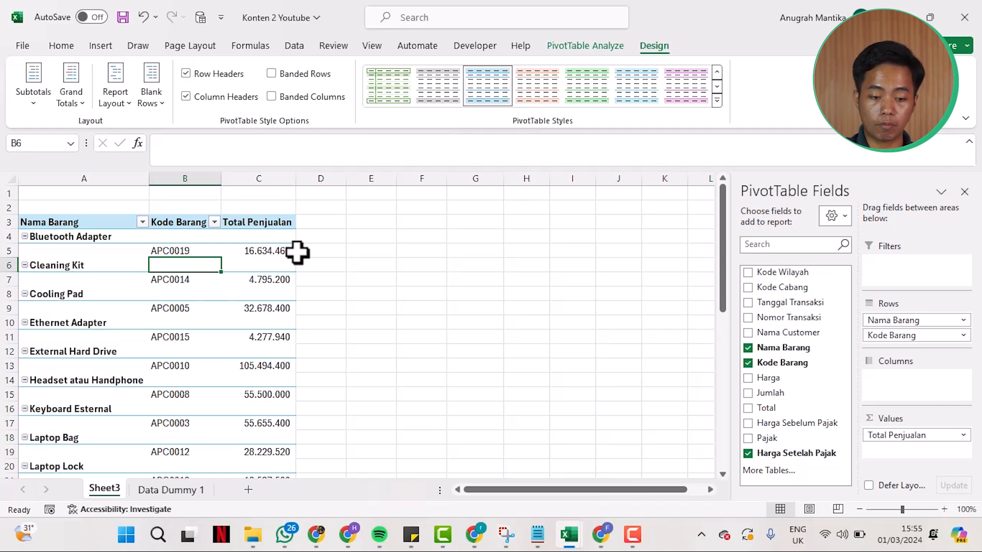
Change the PivotTable's report layout to Tabular Form and look through the rearranged rows.
{"action": "left_click", "coordinate": [118, 77]}
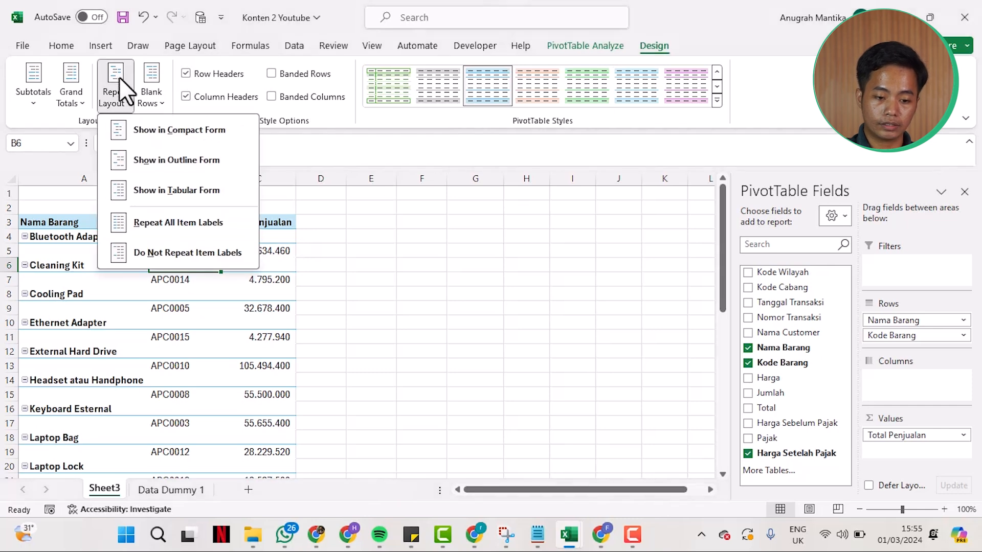
{"action": "left_click", "coordinate": [169, 190]}
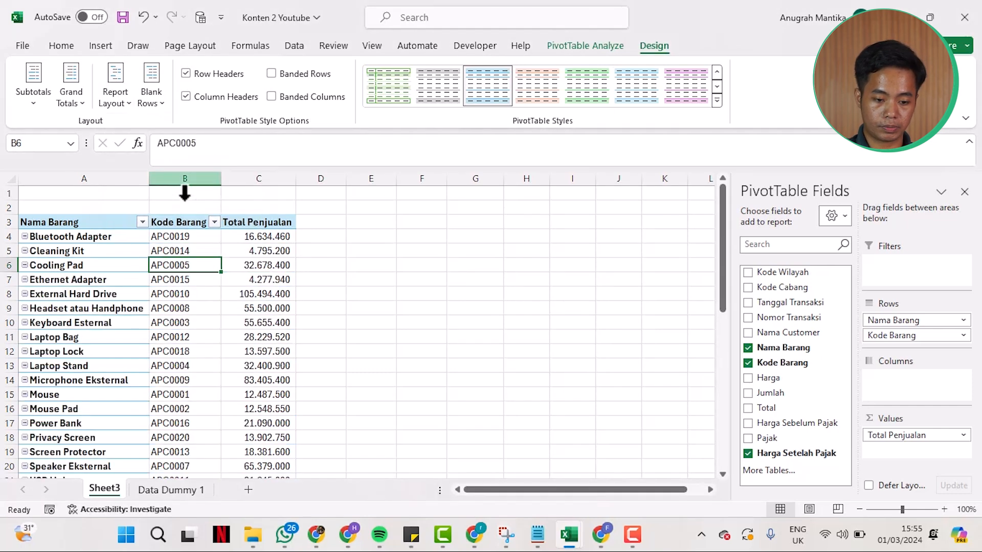
{"action": "scroll", "coordinate": [211, 346], "scroll_direction": "down", "scroll_amount": 3}
{"action": "scroll", "coordinate": [212, 345], "scroll_direction": "up", "scroll_amount": 3}
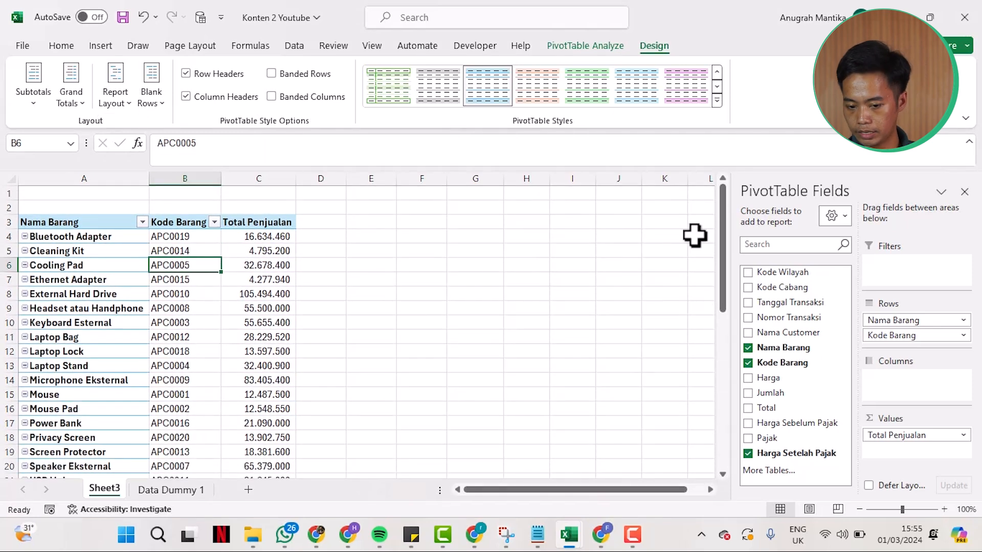
{"action": "left_click", "coordinate": [472, 256]}
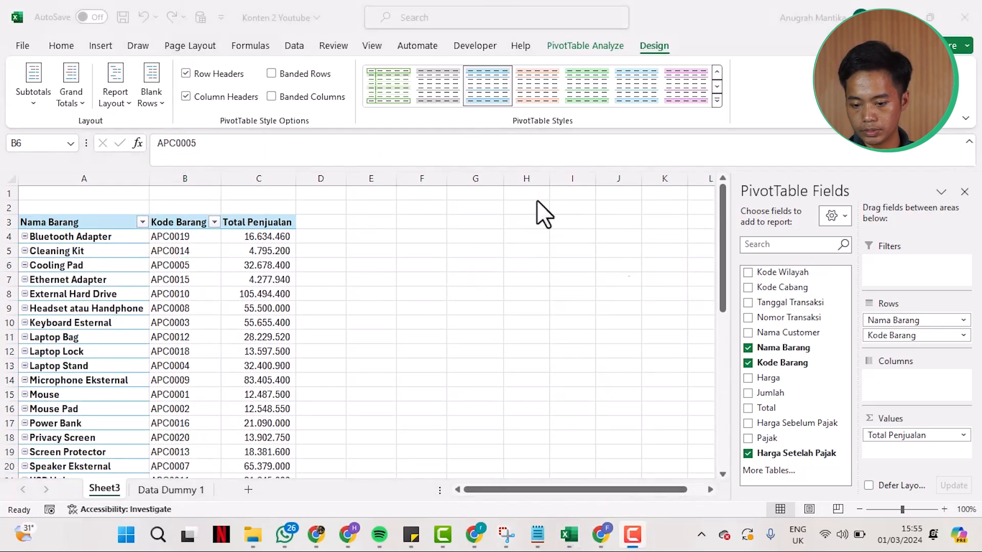
Add Kode Cabang as the outermost row field above Nama Barang and check the blank cells beneath the branch code CRG1001.
{"action": "left_click_drag", "start_coordinate": [778, 284], "coordinate": [901, 320]}
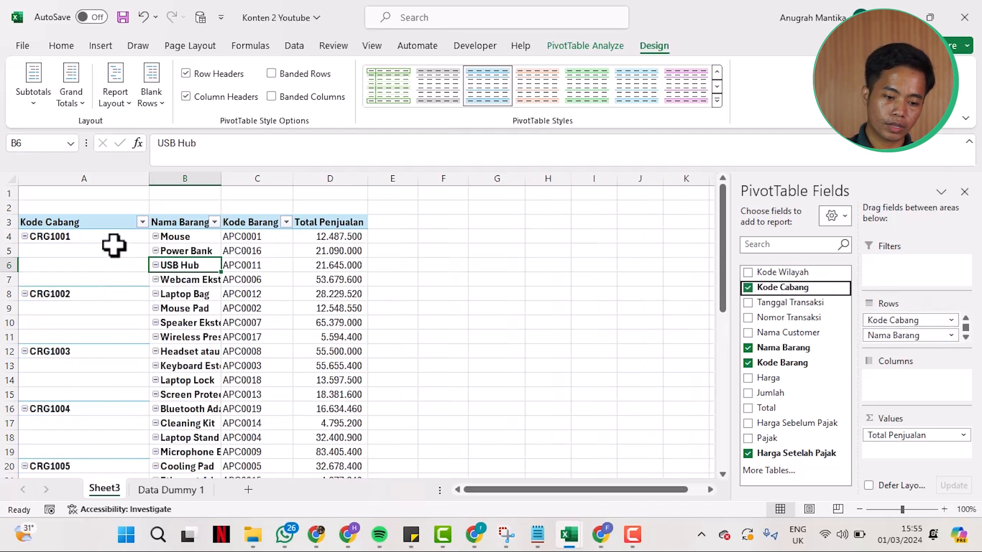
{"action": "left_click_drag", "start_coordinate": [114, 250], "coordinate": [119, 276]}
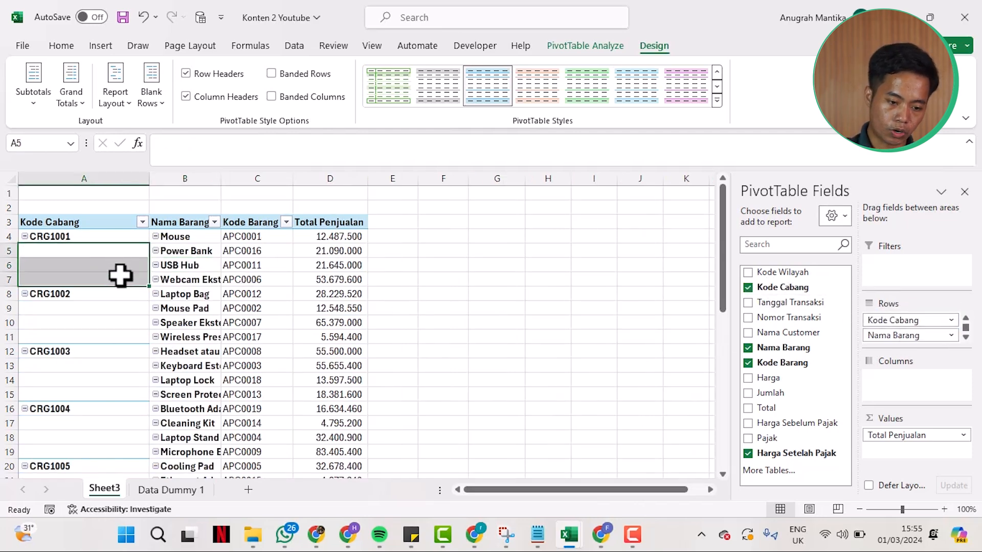
{"action": "left_click", "coordinate": [113, 251]}
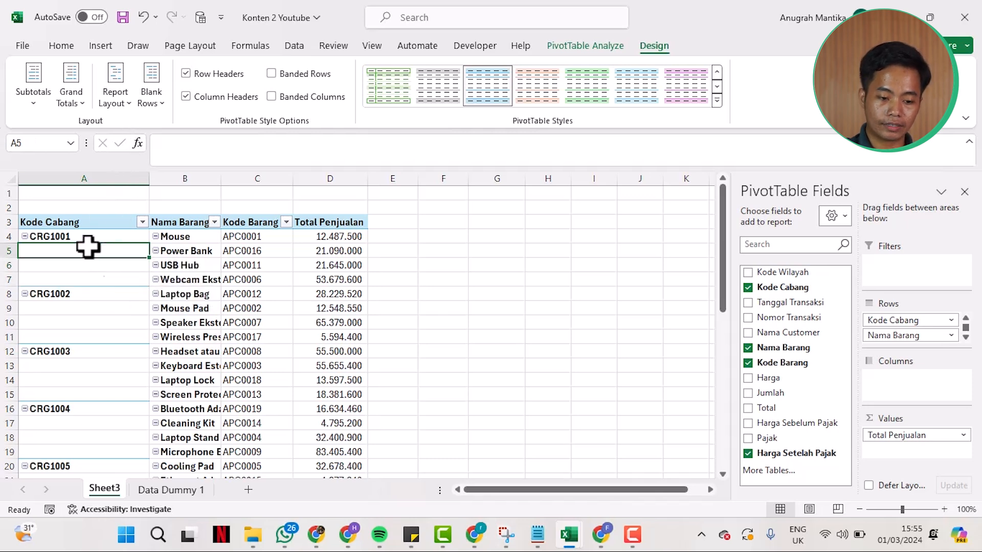
{"action": "mouse_move", "coordinate": [87, 250]}
{"action": "left_mouse_down"}
{"action": "mouse_move", "coordinate": [88, 293]}
{"action": "mouse_move", "coordinate": [88, 256]}
{"action": "left_mouse_up"}
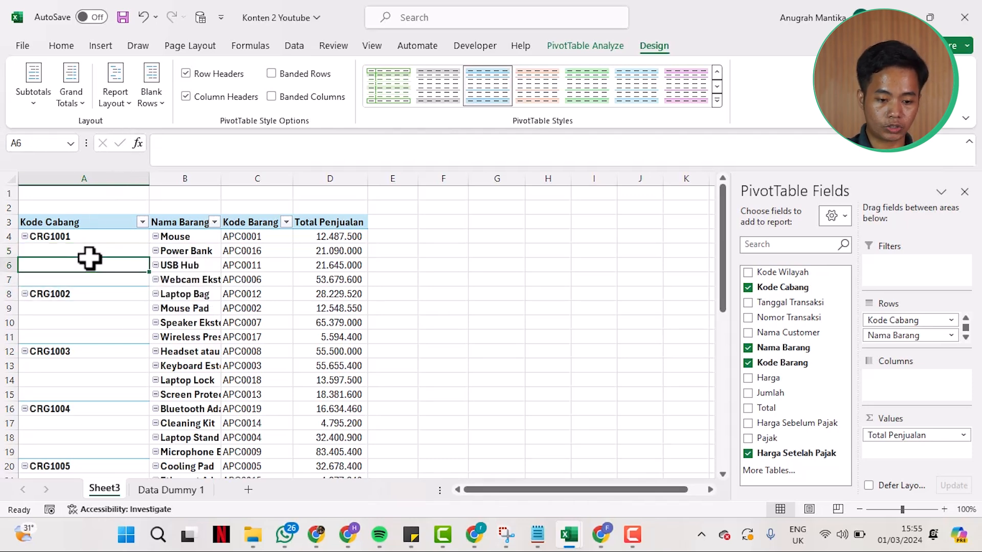
Set the report layout to repeat all item labels and remove Kode Cabang from the row fields.
{"action": "left_click", "coordinate": [115, 97]}
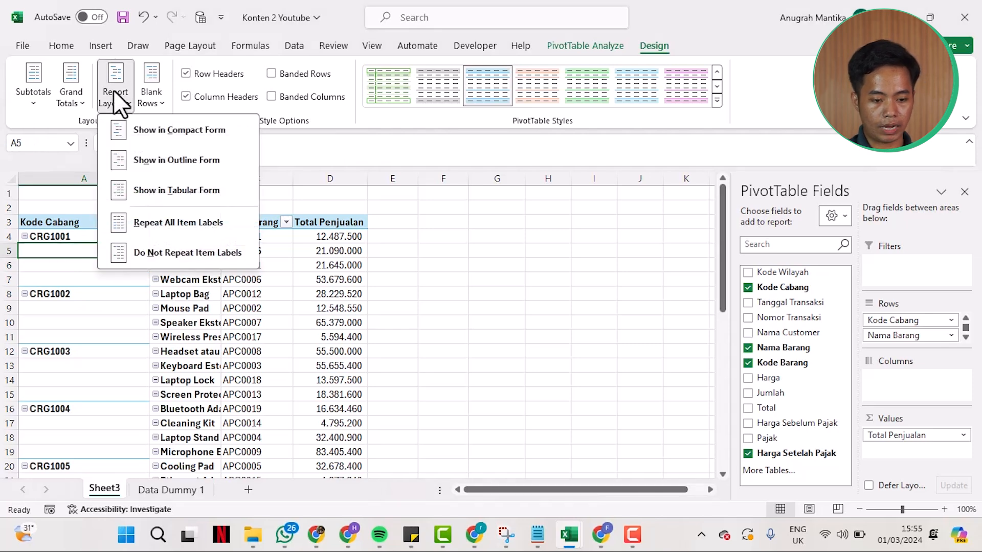
{"action": "left_click", "coordinate": [169, 224]}
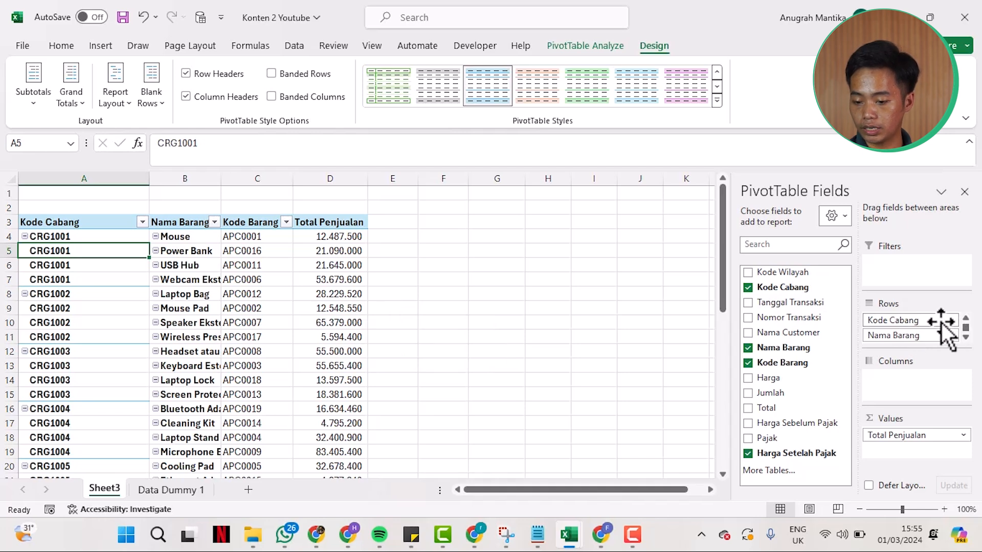
{"action": "scroll", "coordinate": [925, 324], "scroll_direction": "down", "scroll_amount": 1}
{"action": "scroll", "coordinate": [925, 324], "scroll_direction": "up", "scroll_amount": 1}
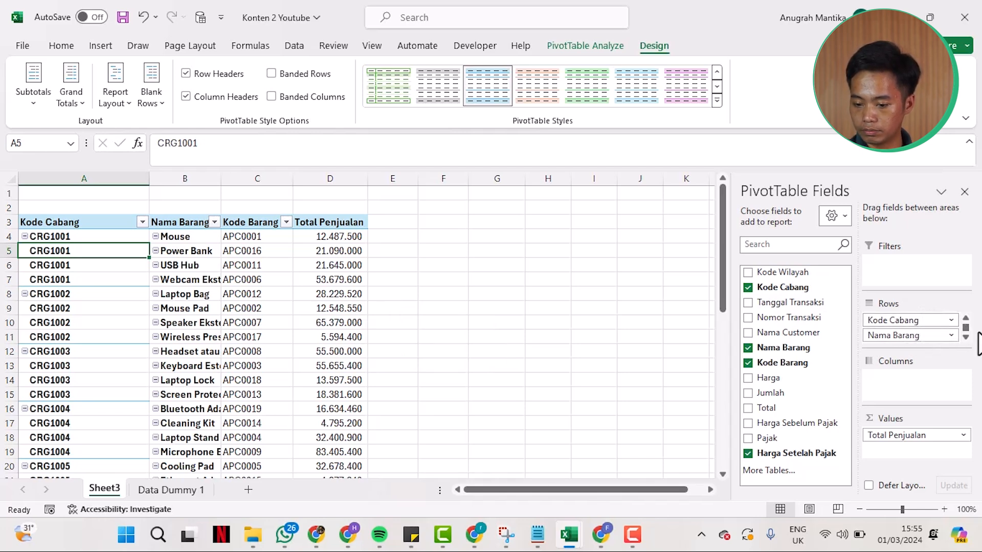
{"action": "left_click_drag", "start_coordinate": [929, 328], "coordinate": [807, 321]}
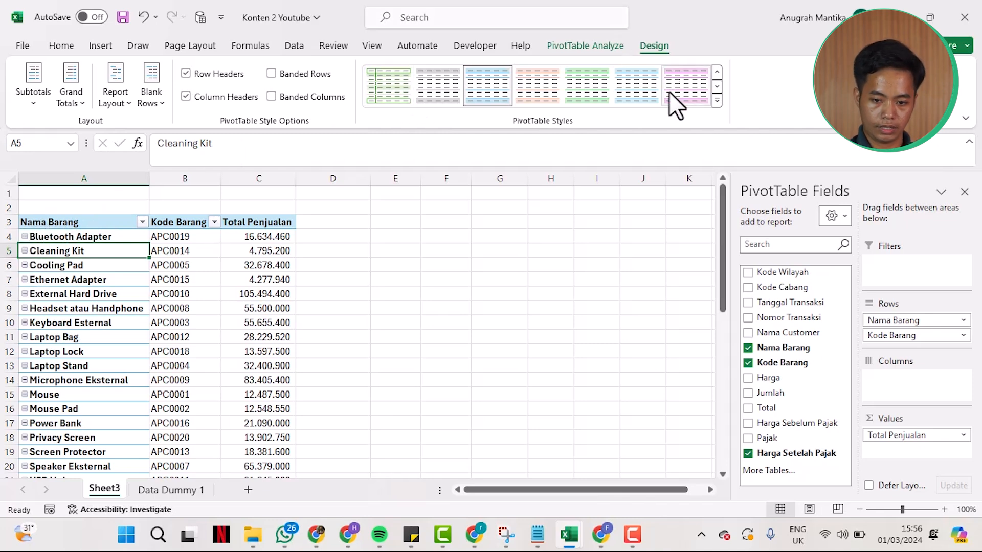
Hide the PivotTable's +/- expand and collapse buttons.
{"action": "left_click", "coordinate": [594, 46]}
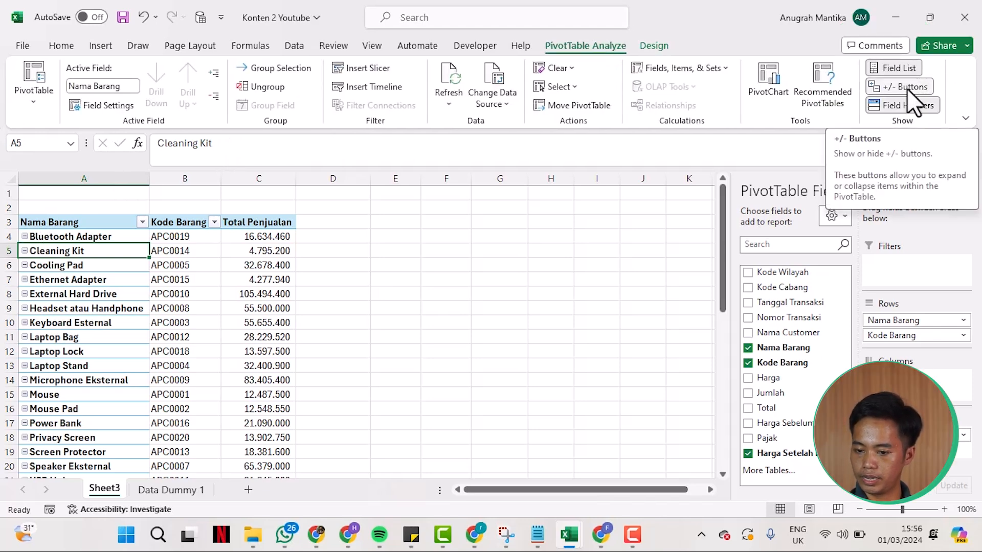
{"action": "left_click", "coordinate": [906, 88]}
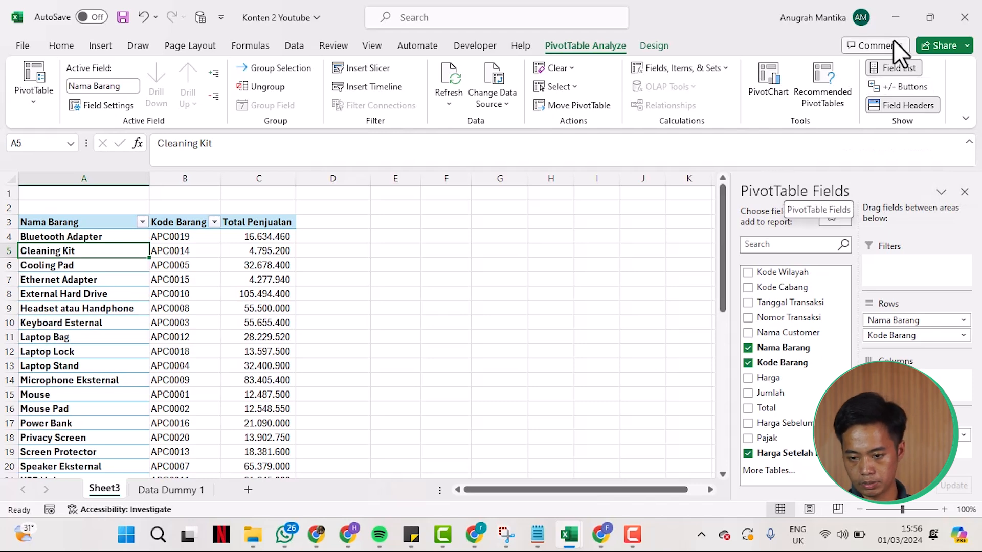
{"action": "left_click", "coordinate": [893, 83]}
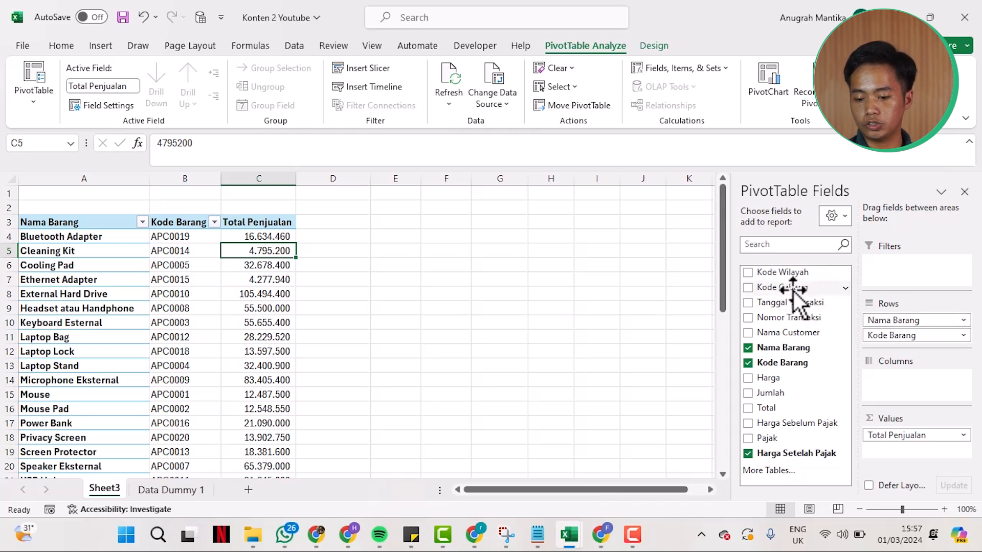
Add Kode Cabang as a report filter and open its list of branch codes.
{"action": "left_click_drag", "start_coordinate": [788, 289], "coordinate": [919, 269]}
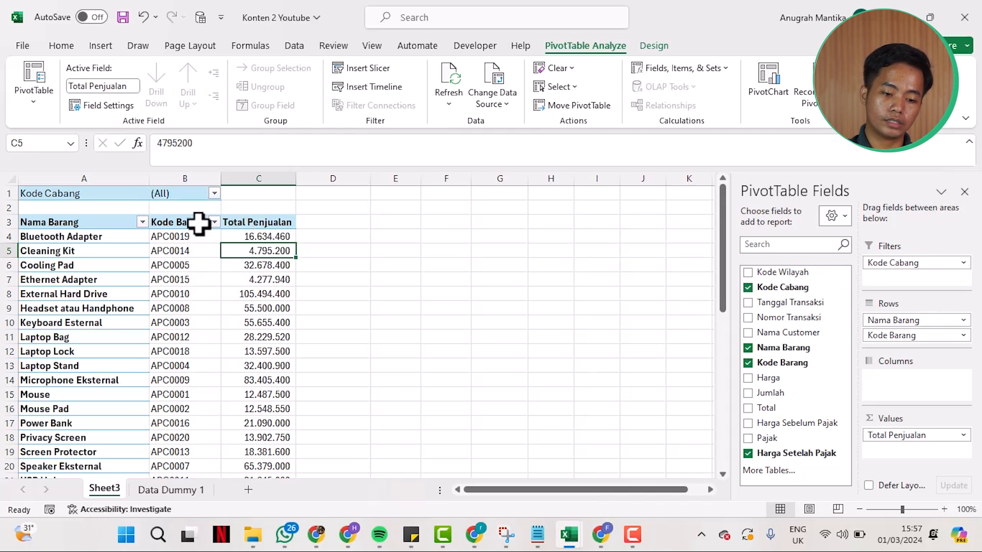
{"action": "left_click", "coordinate": [211, 195]}
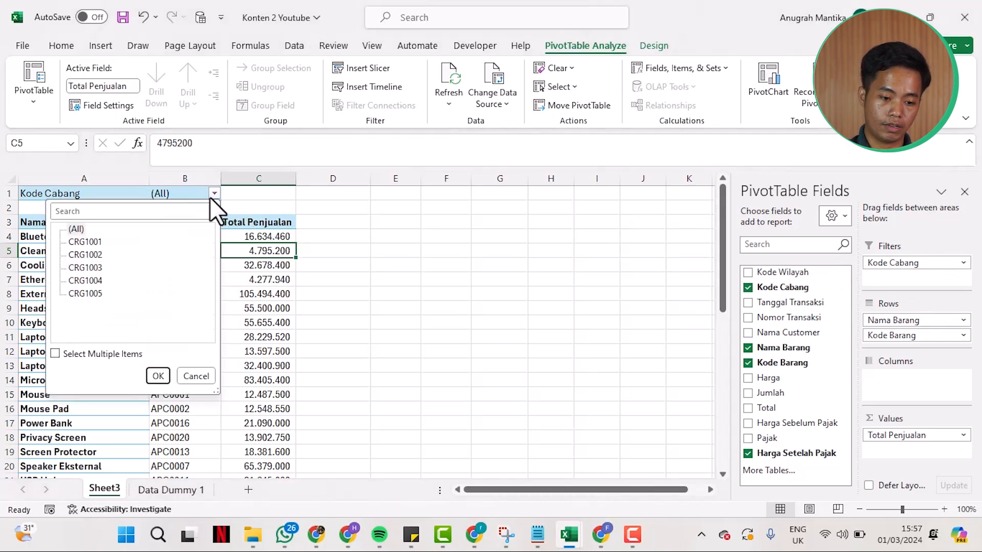
Try the Kode Cabang filter with multiple-item selection on and off, picking single branch codes such as CRG1002.
{"action": "left_click", "coordinate": [116, 360]}
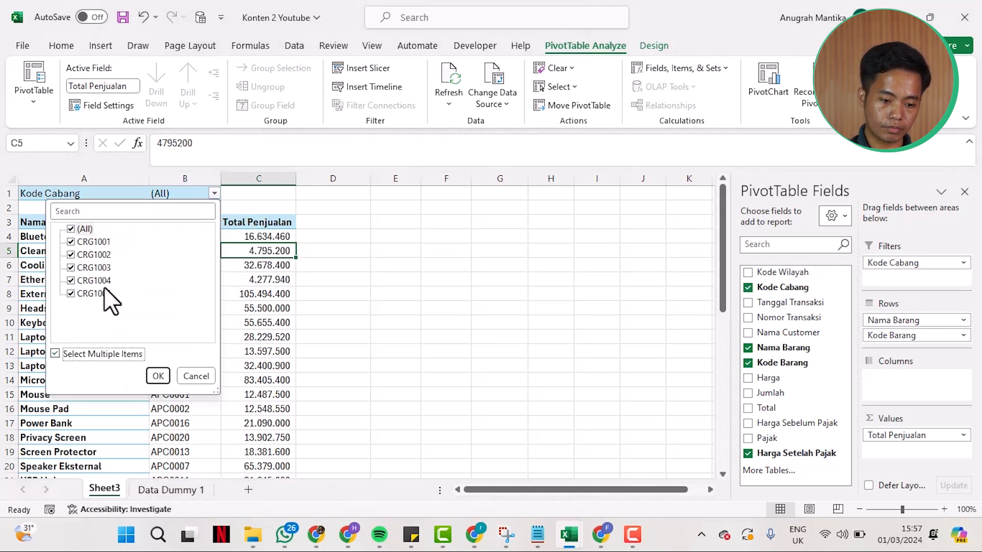
{"action": "left_click", "coordinate": [70, 230]}
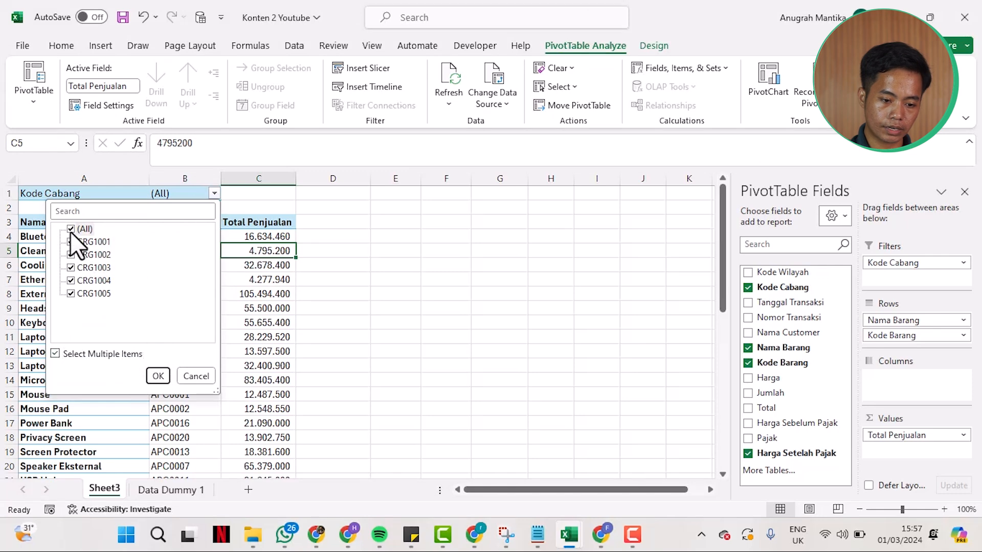
{"action": "left_click", "coordinate": [78, 353]}
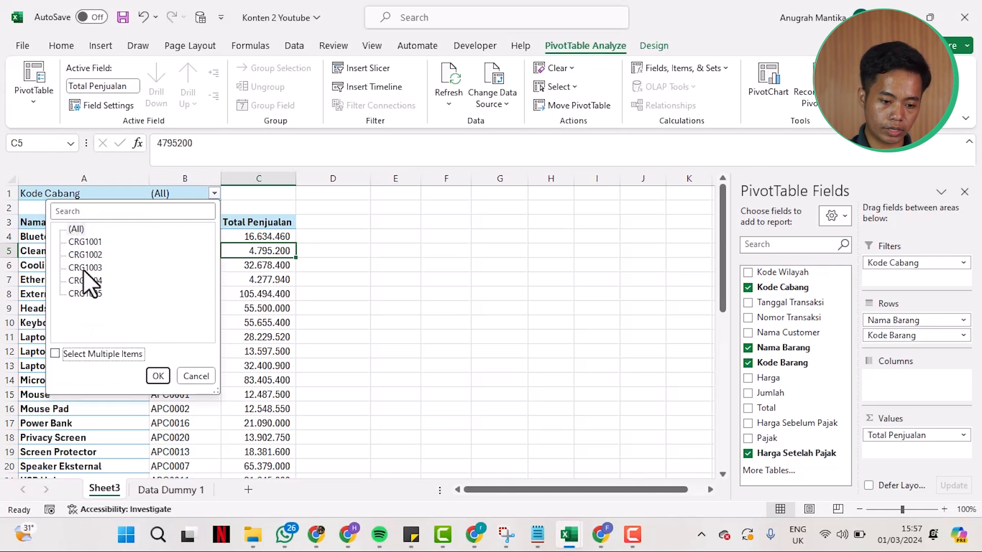
{"action": "left_click", "coordinate": [84, 252]}
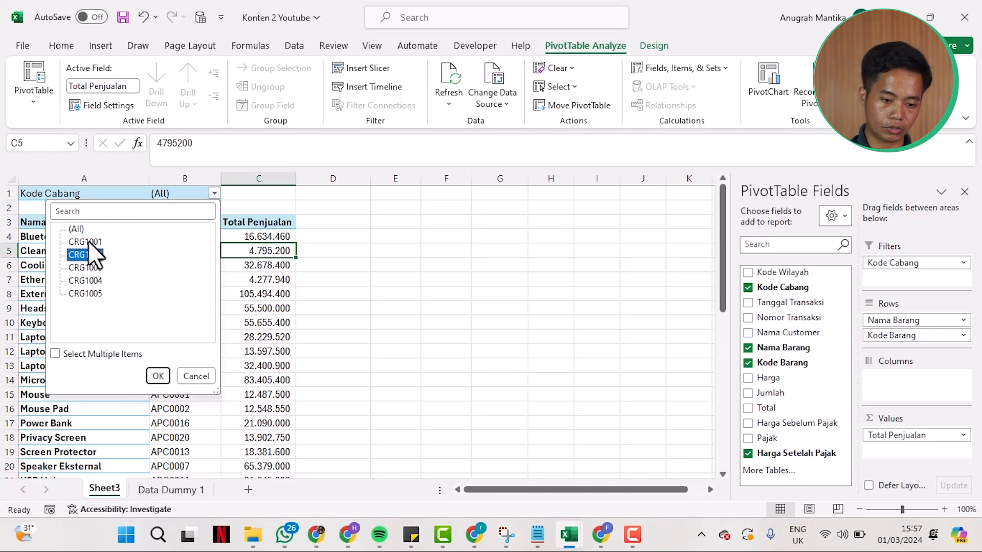
{"action": "left_click", "coordinate": [96, 267]}
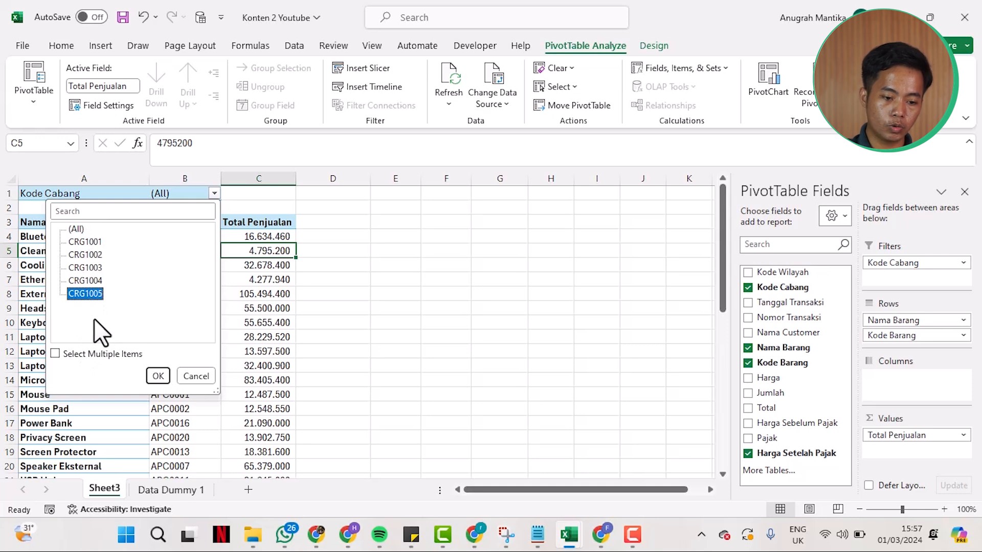
Try multiple-item selection in the Kode Cabang filter by toggling CRG1001, CRG1002 and CRG1003.
{"action": "left_click", "coordinate": [84, 352]}
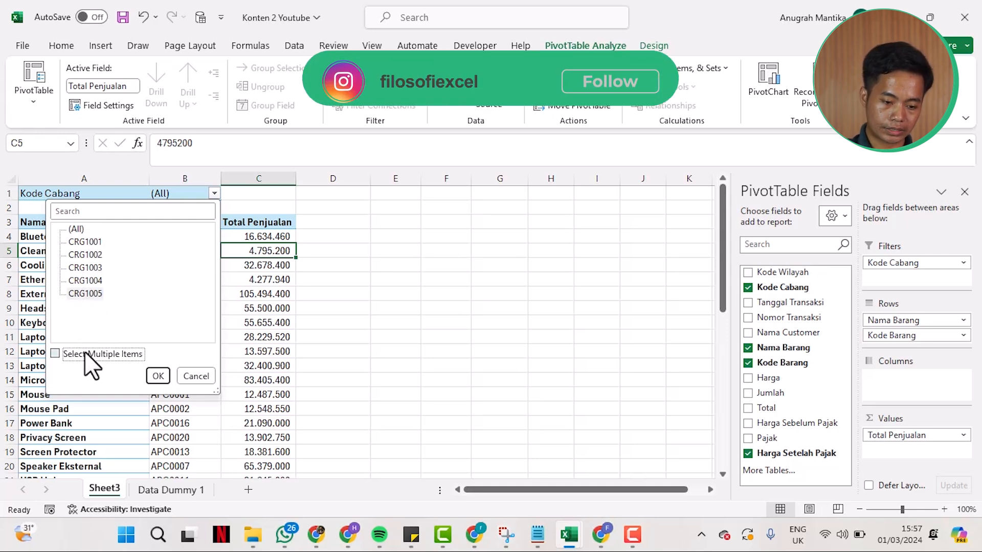
{"action": "left_click", "coordinate": [74, 238]}
{"action": "left_click", "coordinate": [72, 250]}
{"action": "left_click", "coordinate": [74, 265]}
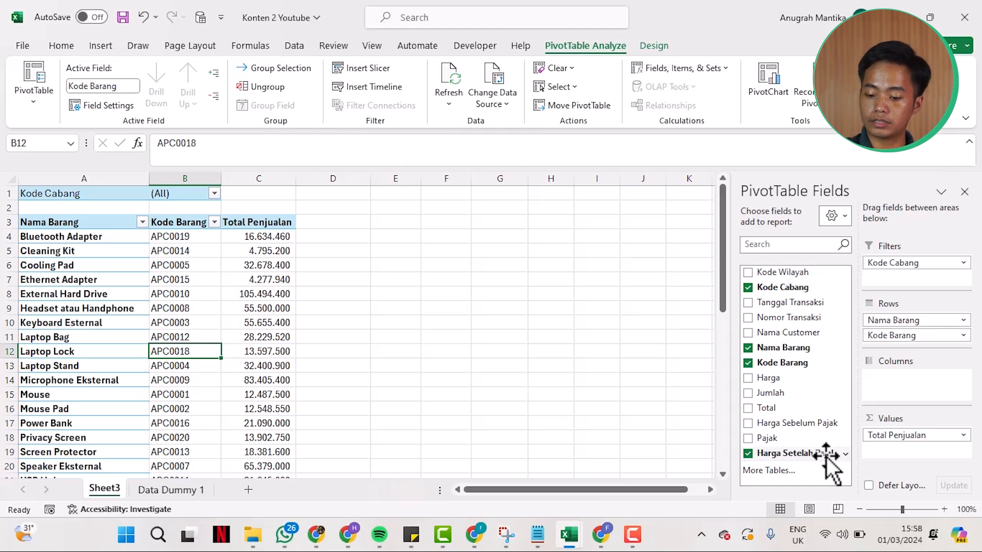
Add Harga Setelah Pajak to the PivotTable values a second time and look through the new column.
{"action": "left_click_drag", "start_coordinate": [827, 457], "coordinate": [904, 449]}
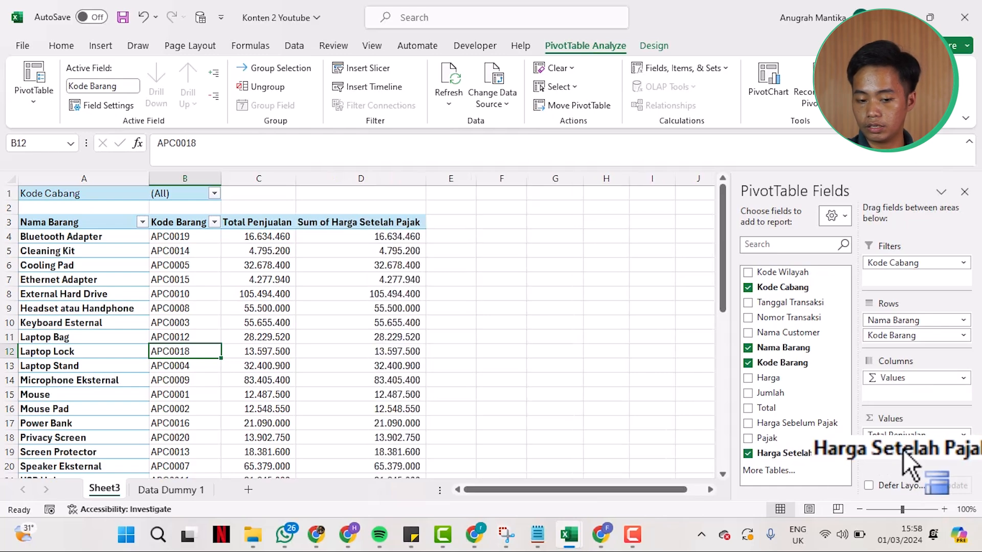
{"action": "scroll", "coordinate": [351, 275], "scroll_direction": "down", "scroll_amount": 1}
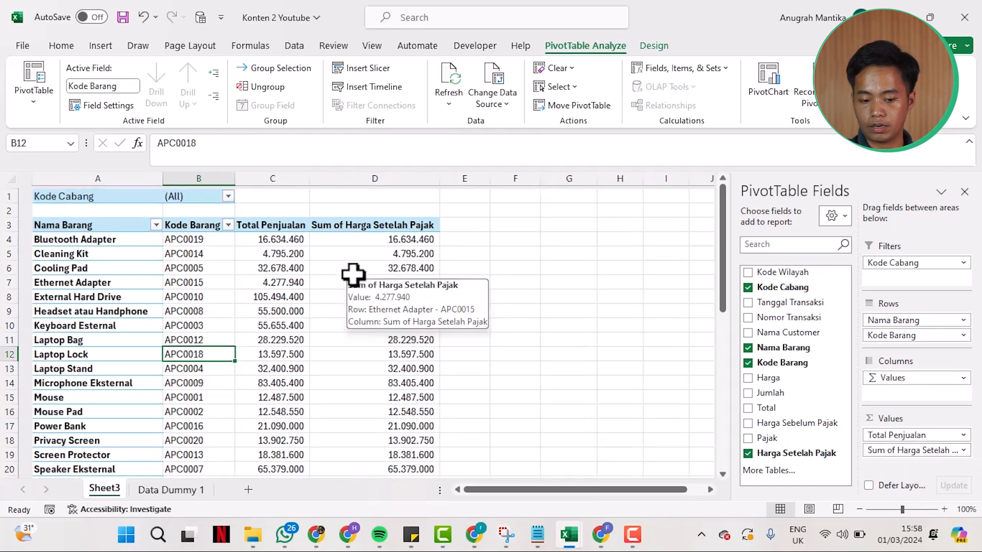
{"action": "scroll", "coordinate": [353, 275], "scroll_direction": "down", "scroll_amount": 2}
{"action": "scroll", "coordinate": [353, 275], "scroll_direction": "up", "scroll_amount": 3}
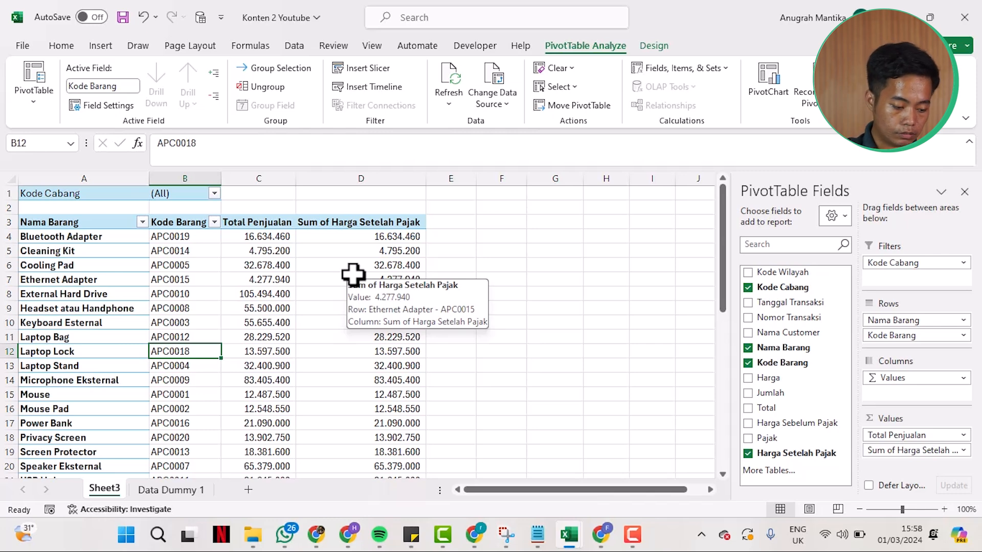
{"action": "left_click", "coordinate": [352, 275]}
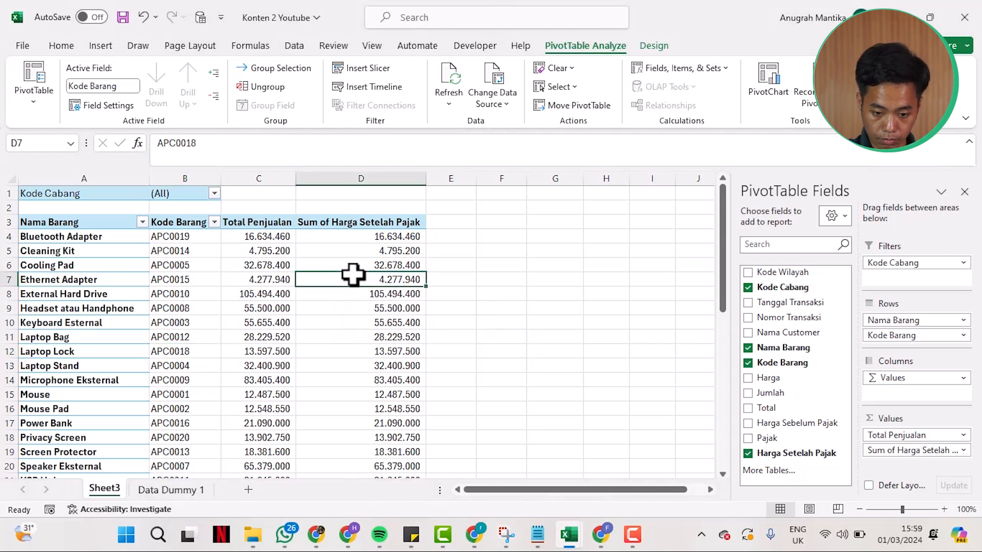
{"action": "right_click", "coordinate": [352, 275]}
{"action": "left_click", "coordinate": [377, 336]}
{"action": "left_click", "coordinate": [366, 306]}
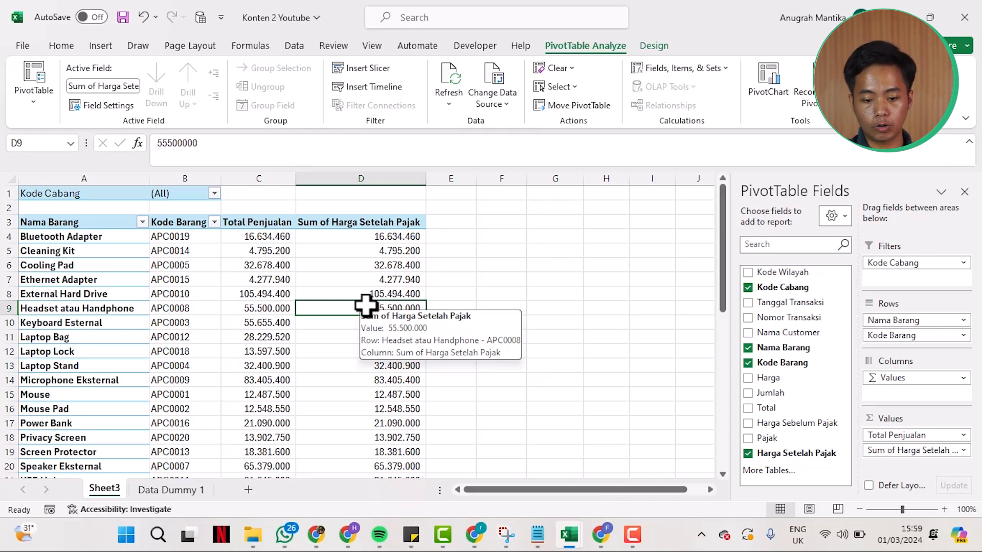
{"action": "right_click", "coordinate": [365, 305]}
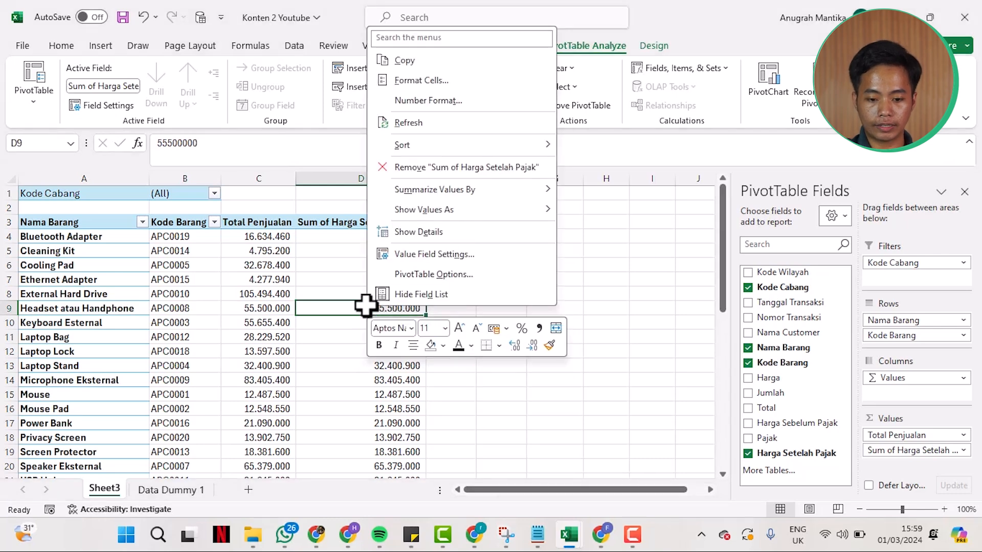
{"action": "left_click", "coordinate": [639, 352]}
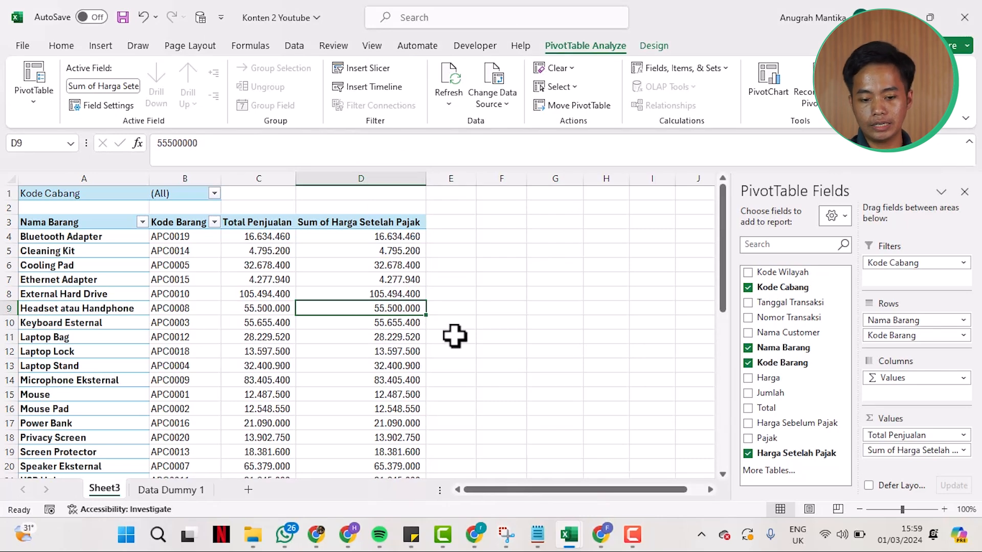
{"action": "mouse_move", "coordinate": [402, 304]}
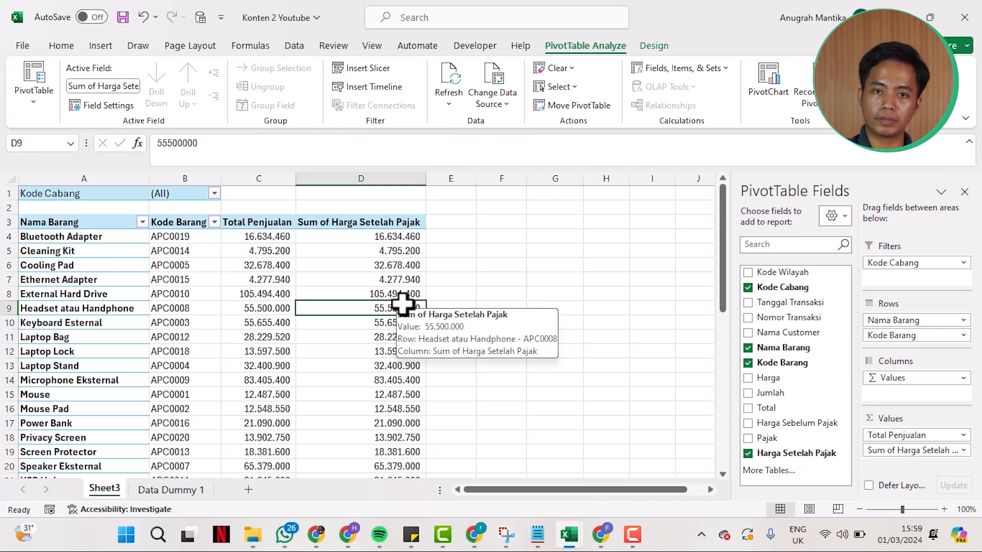
{"action": "left_click", "coordinate": [339, 265]}
{"action": "right_click", "coordinate": [337, 266]}
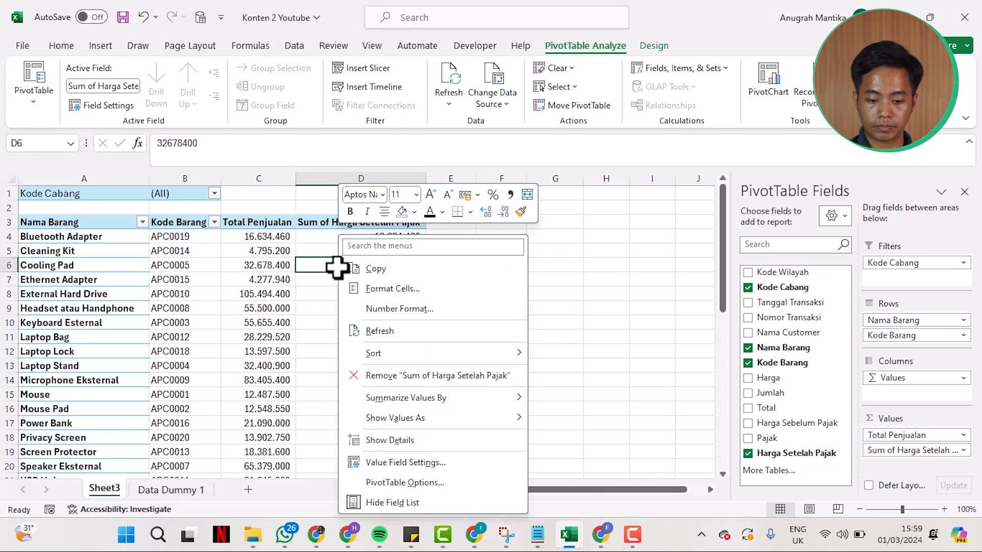
{"action": "left_click", "coordinate": [578, 341]}
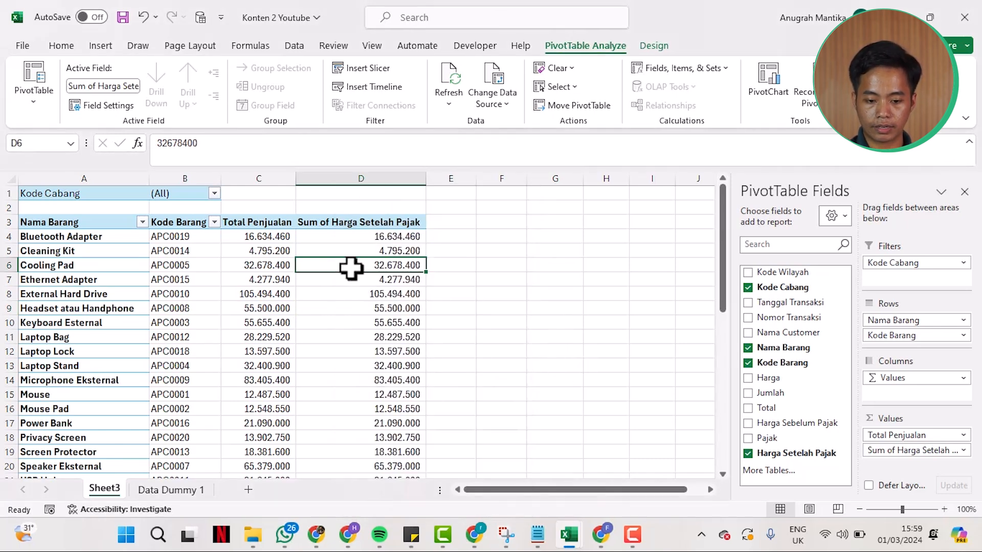
{"action": "mouse_move", "coordinate": [351, 268]}
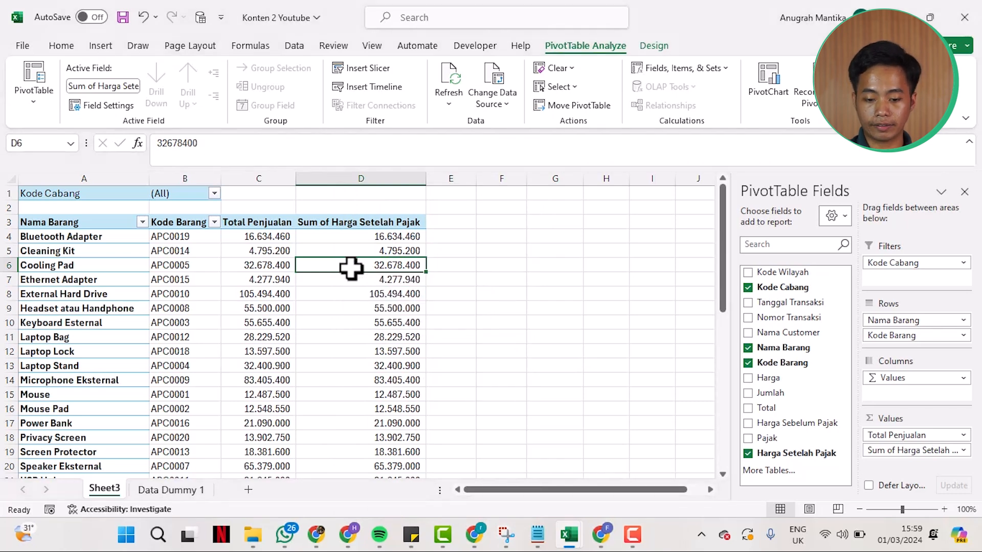
Show the Sum of Harga Setelah Pajak values as % of Grand Total and narrow column D.
{"action": "right_click", "coordinate": [351, 267]}
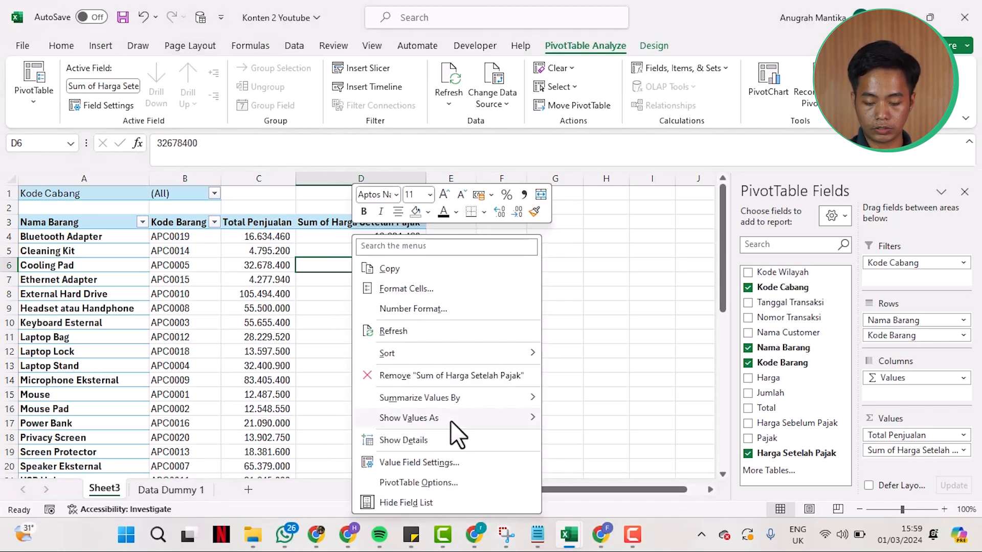
{"action": "mouse_move", "coordinate": [450, 419]}
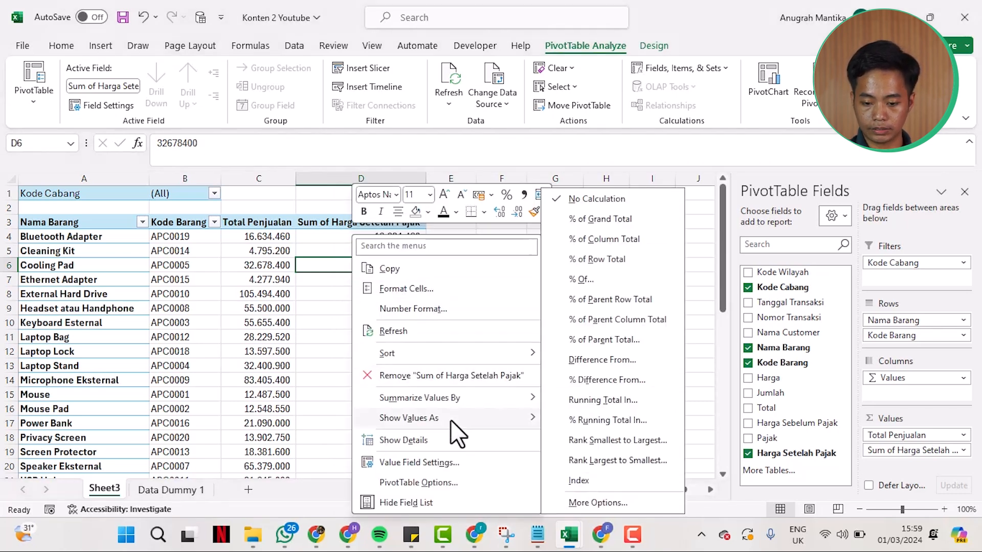
{"action": "left_click", "coordinate": [616, 226]}
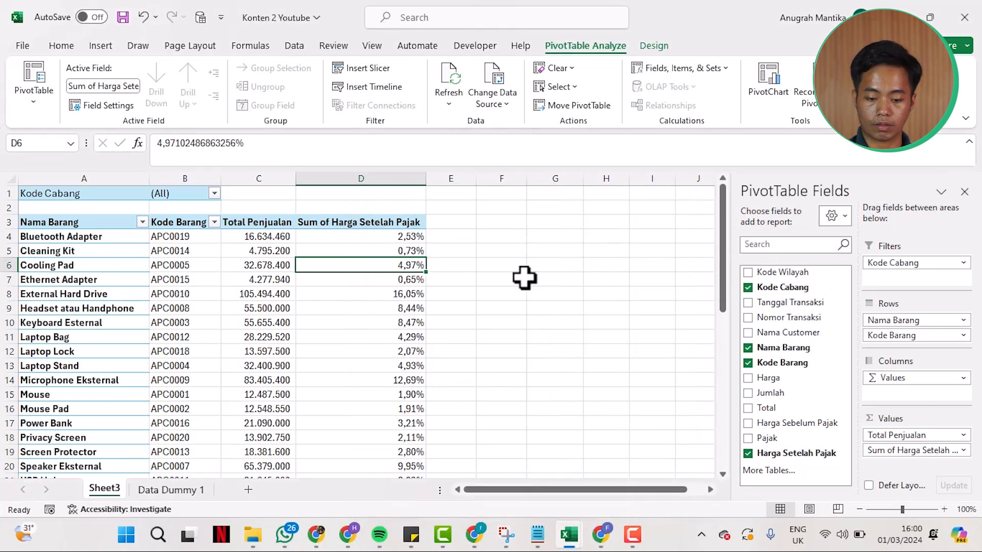
{"action": "left_click_drag", "start_coordinate": [426, 180], "coordinate": [368, 180]}
{"action": "scroll", "coordinate": [404, 311], "scroll_direction": "down", "scroll_amount": 4}
{"action": "scroll", "coordinate": [404, 310], "scroll_direction": "up", "scroll_amount": 4}
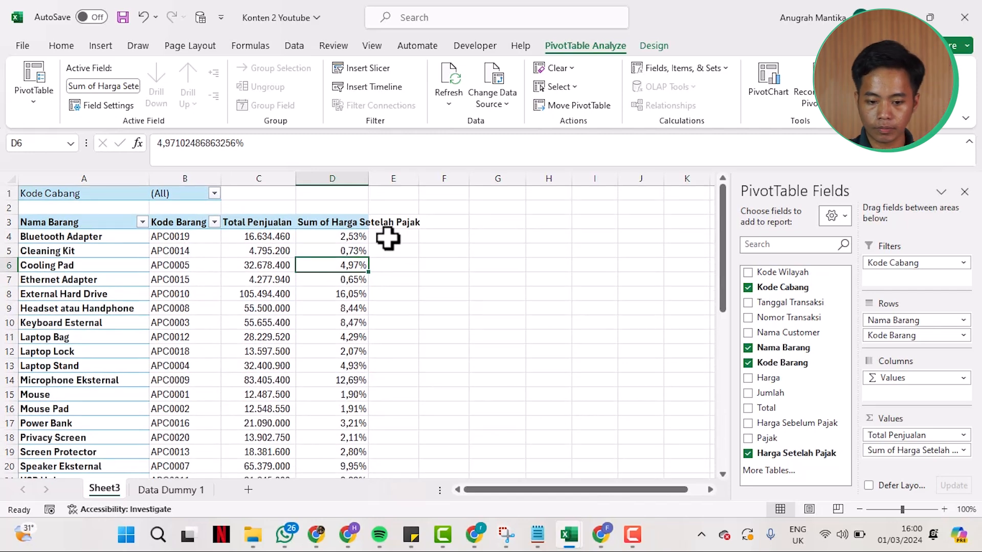
Rename the Sum of Harga Setelah Pajak column header in D3 to Persentase.
{"action": "left_click", "coordinate": [334, 222]}
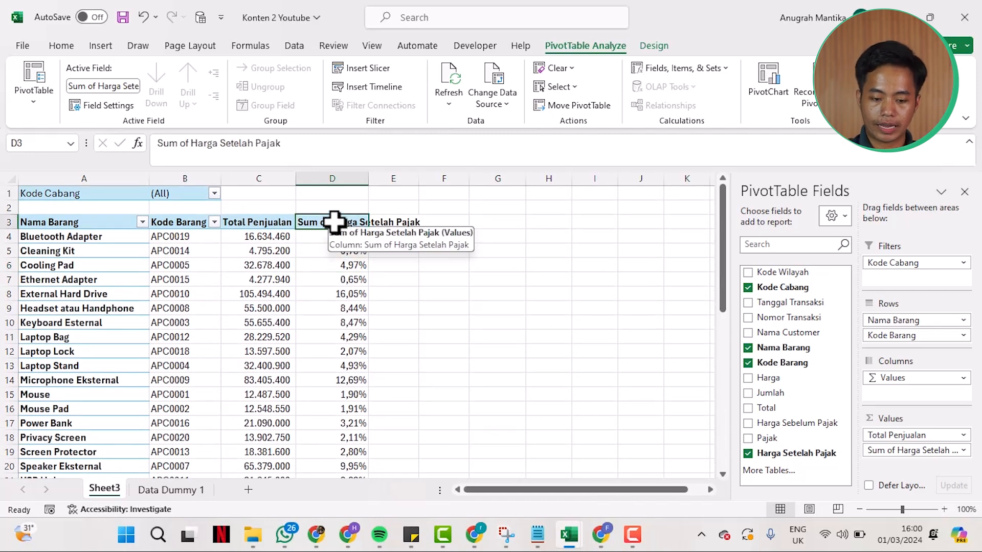
{"action": "type", "text": "Pe"}
{"action": "key", "text": "BackSpace"}
{"action": "type", "text": "ersentase"}
{"action": "key", "text": "Return"}
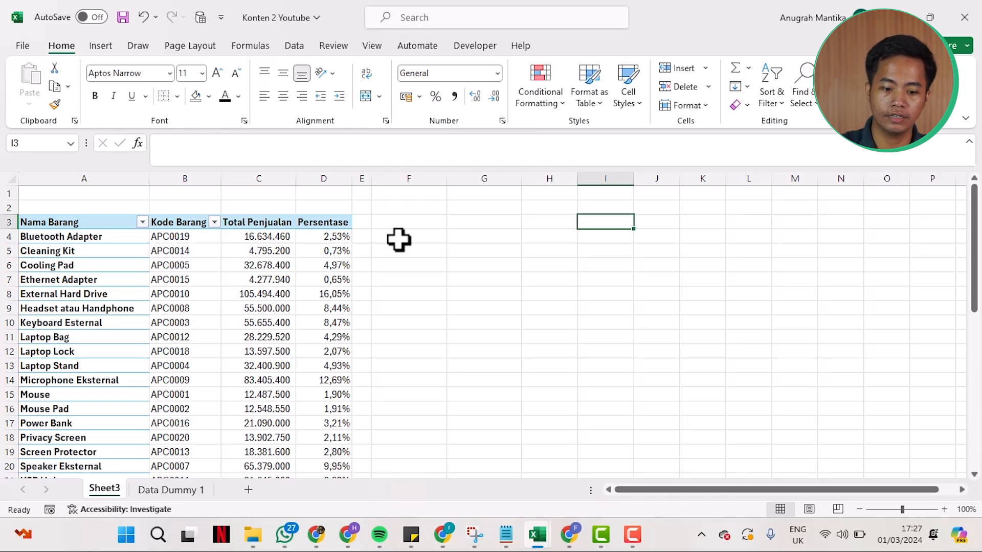
Copy the whole PivotTable from A3 through its Total row to F3 and autofit columns F to I.
{"action": "left_click", "coordinate": [510, 278]}
{"action": "left_click_drag", "start_coordinate": [101, 219], "coordinate": [309, 305]}
{"action": "key", "text": "ctrl+shift+Down"}
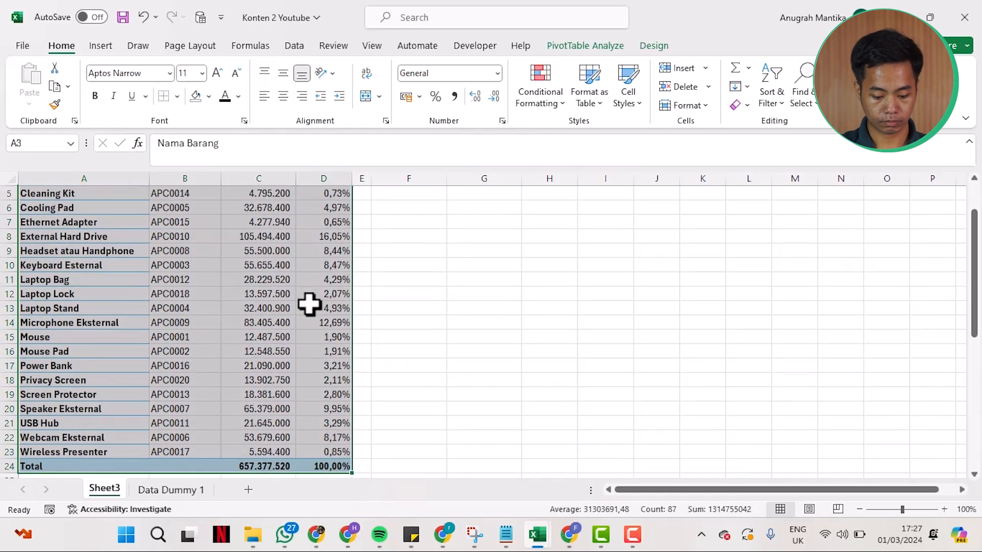
{"action": "key", "text": "ctrl+c"}
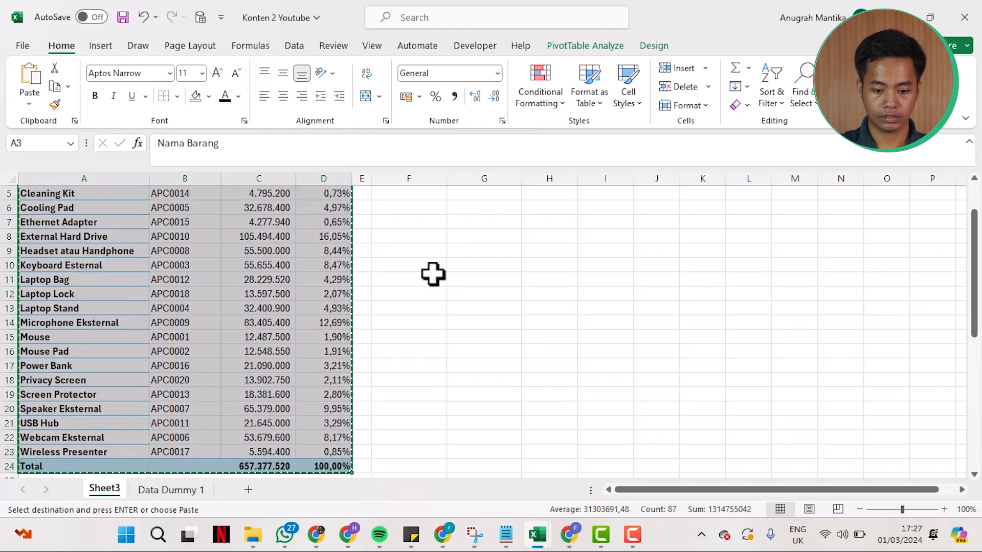
{"action": "scroll", "coordinate": [433, 274], "scroll_direction": "up", "scroll_amount": 2}
{"action": "left_click", "coordinate": [458, 222]}
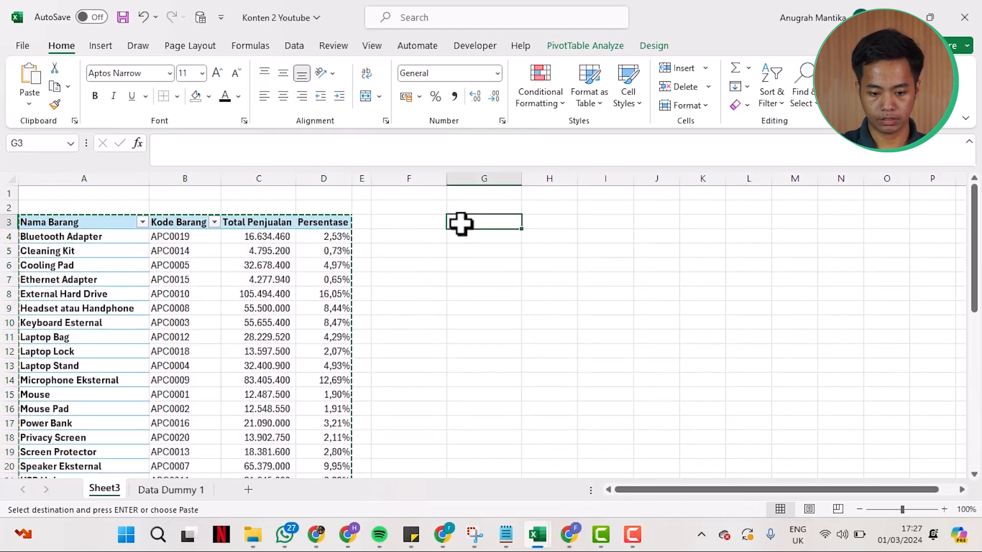
{"action": "left_click", "coordinate": [424, 223]}
{"action": "key", "text": "ctrl+v"}
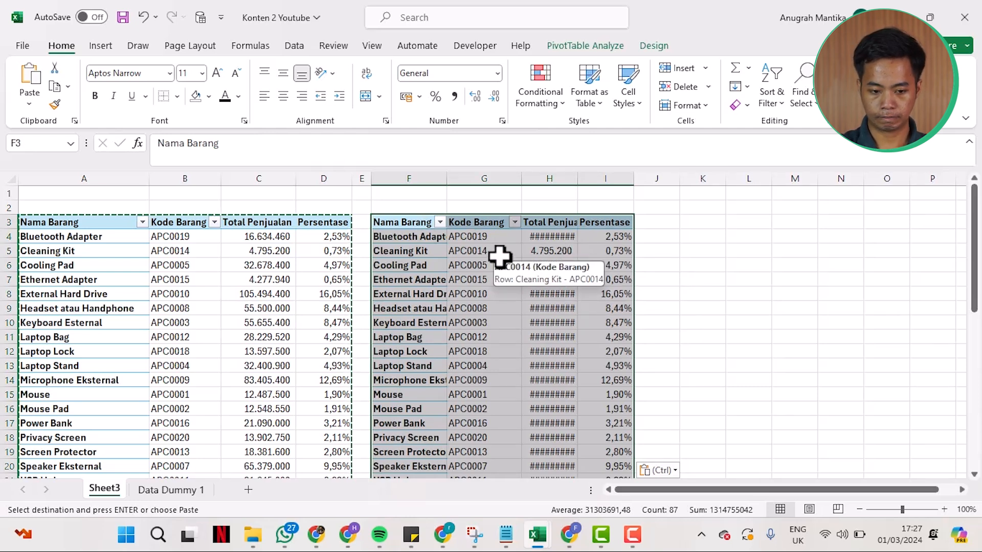
{"action": "left_click_drag", "start_coordinate": [437, 170], "coordinate": [634, 189]}
{"action": "double_click", "coordinate": [634, 179]}
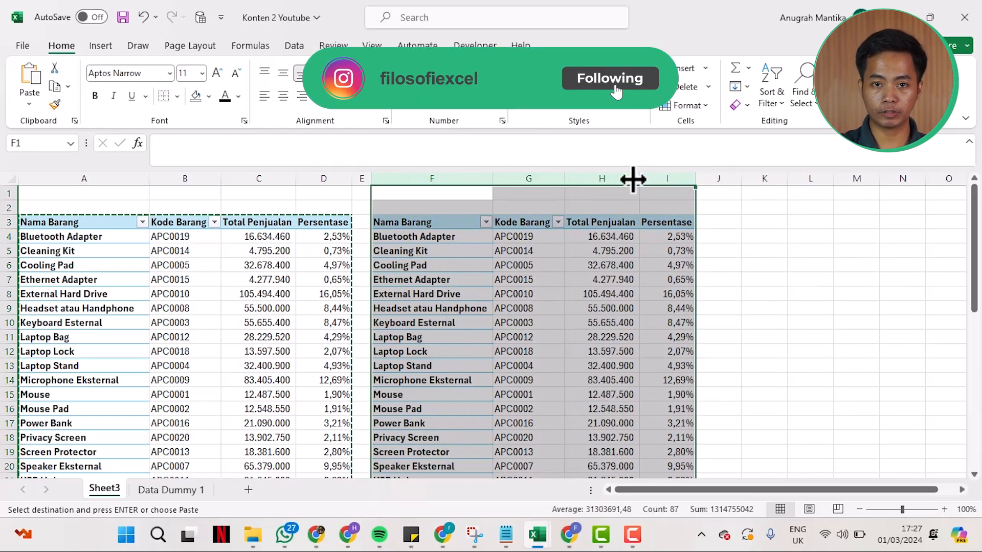
In the copied PivotTable, replace the row fields Kode Barang and Nama Barang with Kode Cabang.
{"action": "left_click", "coordinate": [527, 279]}
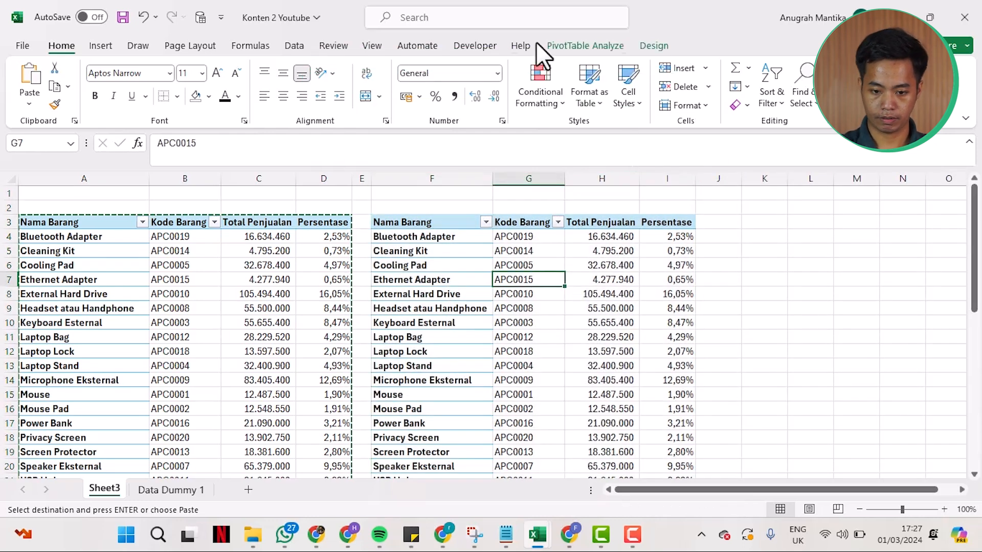
{"action": "left_click", "coordinate": [576, 39]}
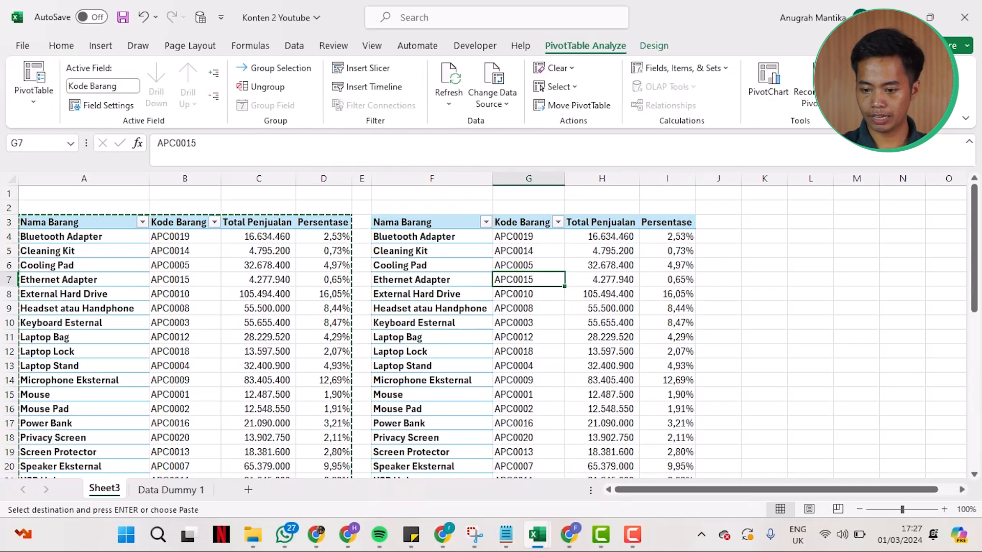
{"action": "key", "text": "Escape"}
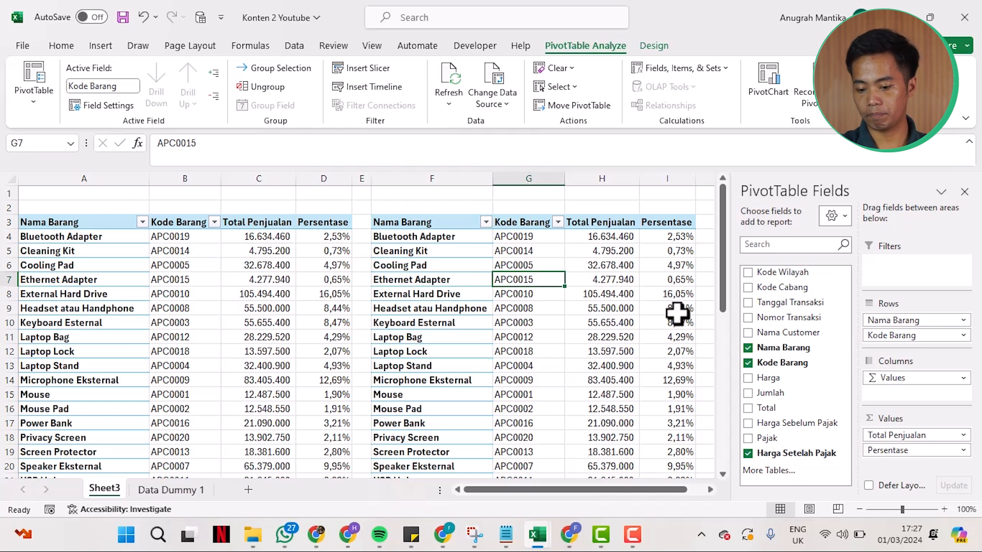
{"action": "left_click", "coordinate": [955, 336]}
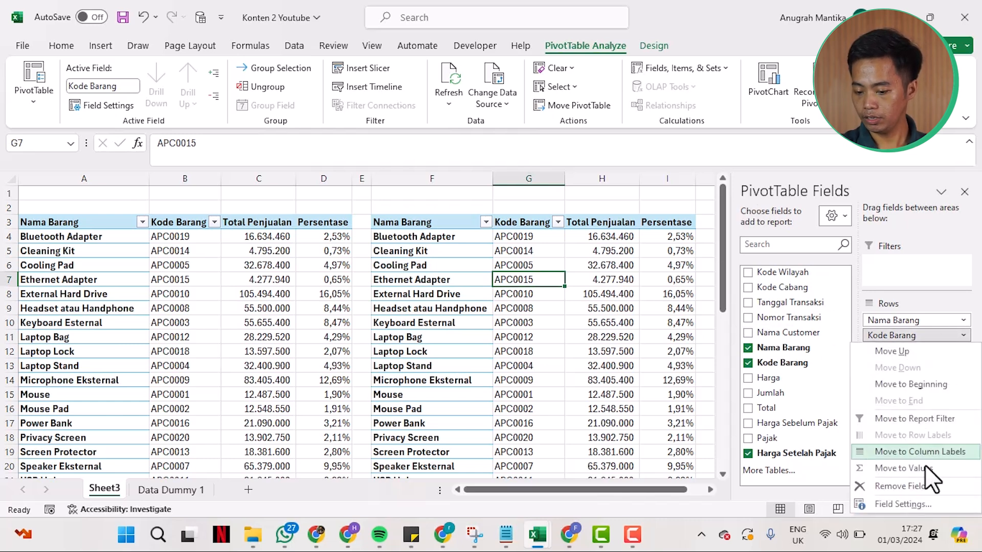
{"action": "left_click", "coordinate": [910, 487]}
{"action": "left_click_drag", "start_coordinate": [936, 322], "coordinate": [814, 318]}
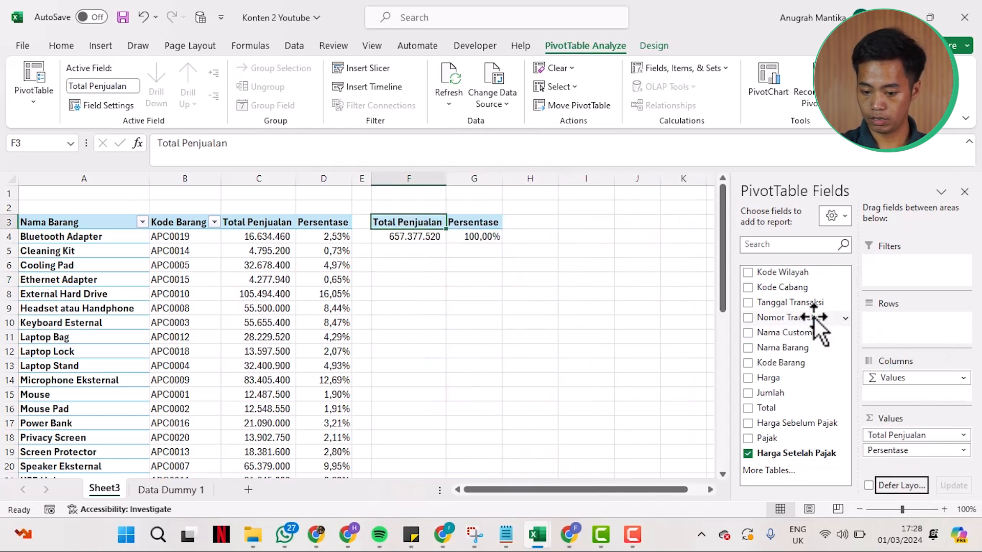
{"action": "left_click_drag", "start_coordinate": [786, 288], "coordinate": [923, 326]}
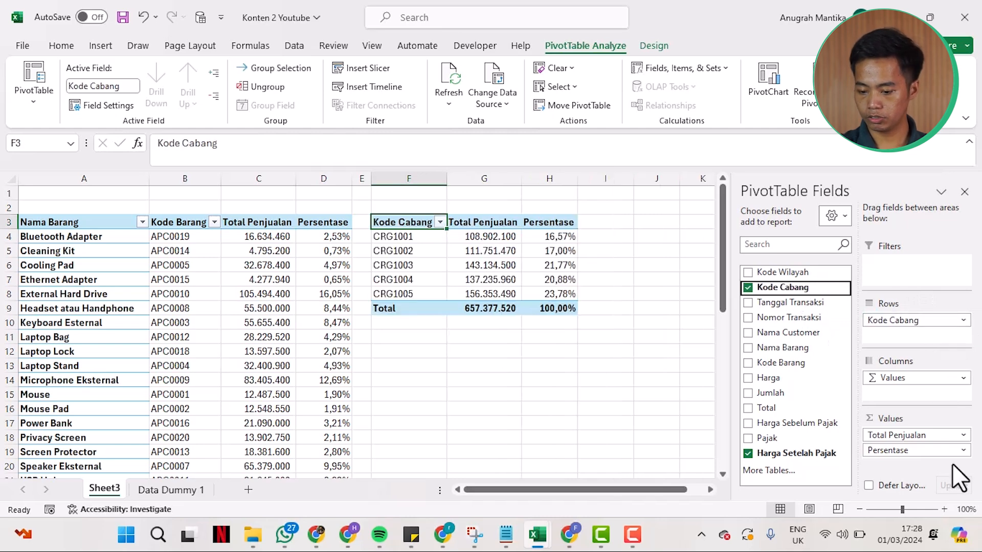
Remove the Persentase value field from the Kode Cabang PivotTable.
{"action": "left_click", "coordinate": [964, 450]}
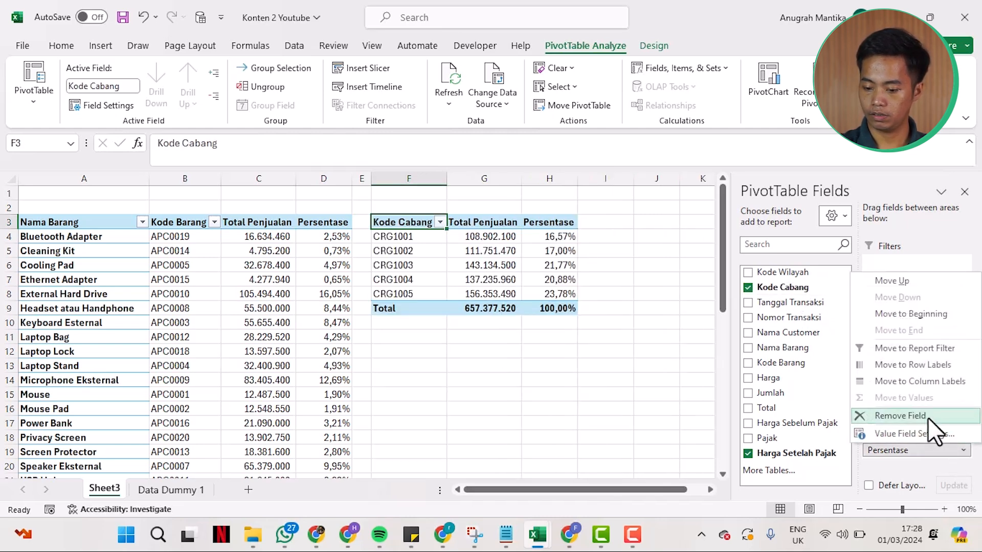
{"action": "left_click", "coordinate": [872, 416]}
{"action": "left_click", "coordinate": [600, 402]}
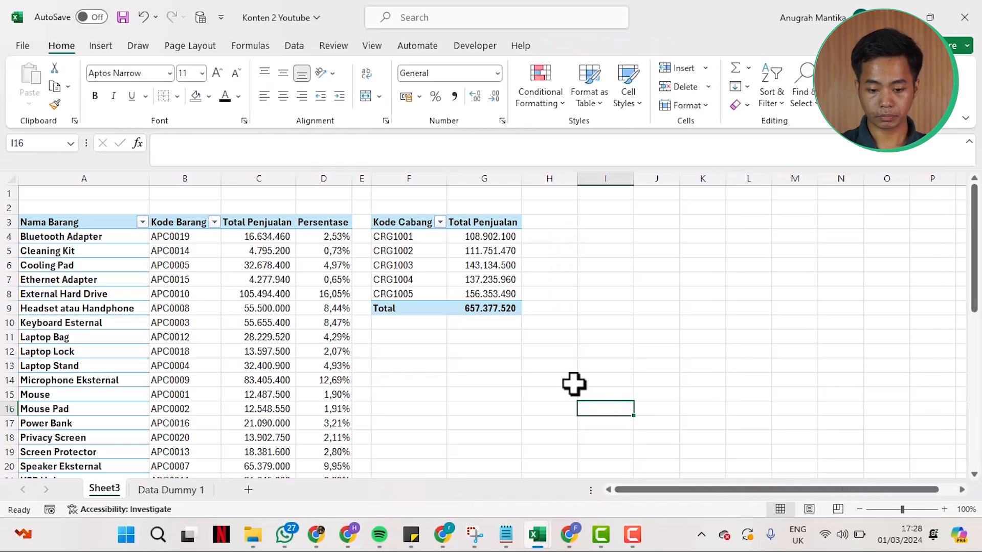
Insert a pie PivotChart based on the Kode Cabang PivotTable.
{"action": "left_click", "coordinate": [479, 259]}
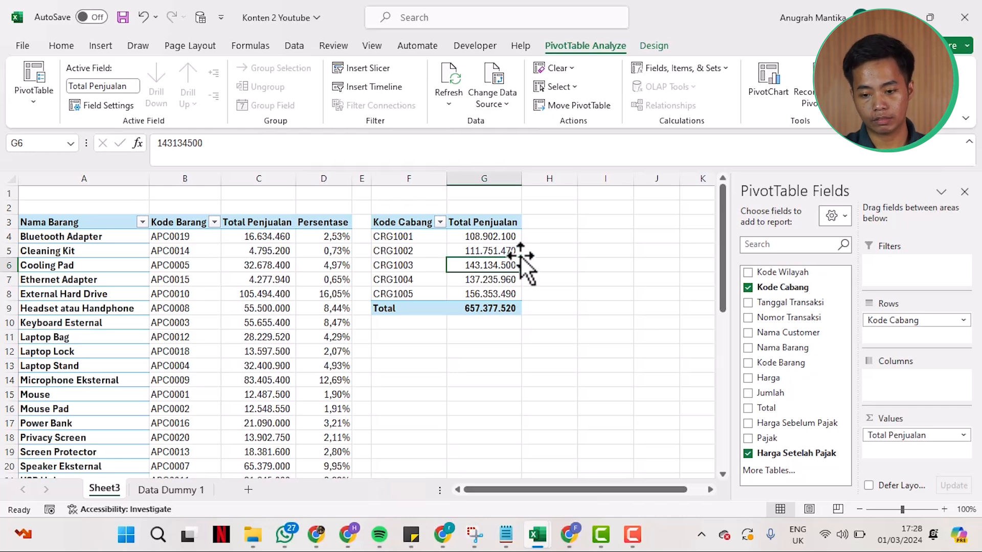
{"action": "left_click", "coordinate": [478, 252]}
{"action": "left_click", "coordinate": [436, 252]}
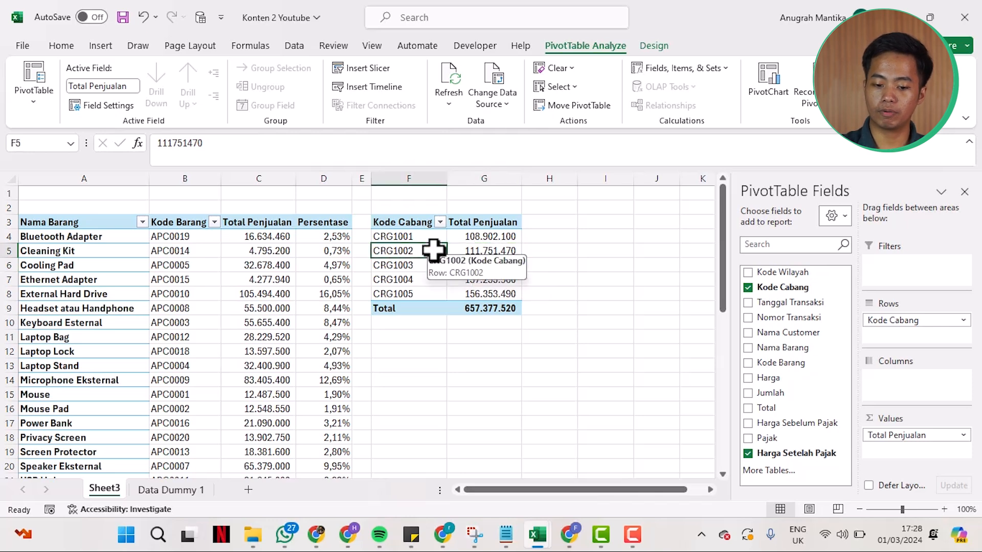
{"action": "left_click", "coordinate": [769, 73]}
{"action": "mouse_move", "coordinate": [414, 244]}
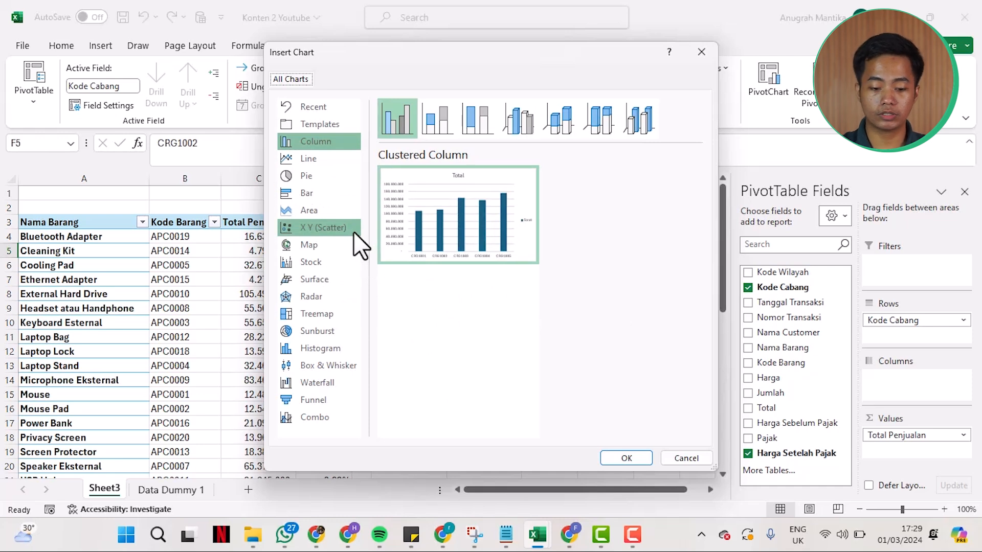
{"action": "left_click", "coordinate": [331, 173]}
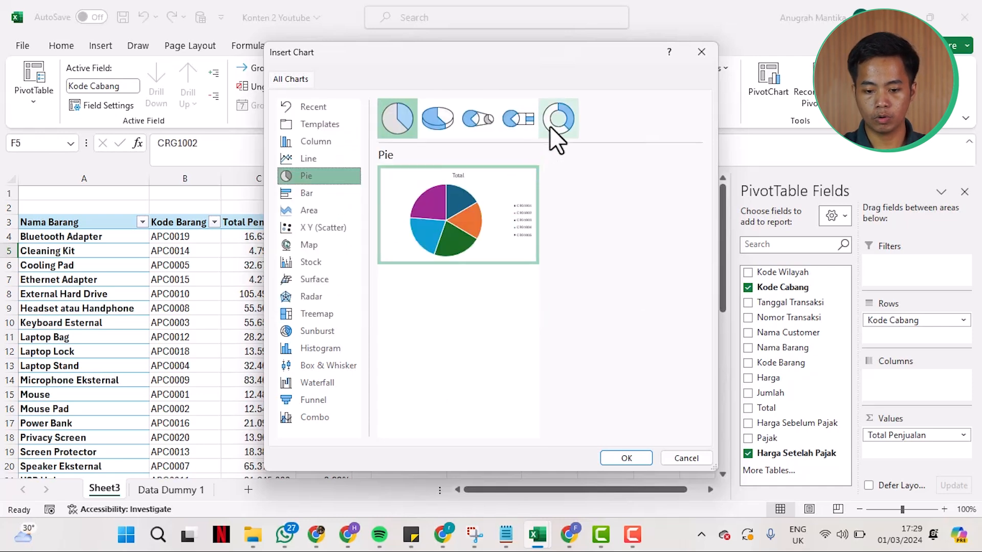
{"action": "left_click", "coordinate": [626, 462]}
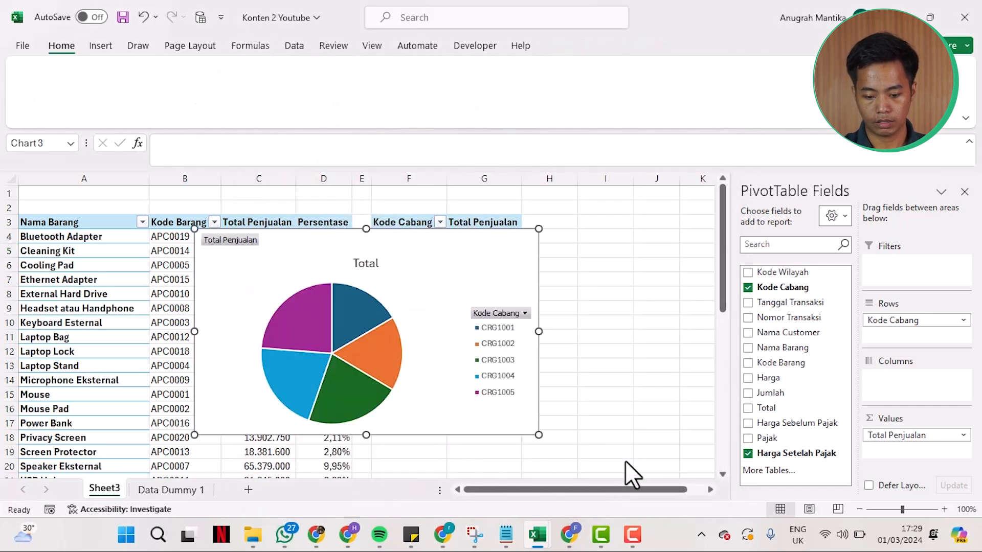
Move the pie chart off the item table toward the empty columns beside the Kode Cabang PivotTable.
{"action": "left_click_drag", "start_coordinate": [621, 487], "coordinate": [691, 498]}
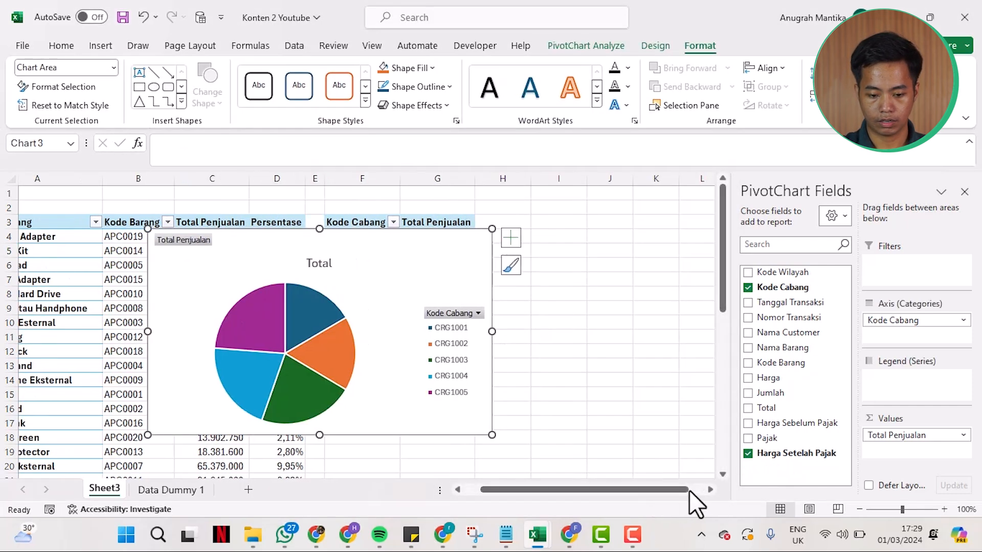
{"action": "left_click_drag", "start_coordinate": [408, 314], "coordinate": [690, 278]}
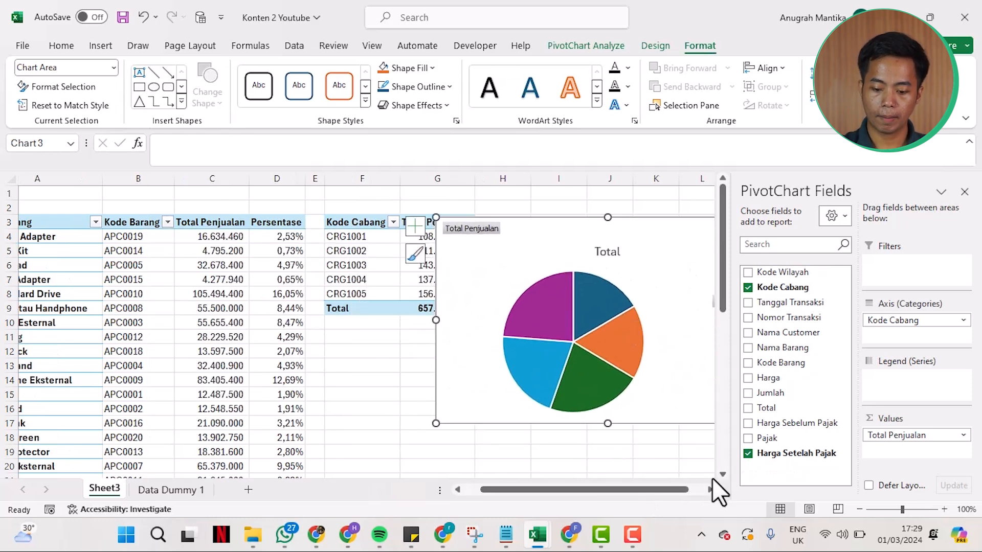
{"action": "left_click", "coordinate": [701, 491]}
{"action": "left_click", "coordinate": [701, 492]}
{"action": "left_click_drag", "start_coordinate": [690, 491], "coordinate": [561, 492]}
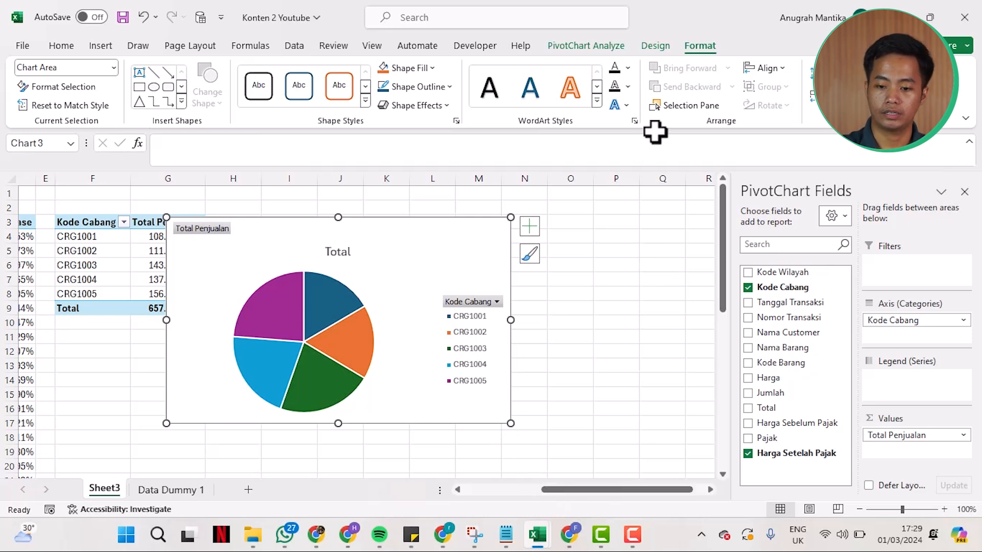
Apply the eighth chart style, with percentage labels inside the slices, and place the pie chart from column H beside the Kode Cabang PivotTable.
{"action": "left_click", "coordinate": [659, 44]}
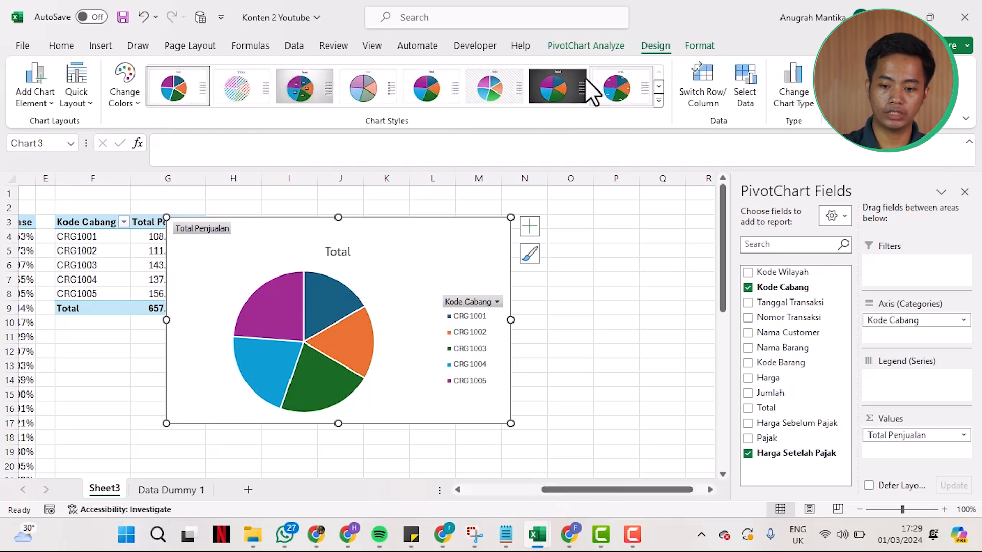
{"action": "left_click", "coordinate": [625, 97]}
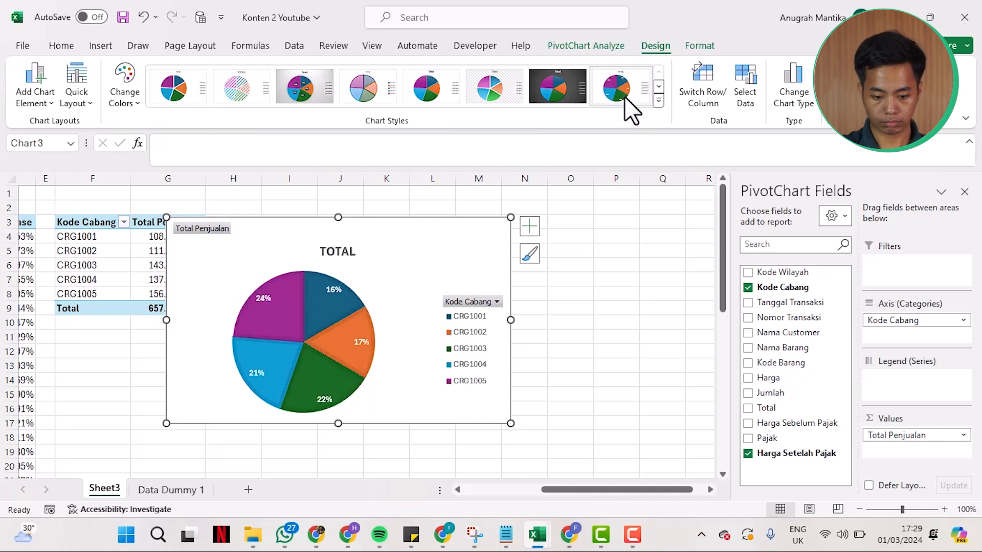
{"action": "left_click_drag", "start_coordinate": [402, 269], "coordinate": [463, 289]}
{"action": "scroll", "coordinate": [463, 289], "scroll_direction": "left", "scroll_amount": 3}
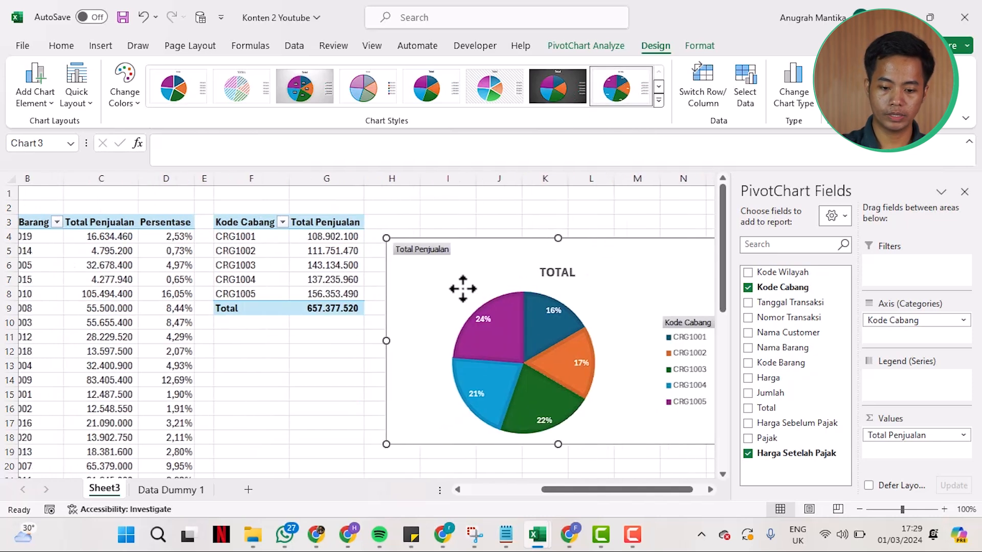
{"action": "left_click_drag", "start_coordinate": [522, 259], "coordinate": [517, 237]}
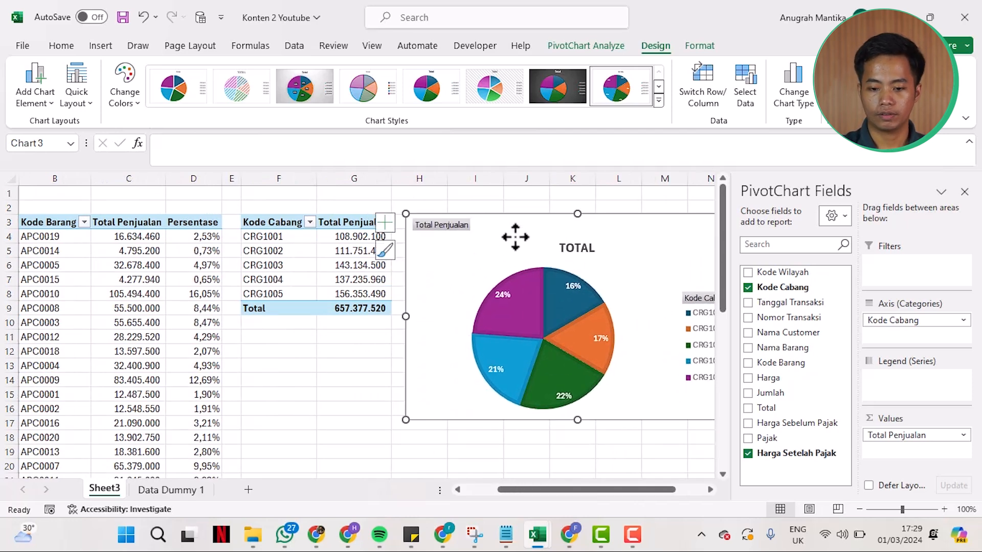
{"action": "scroll", "coordinate": [515, 237], "scroll_direction": "right", "scroll_amount": 3}
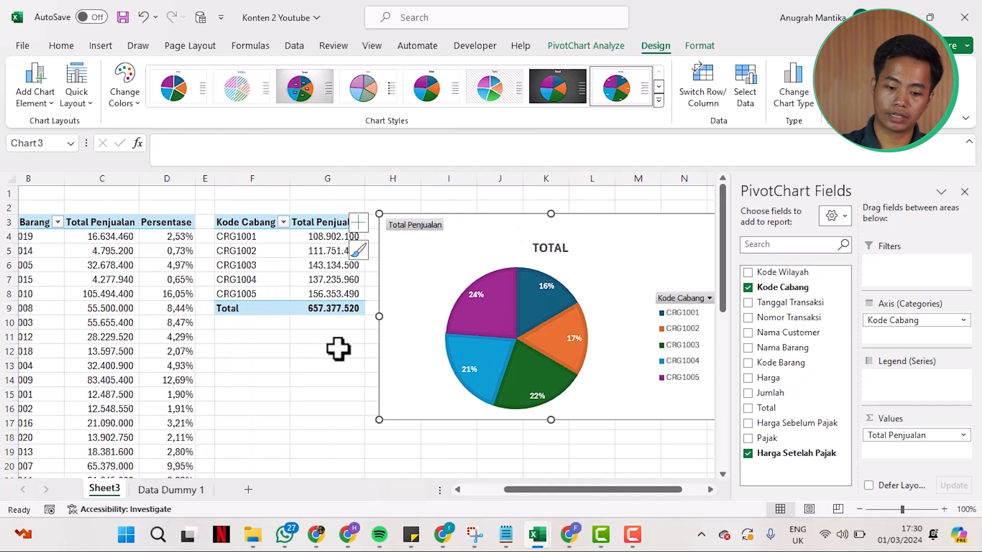
{"action": "scroll", "coordinate": [338, 349], "scroll_direction": "left", "scroll_amount": 3}
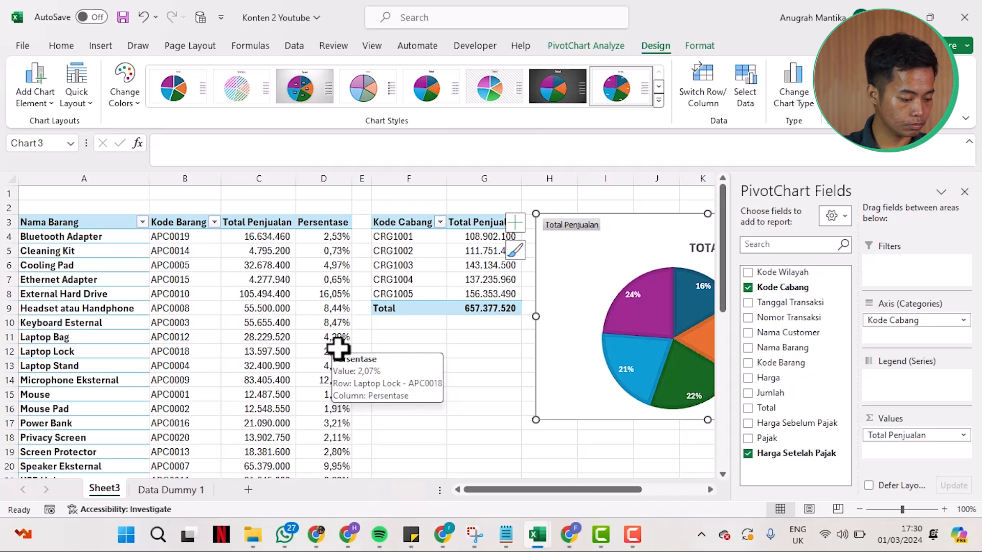
Insert a slicer for the Kode Cabang field of the branch PivotTable and place it directly below that table.
{"action": "left_click", "coordinate": [422, 288]}
{"action": "left_click", "coordinate": [423, 280]}
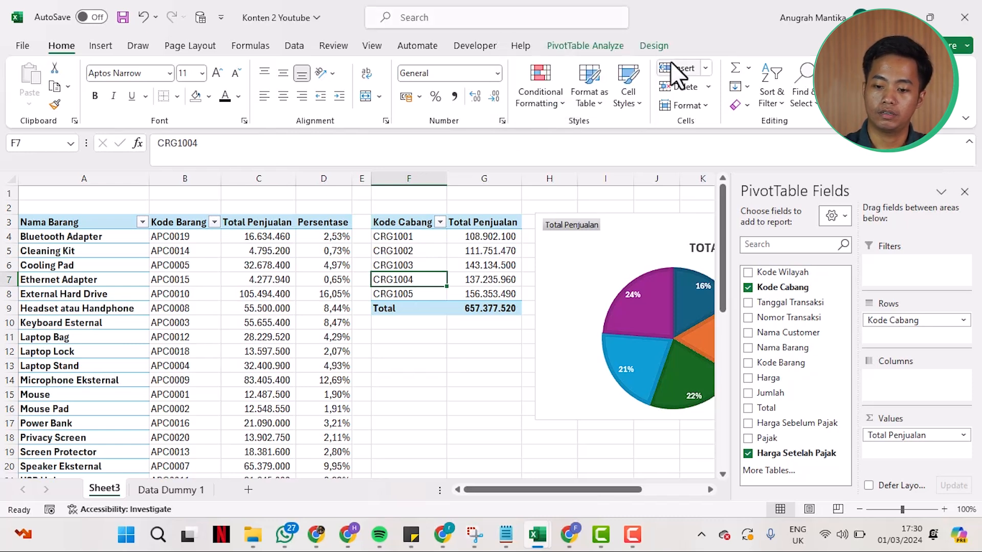
{"action": "left_click", "coordinate": [597, 47]}
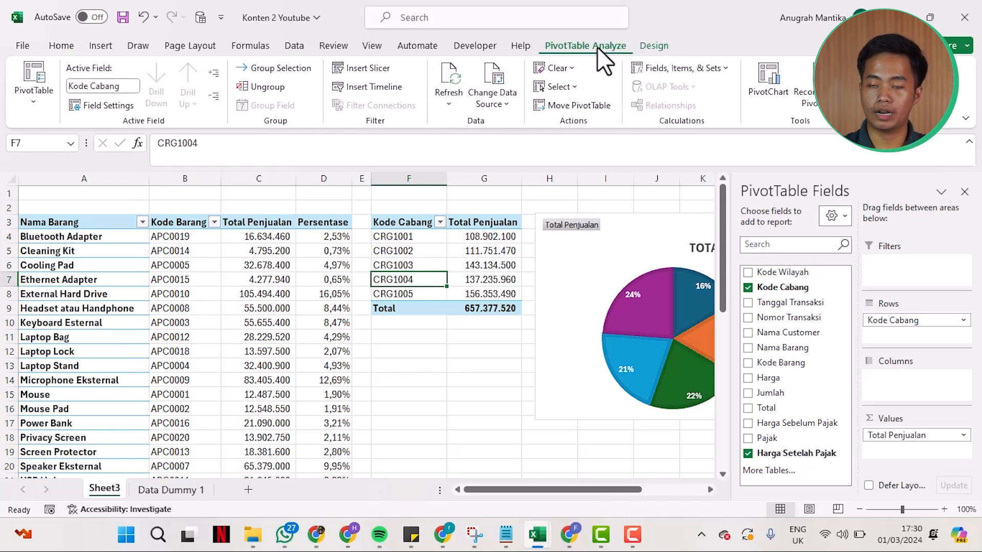
{"action": "key", "text": "F9"}
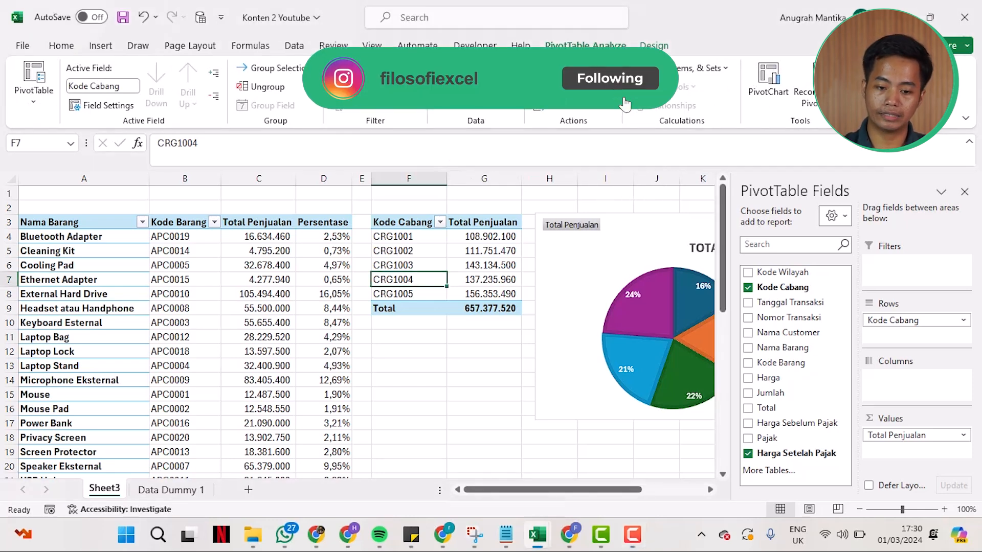
{"action": "left_click", "coordinate": [370, 66]}
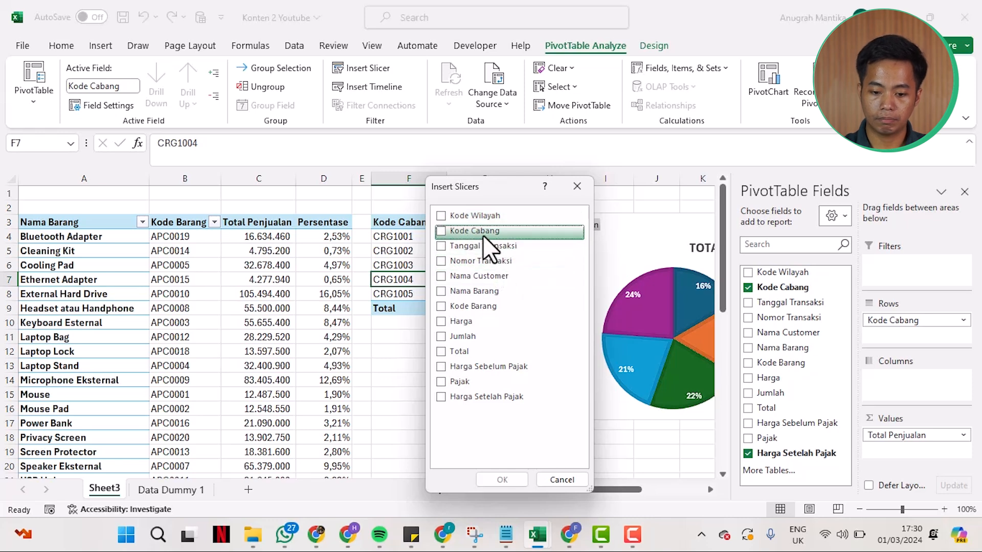
{"action": "left_click", "coordinate": [442, 234]}
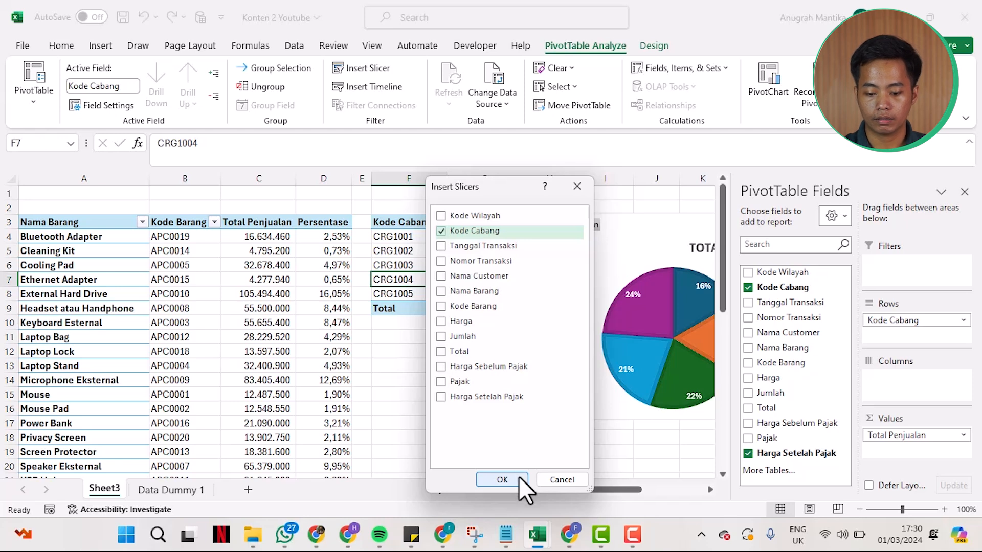
{"action": "left_click", "coordinate": [502, 480]}
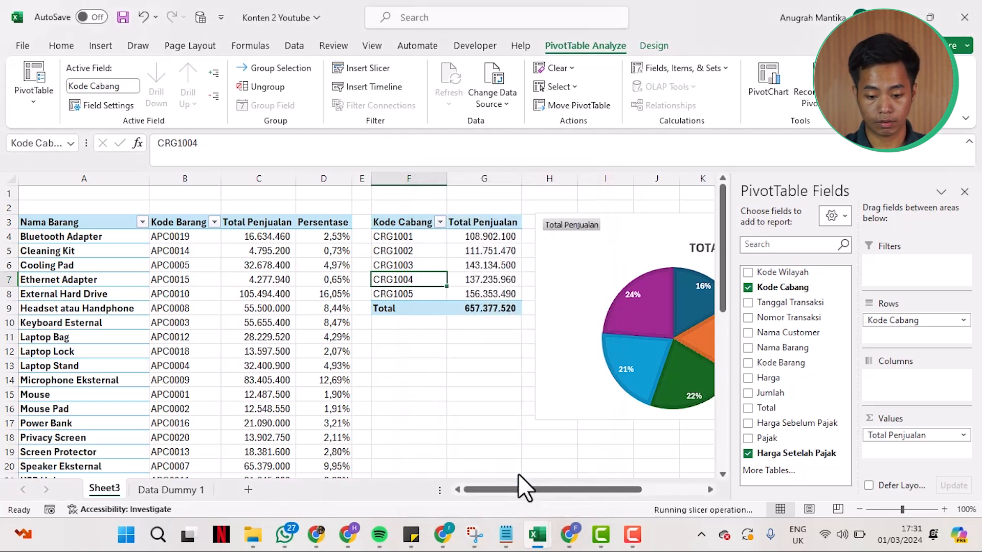
{"action": "left_click_drag", "start_coordinate": [382, 250], "coordinate": [448, 339]}
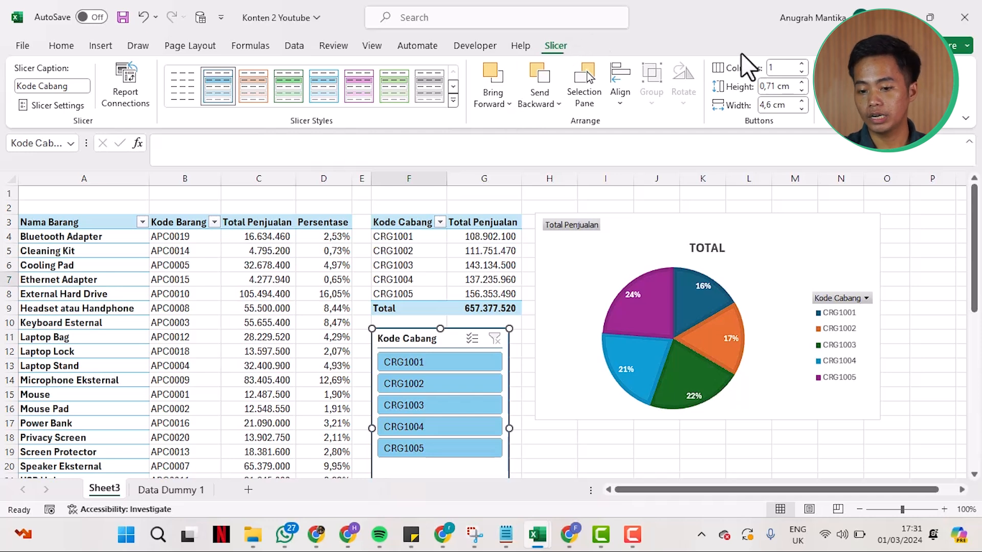
Arrange the Kode Cabang slicer's buttons in 5 columns.
{"action": "left_click", "coordinate": [803, 63]}
{"action": "left_click", "coordinate": [803, 63]}
{"action": "left_click", "coordinate": [802, 64]}
{"action": "left_click", "coordinate": [802, 64]}
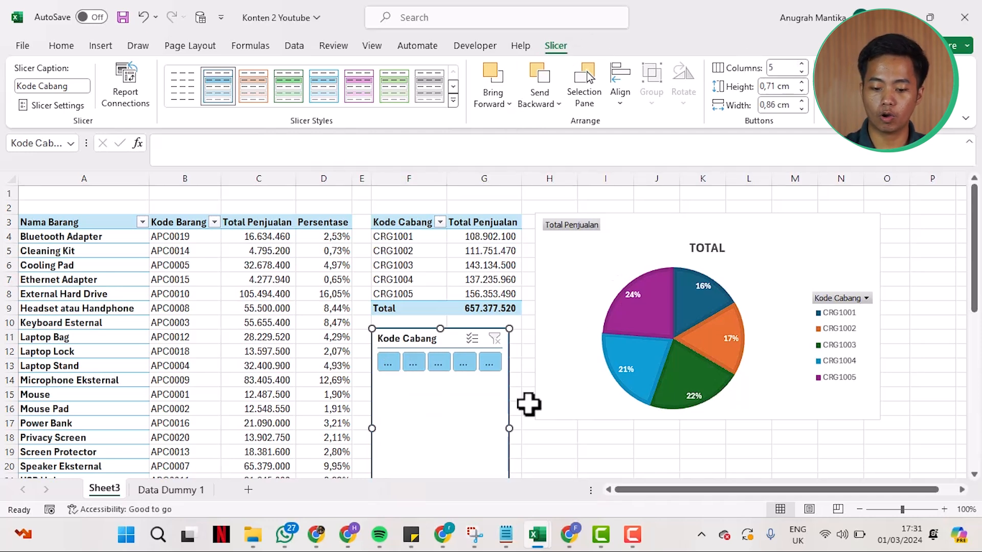
Resize the Kode Cabang slicer to a one-row strip with buttons about 2.4 cm wide and move it below the pie chart, around row 19.
{"action": "left_click_drag", "start_coordinate": [509, 427], "coordinate": [718, 405]}
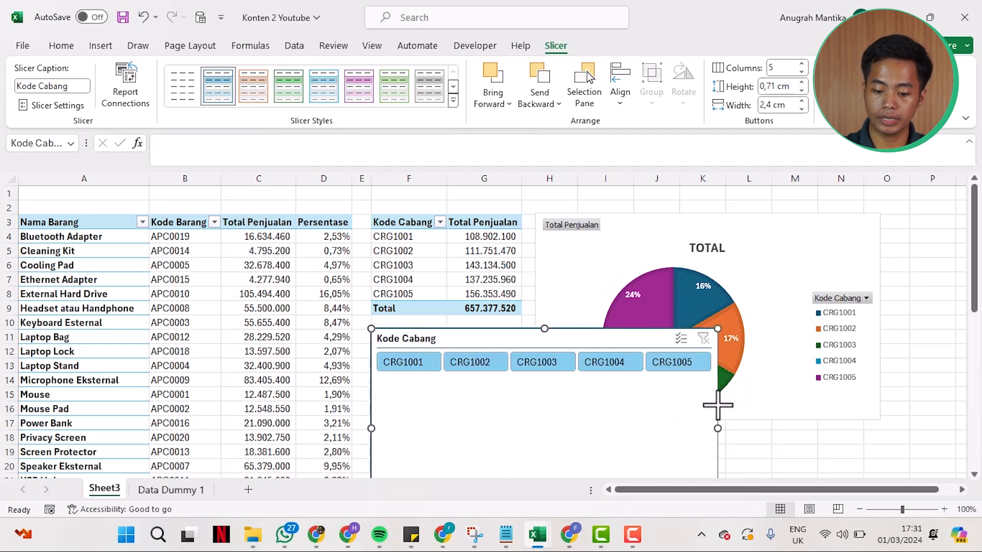
{"action": "scroll", "coordinate": [547, 401], "scroll_direction": "down", "scroll_amount": 2}
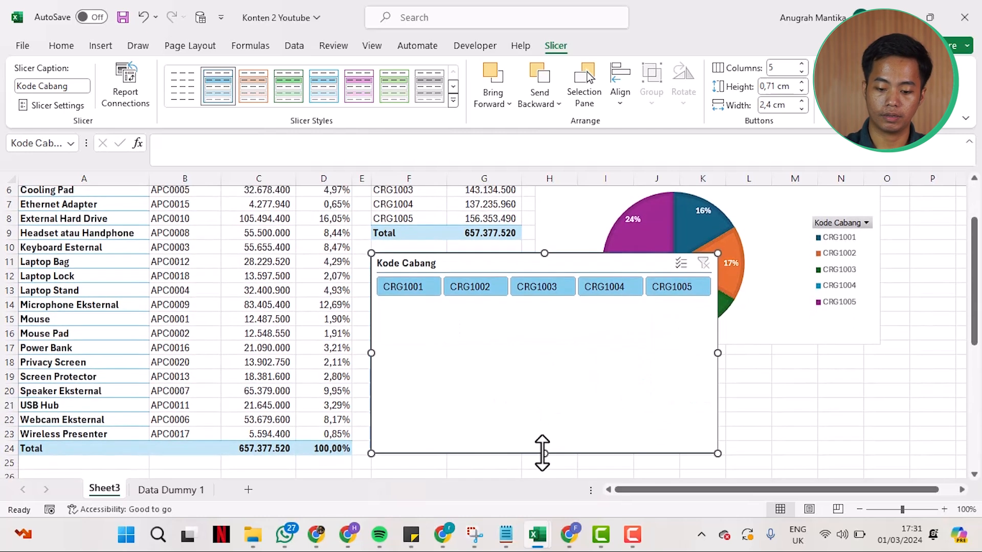
{"action": "left_click_drag", "start_coordinate": [542, 453], "coordinate": [537, 303]}
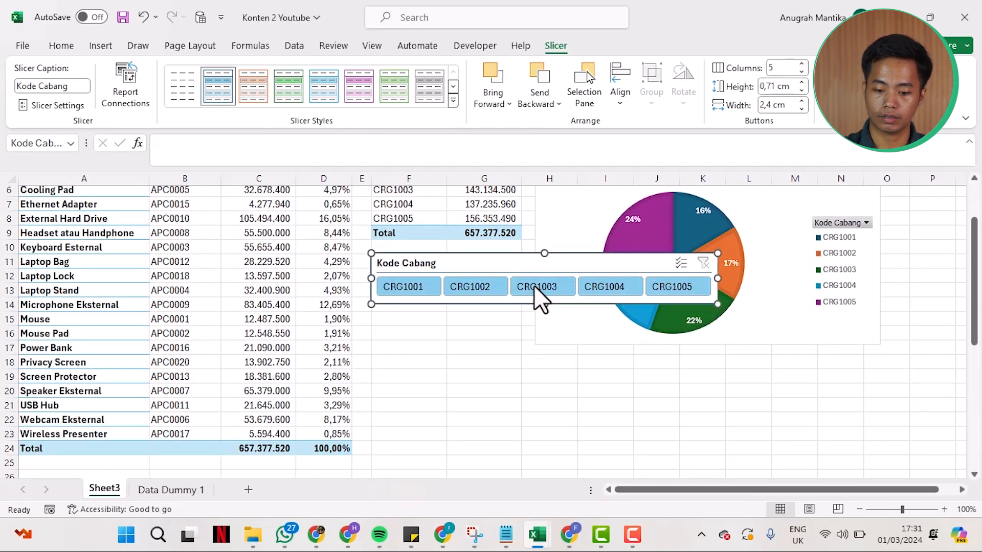
{"action": "left_click_drag", "start_coordinate": [517, 266], "coordinate": [528, 380]}
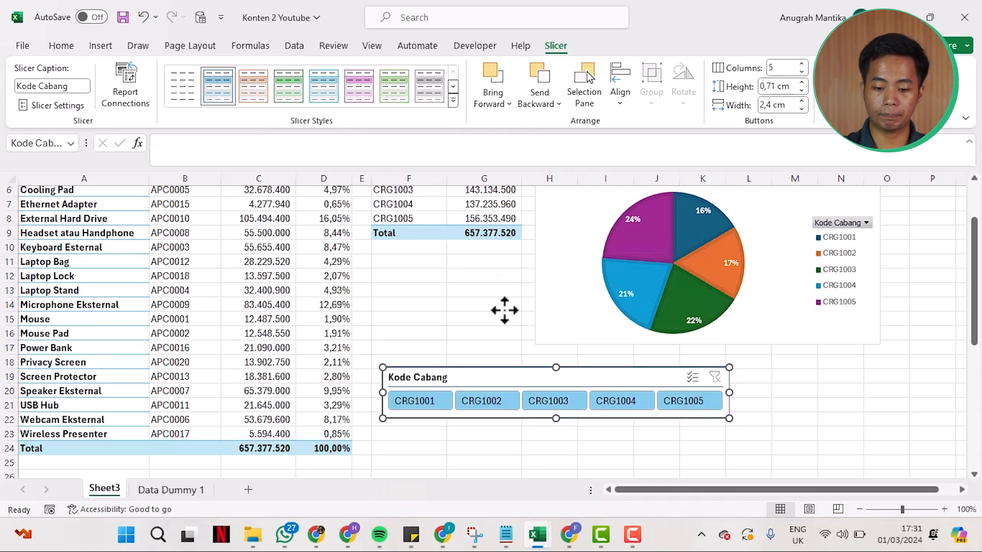
{"action": "scroll", "coordinate": [504, 311], "scroll_direction": "up", "scroll_amount": 2}
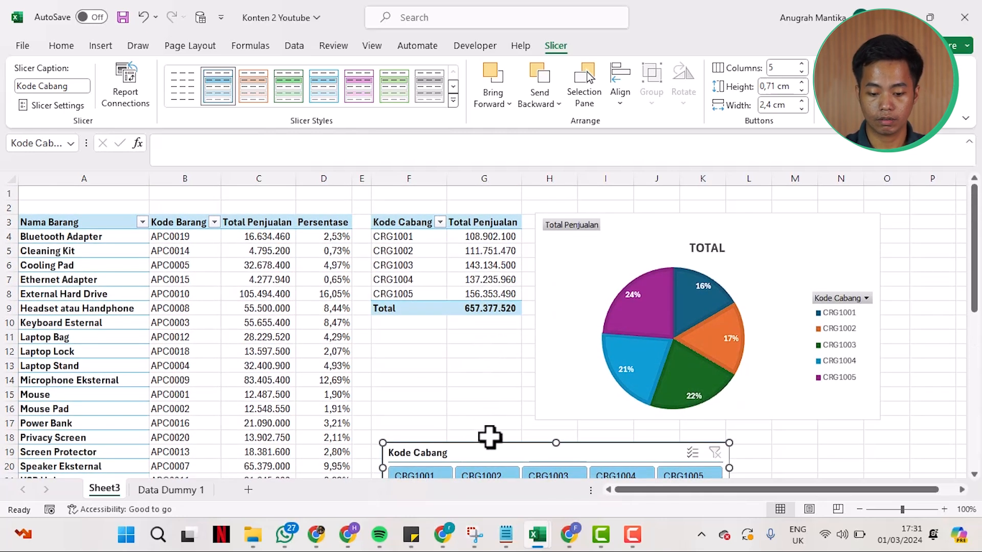
Filter the branch PivotTable and pie chart with the slicer to CRG1002, CRG1003 and CRG1001 in turn.
{"action": "scroll", "coordinate": [487, 399], "scroll_direction": "down", "scroll_amount": 2}
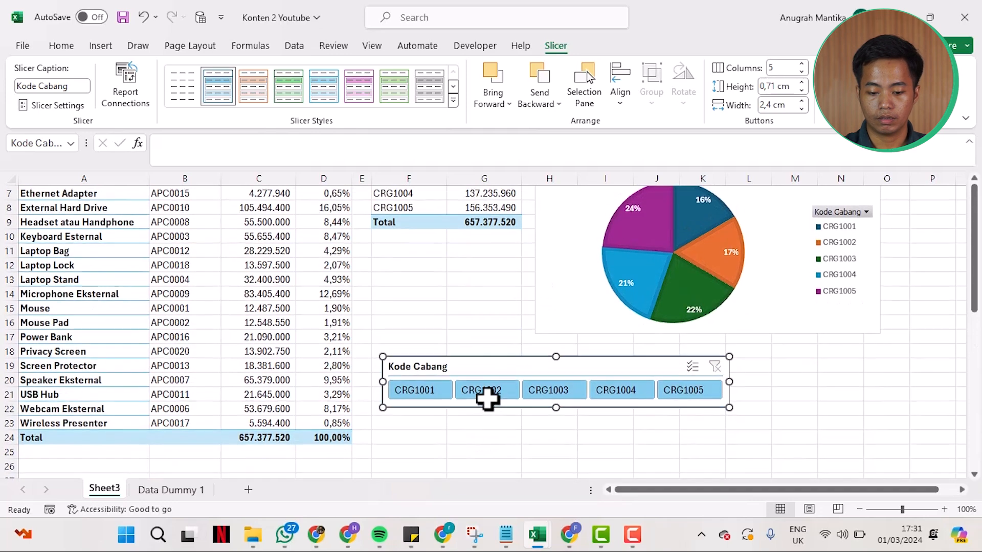
{"action": "left_click", "coordinate": [484, 393]}
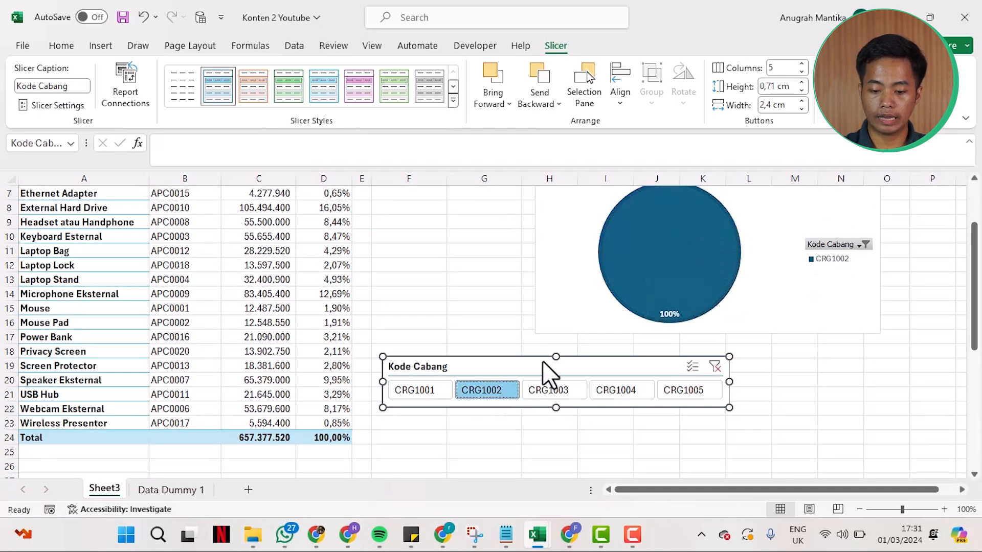
{"action": "left_click", "coordinate": [548, 391]}
{"action": "scroll", "coordinate": [512, 318], "scroll_direction": "up", "scroll_amount": 2}
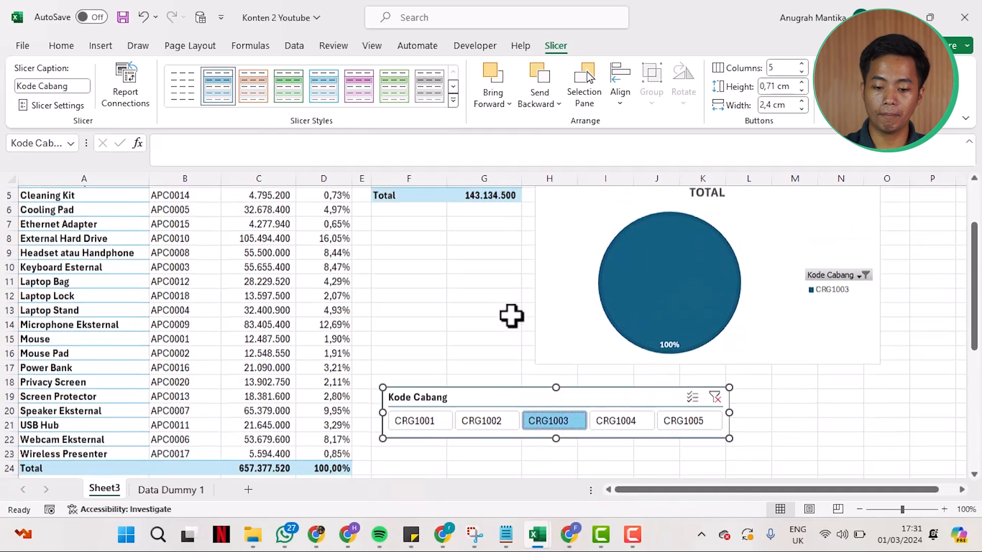
{"action": "scroll", "coordinate": [511, 317], "scroll_direction": "down", "scroll_amount": 1}
{"action": "left_click", "coordinate": [430, 431]}
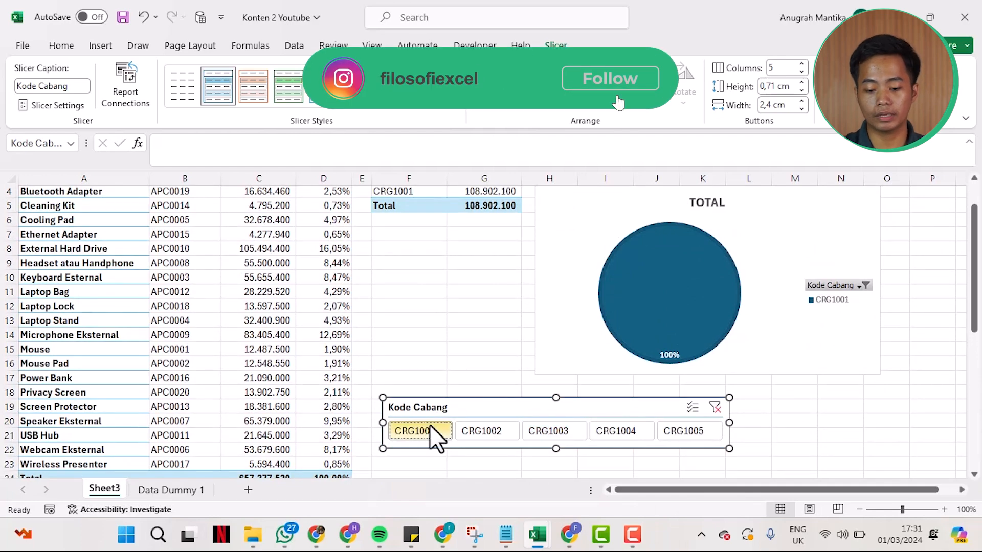
{"action": "scroll", "coordinate": [438, 325], "scroll_direction": "up", "scroll_amount": 1}
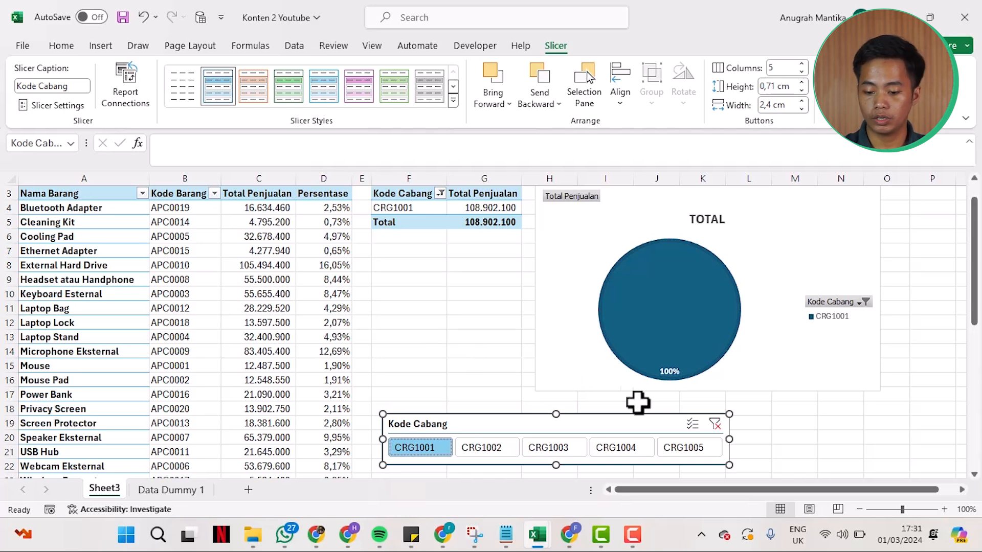
Enable multi-select on the Kode Cabang slicer and toggle branches CRG1001 to CRG1005 one after another.
{"action": "left_click", "coordinate": [691, 423]}
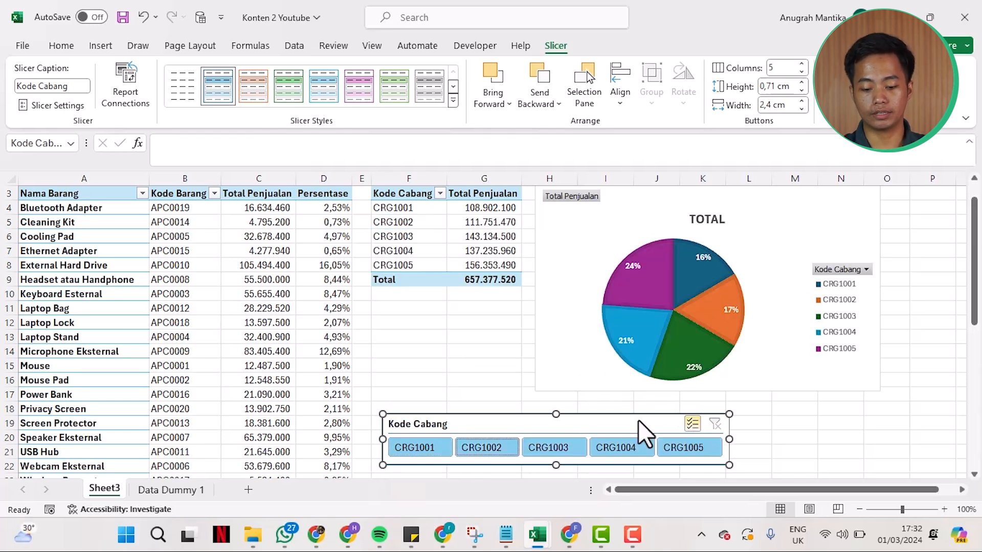
{"action": "left_click", "coordinate": [419, 449]}
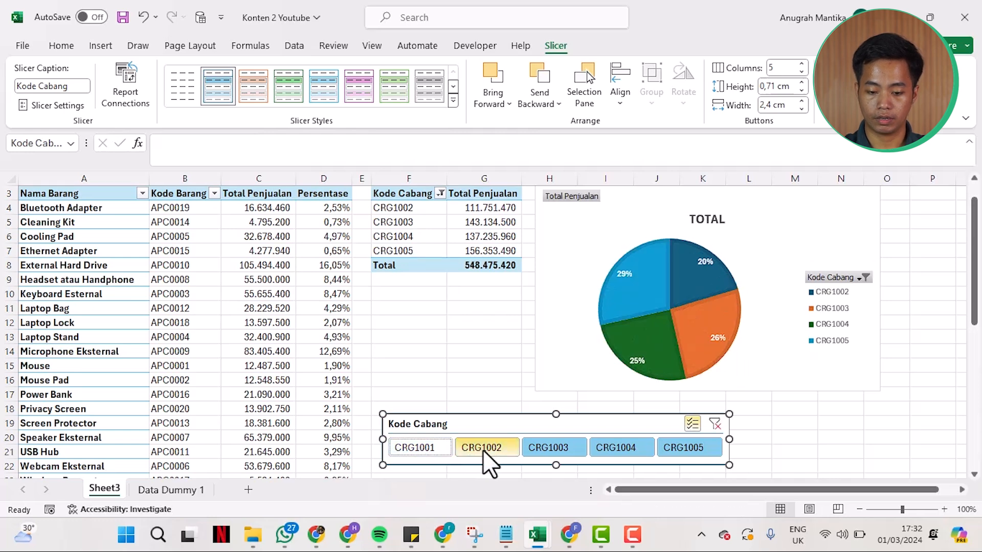
{"action": "left_click", "coordinate": [482, 449]}
{"action": "left_click", "coordinate": [552, 449]}
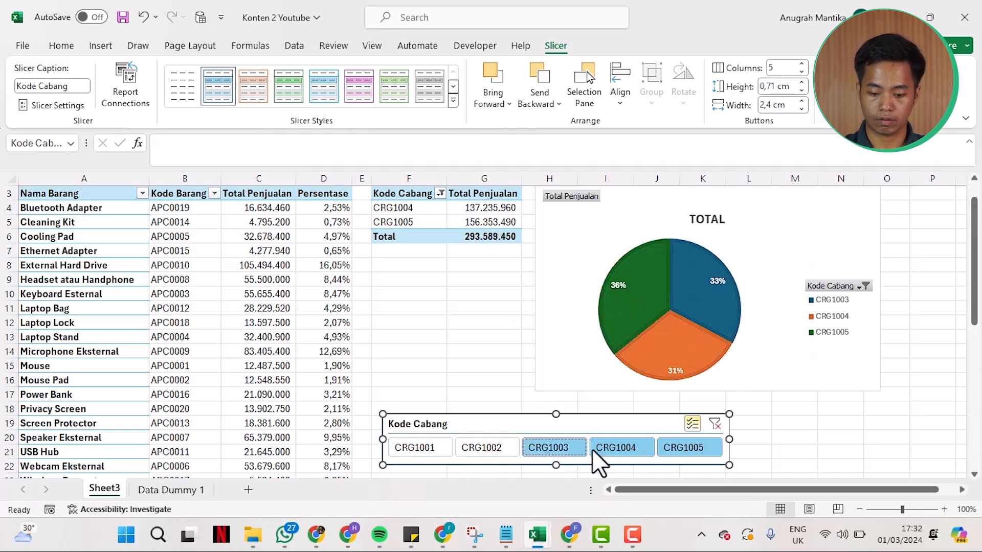
{"action": "left_click", "coordinate": [603, 449]}
{"action": "left_click", "coordinate": [667, 449]}
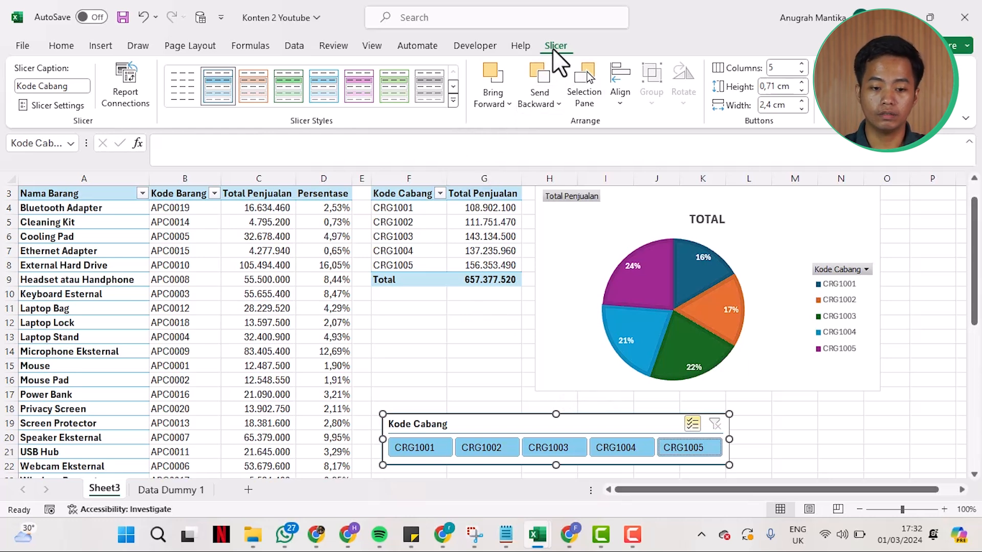
Connect the Kode Cabang slicer to both PivotTable14 and PivotTable16 through its report connections.
{"action": "left_click", "coordinate": [131, 84]}
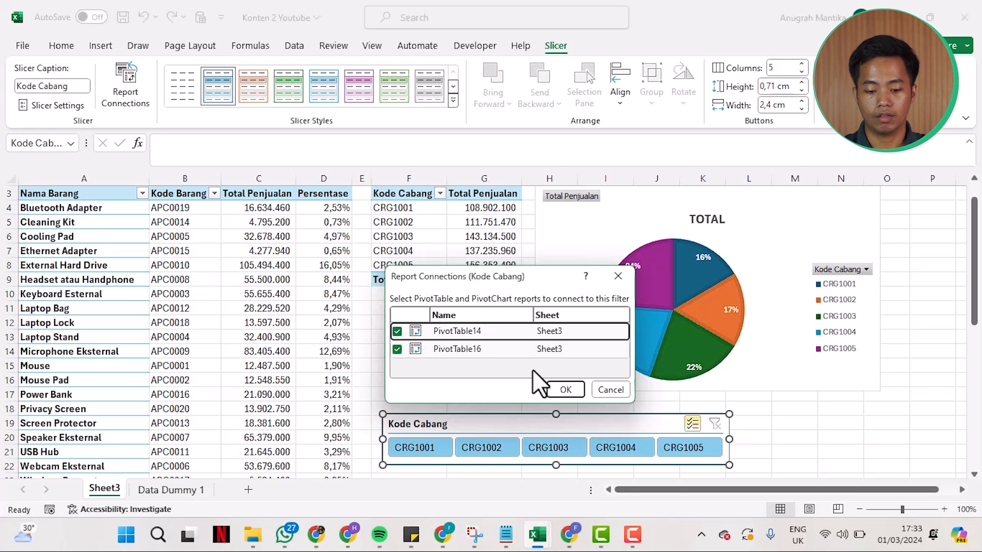
{"action": "left_click", "coordinate": [564, 389]}
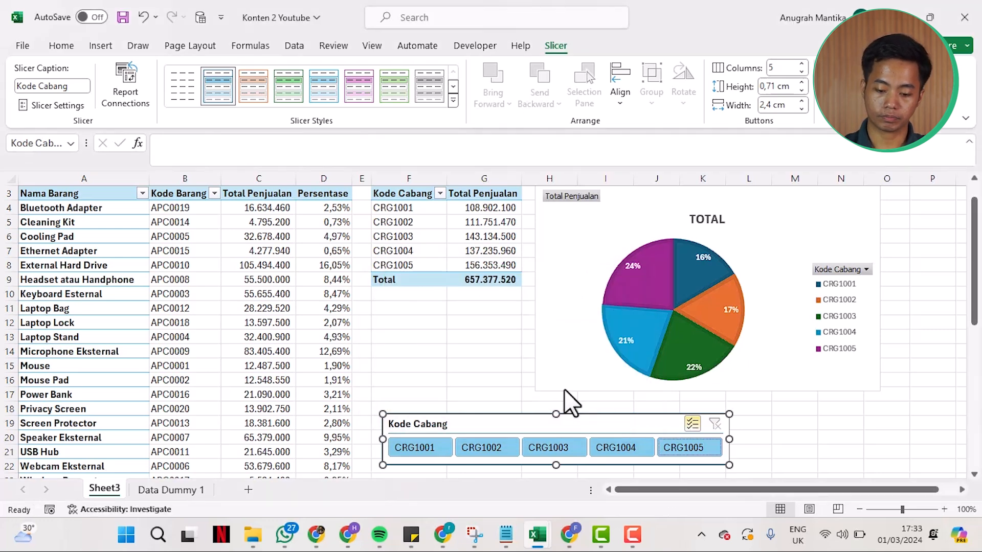
Test the connected slicer by excluding and re-including branches CRG1002 and CRG1001.
{"action": "left_click", "coordinate": [489, 453]}
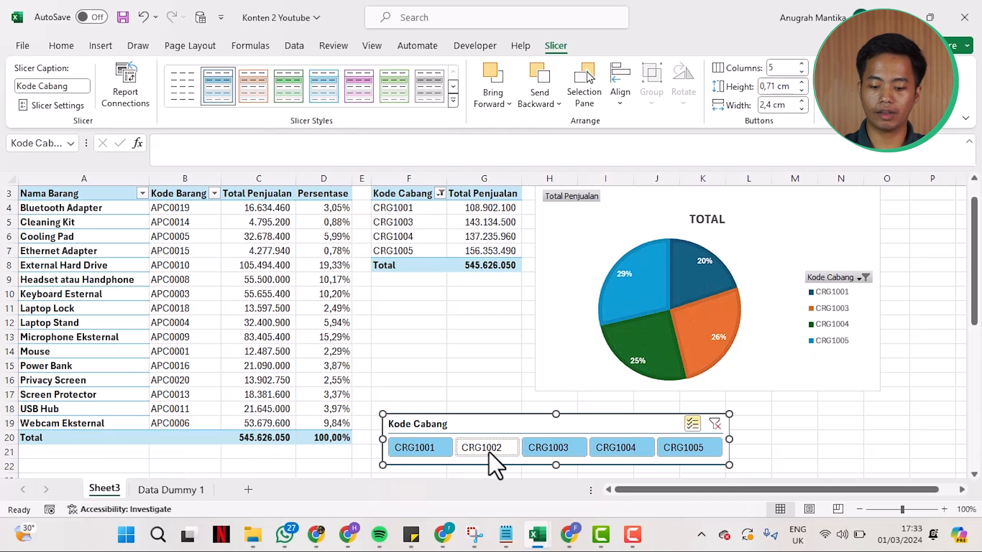
{"action": "left_click", "coordinate": [490, 452]}
{"action": "left_click", "coordinate": [437, 453]}
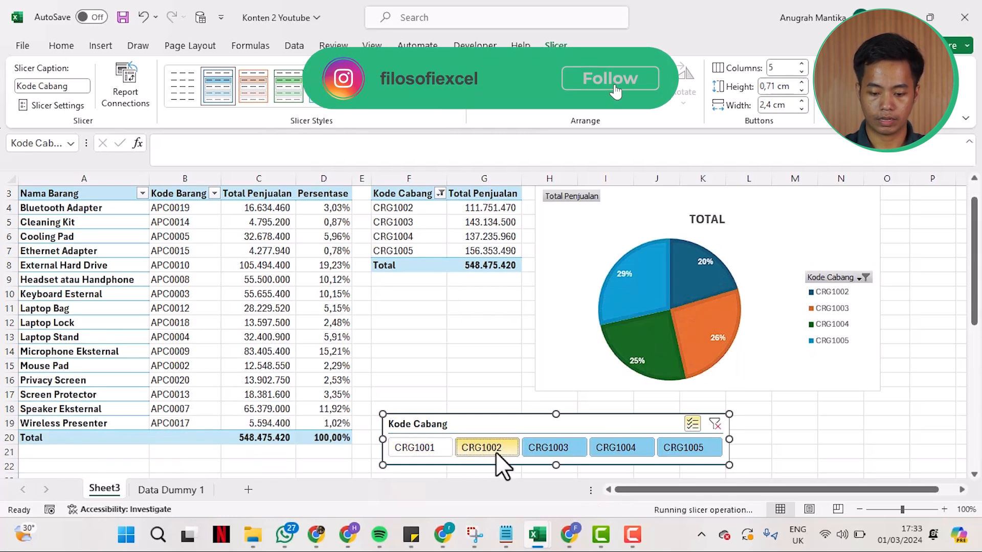
{"action": "left_click", "coordinate": [495, 453]}
{"action": "left_click", "coordinate": [434, 450]}
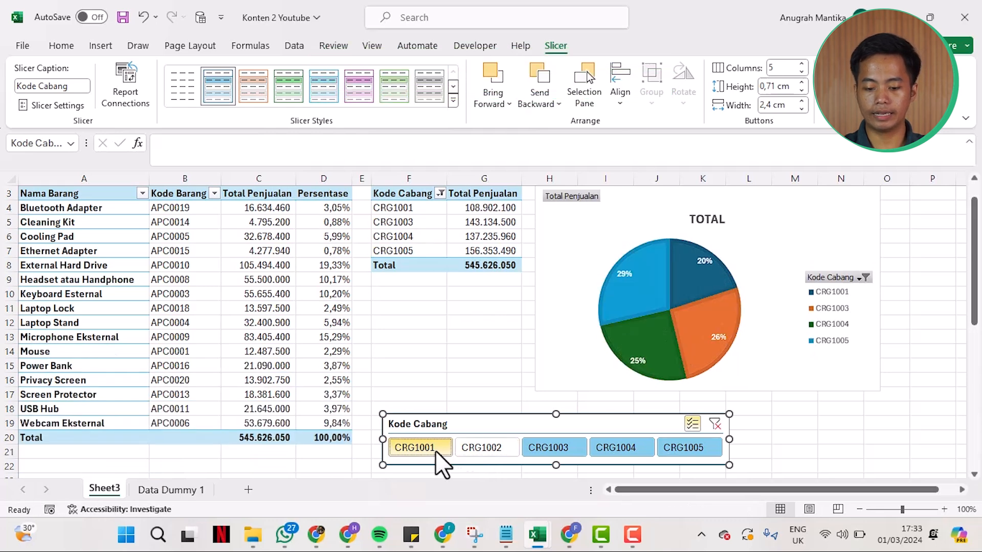
{"action": "left_click", "coordinate": [474, 445]}
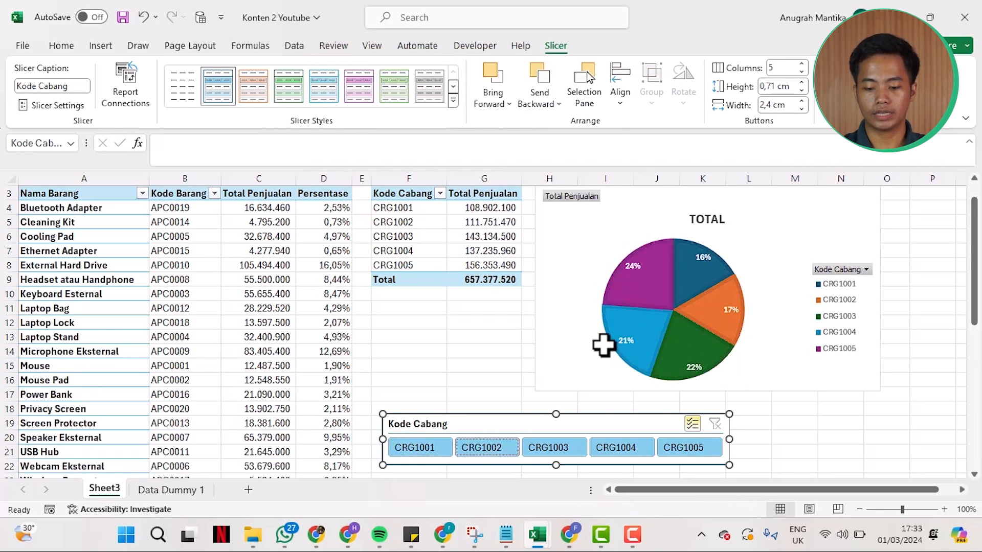
{"action": "mouse_move", "coordinate": [483, 234]}
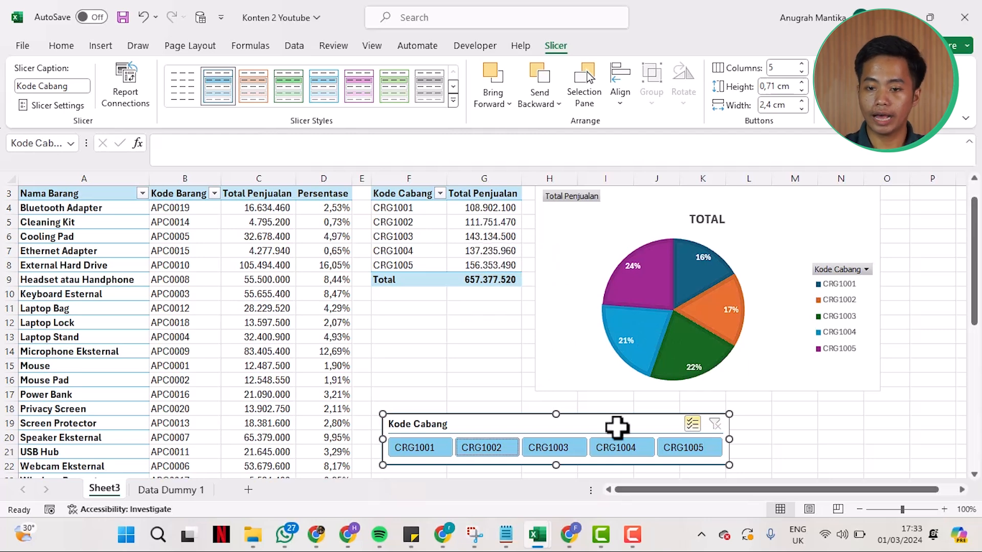
Exclude branches CRG1004 and CRG1005 with the slicer to compare both tables and the chart, and include them again.
{"action": "left_click", "coordinate": [618, 445]}
{"action": "left_click", "coordinate": [679, 443]}
{"action": "left_click", "coordinate": [615, 453]}
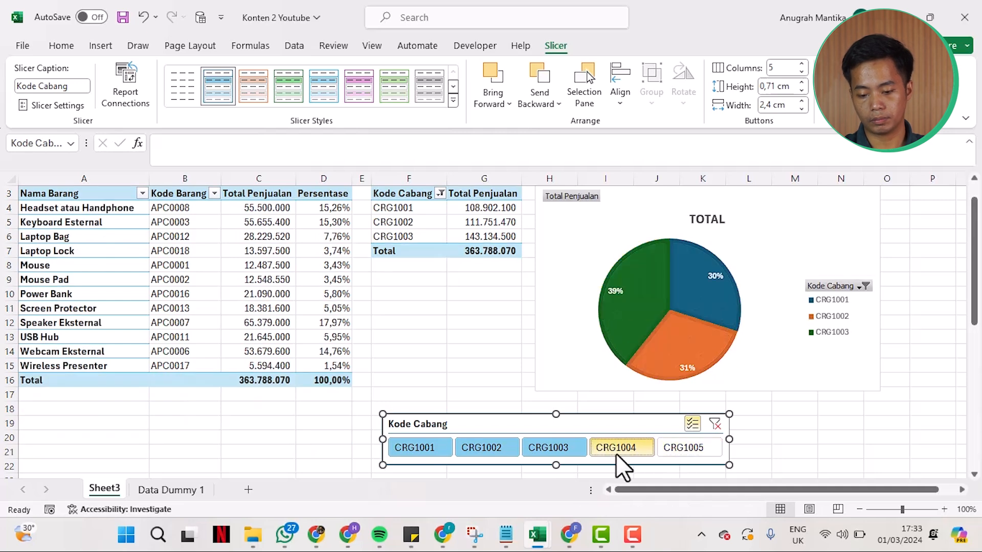
{"action": "left_click", "coordinate": [679, 456]}
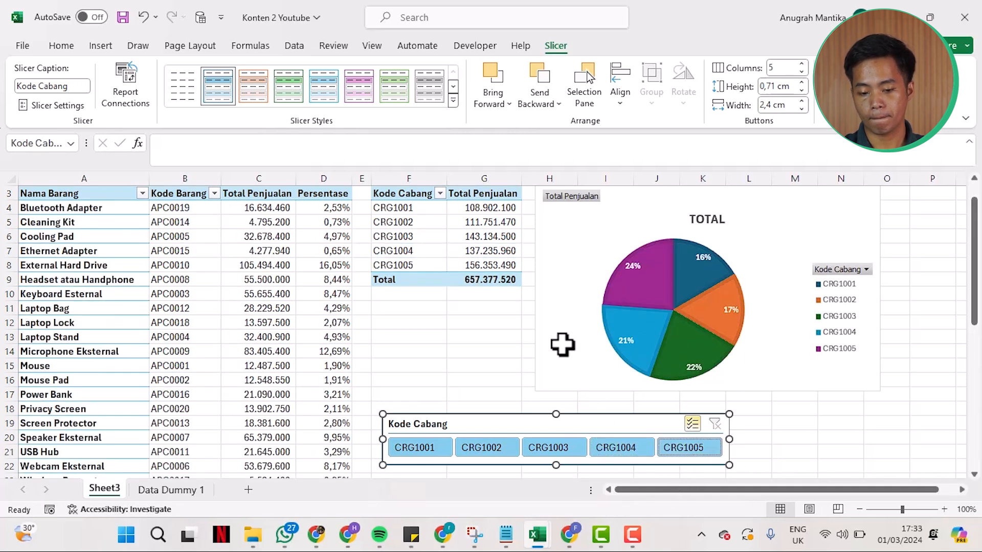
{"action": "left_click", "coordinate": [623, 443]}
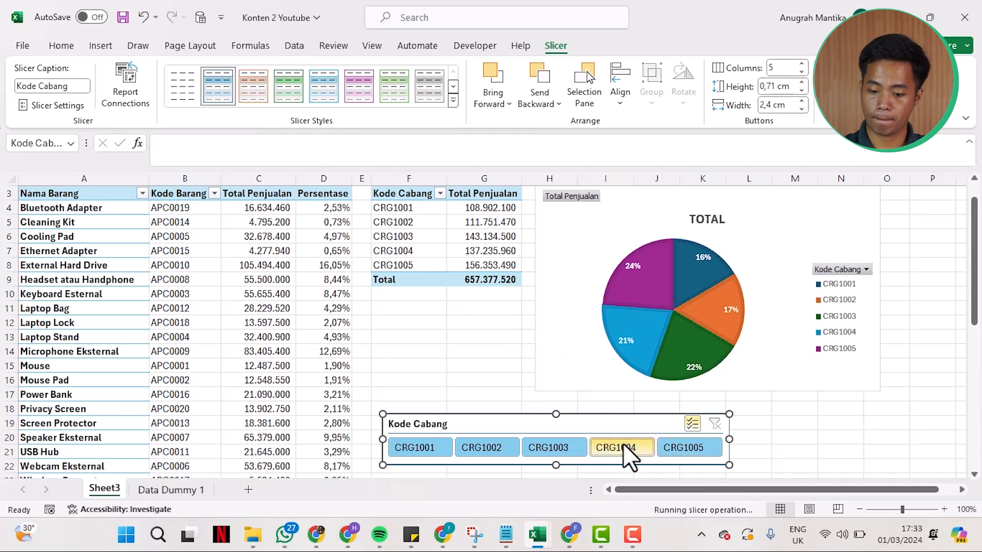
{"action": "left_click", "coordinate": [683, 444]}
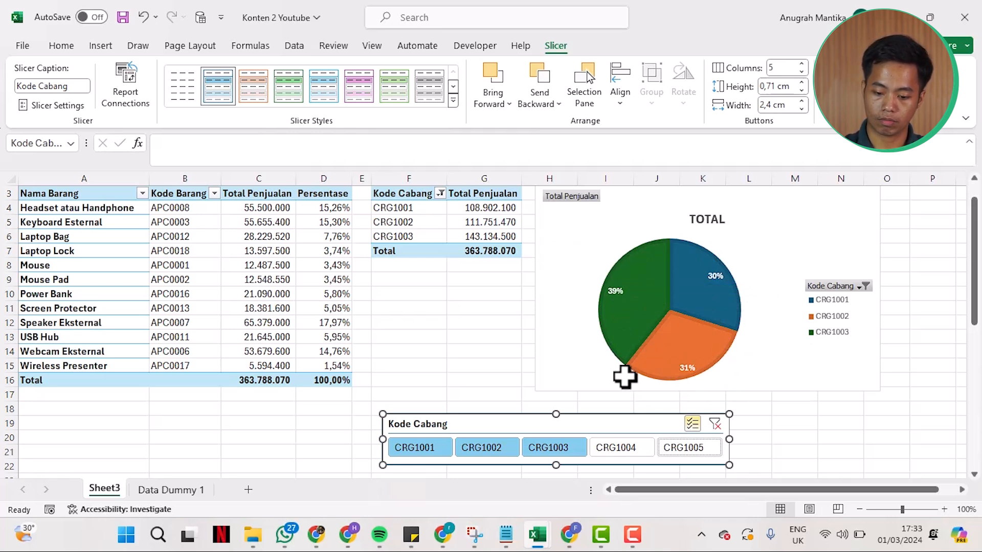
{"action": "left_click", "coordinate": [634, 449]}
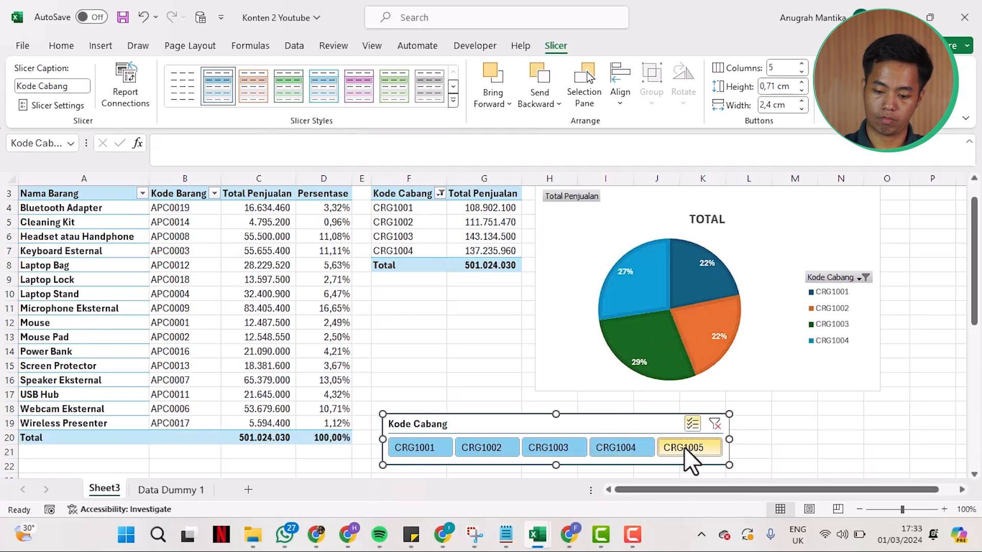
{"action": "left_click", "coordinate": [683, 447]}
{"action": "left_click", "coordinate": [466, 311]}
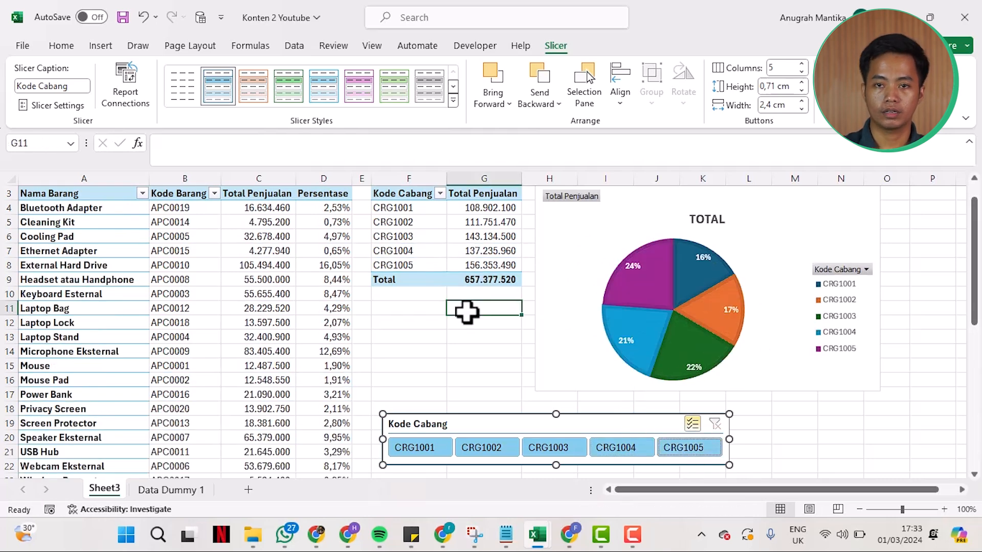